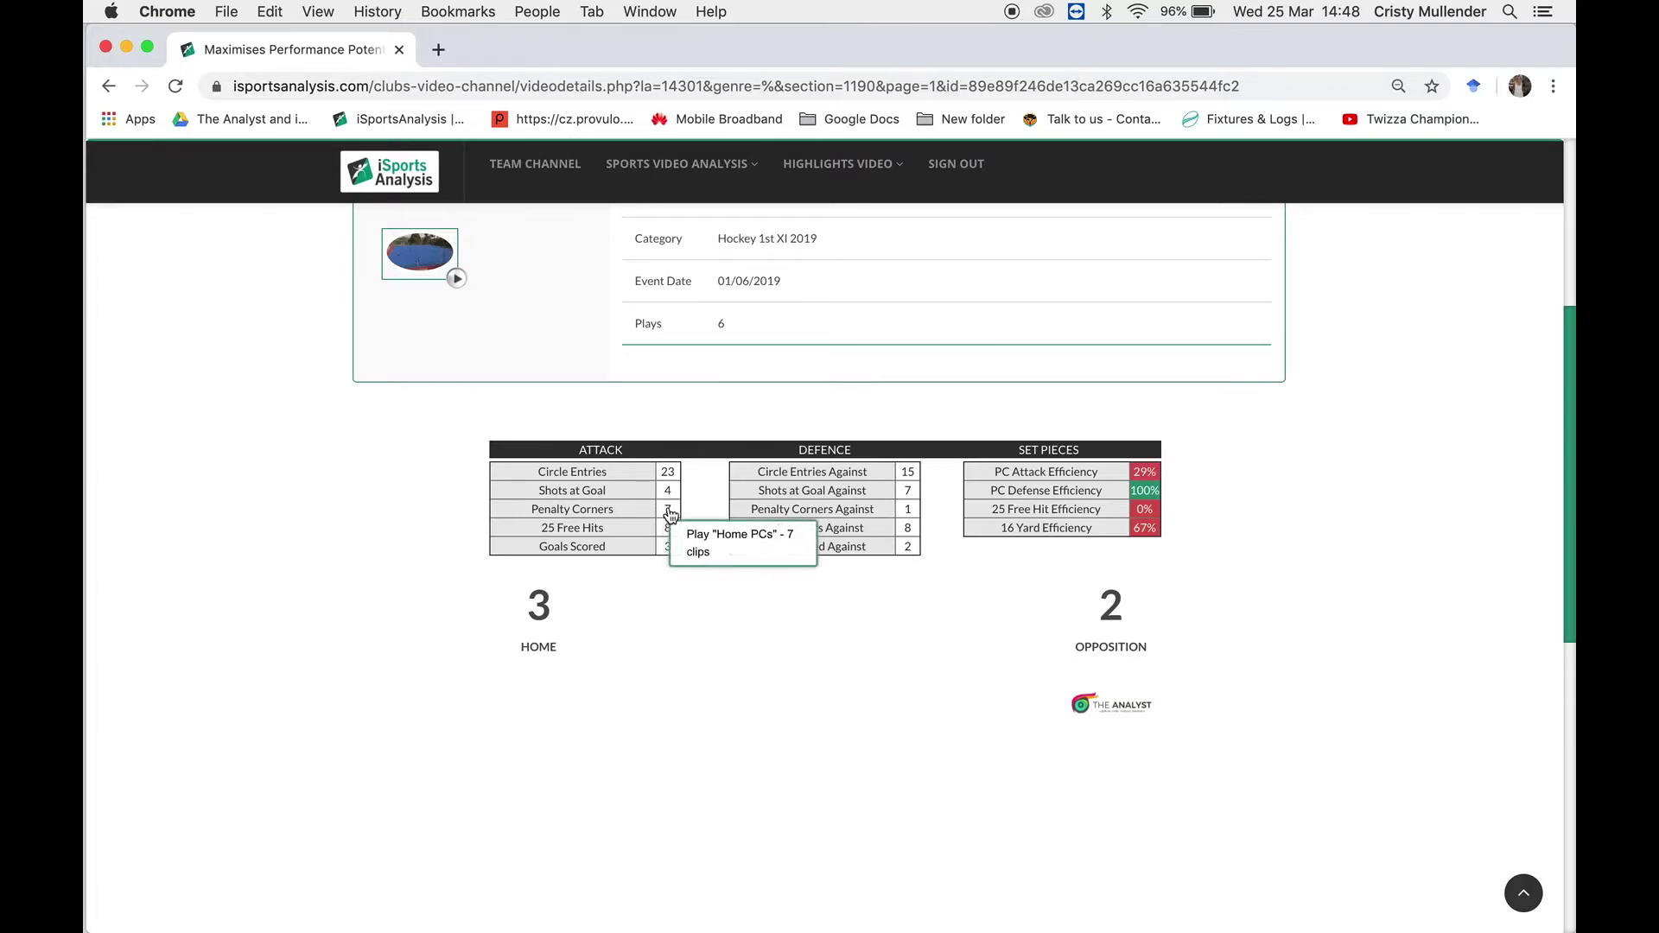
Open the seven Home PCs penalty corner clips from the 3–2 match's Set Pieces stats.
{"action": "left_click", "coordinate": [668, 509]}
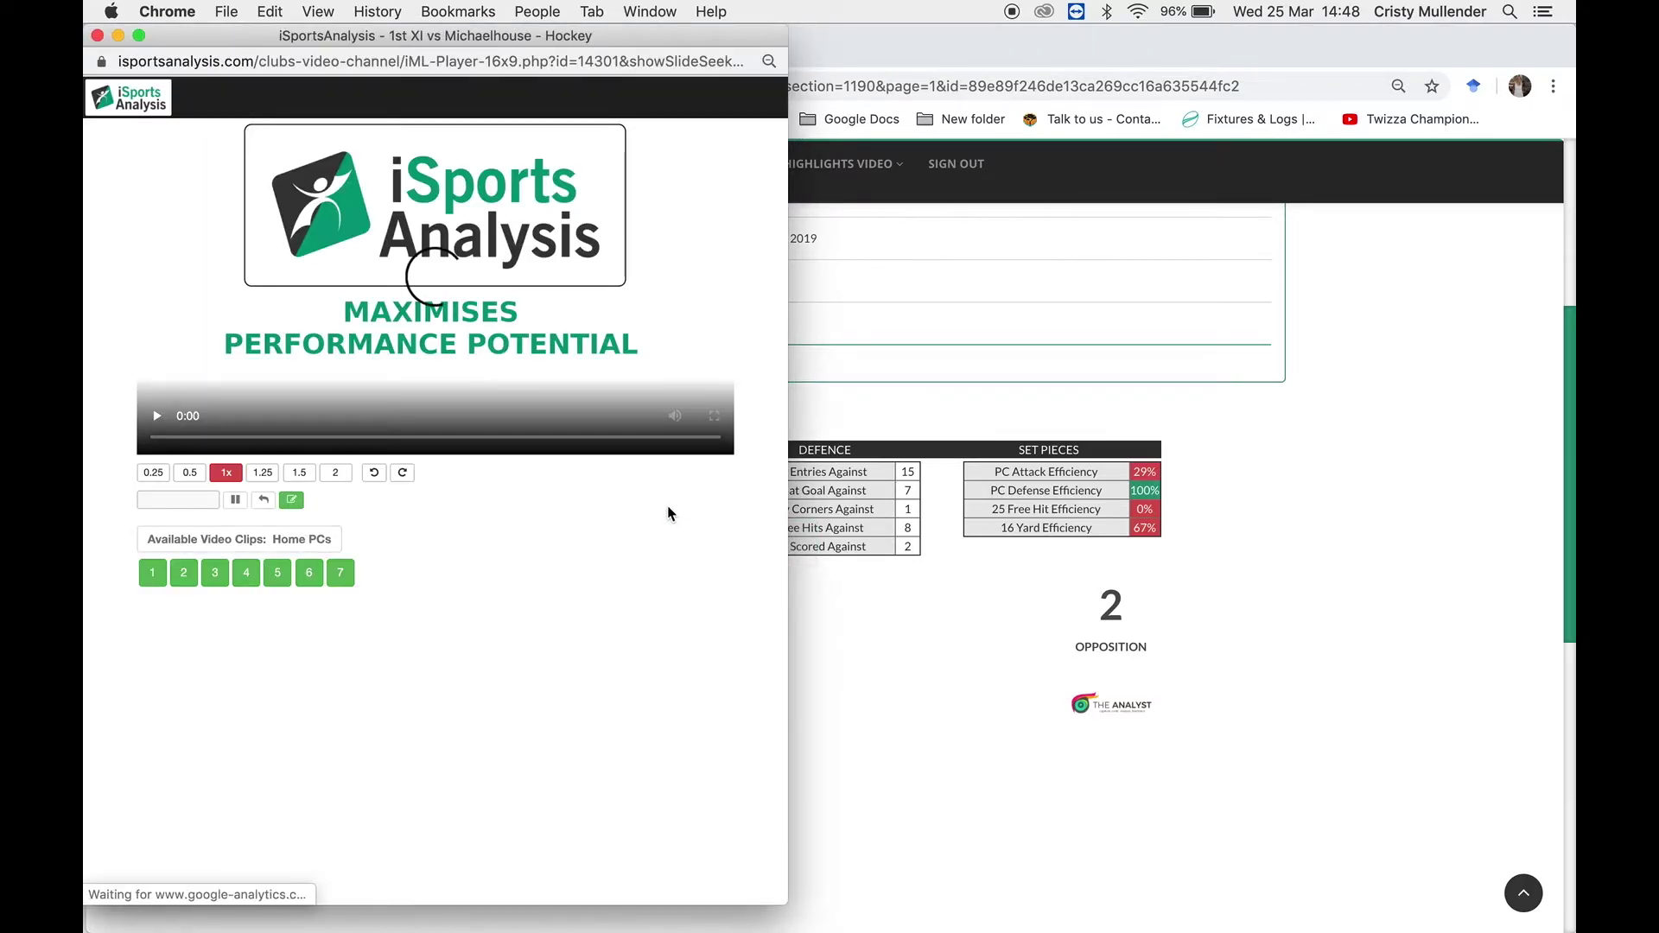
{"action": "left_click", "coordinate": [338, 573]}
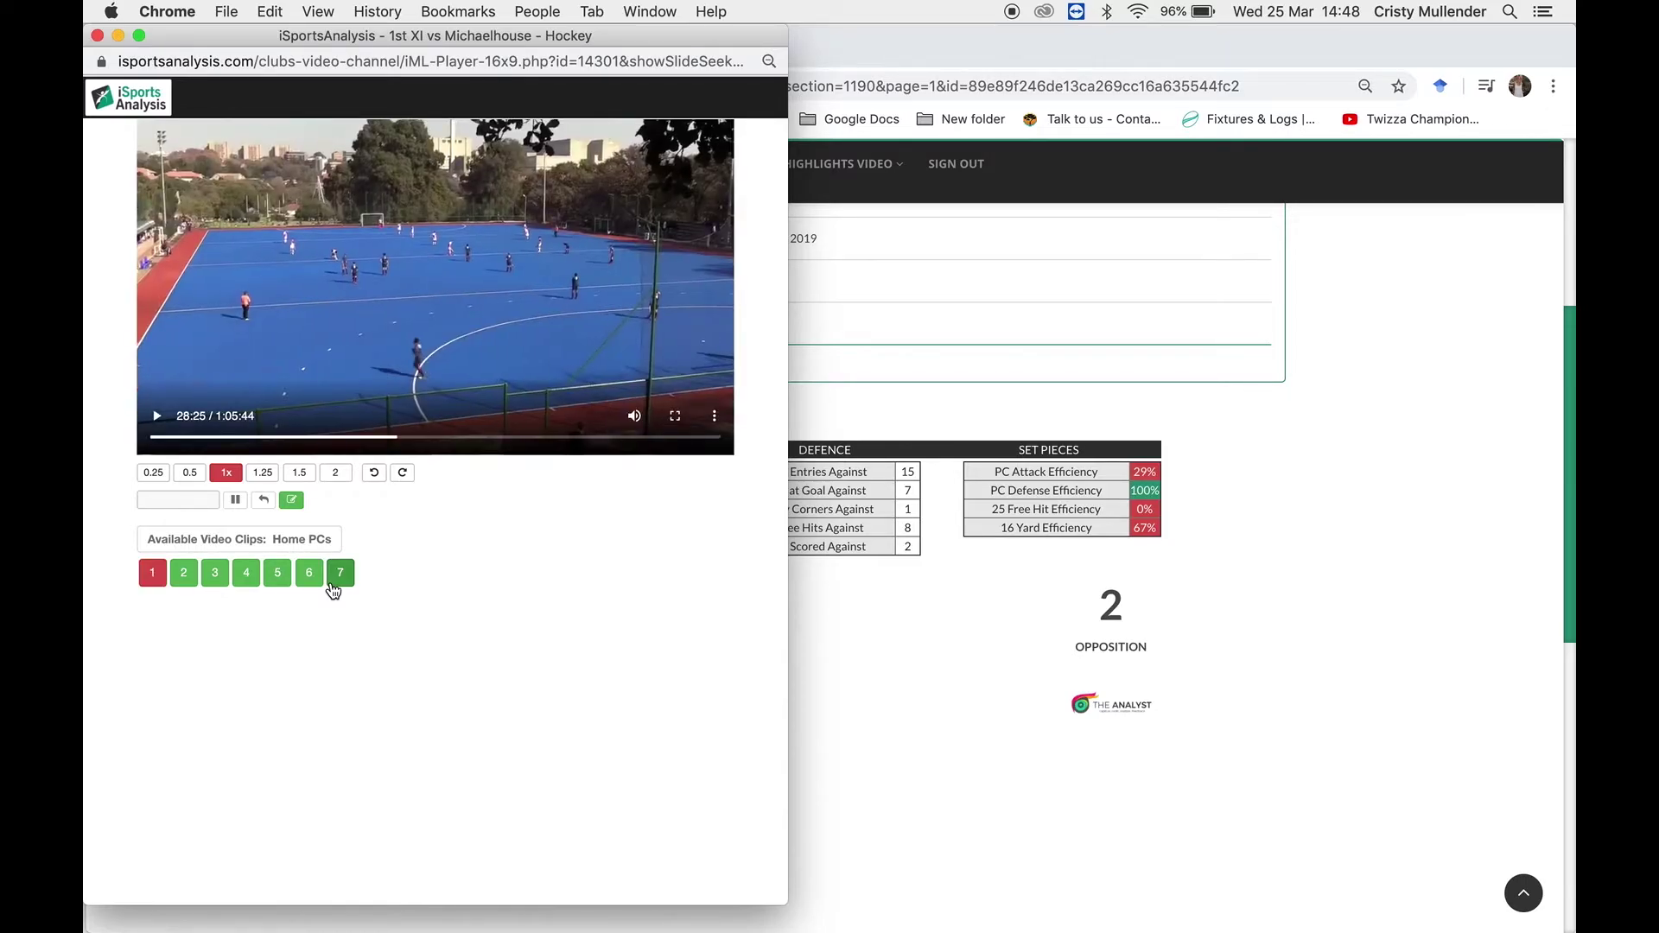
{"action": "left_click", "coordinate": [153, 583]}
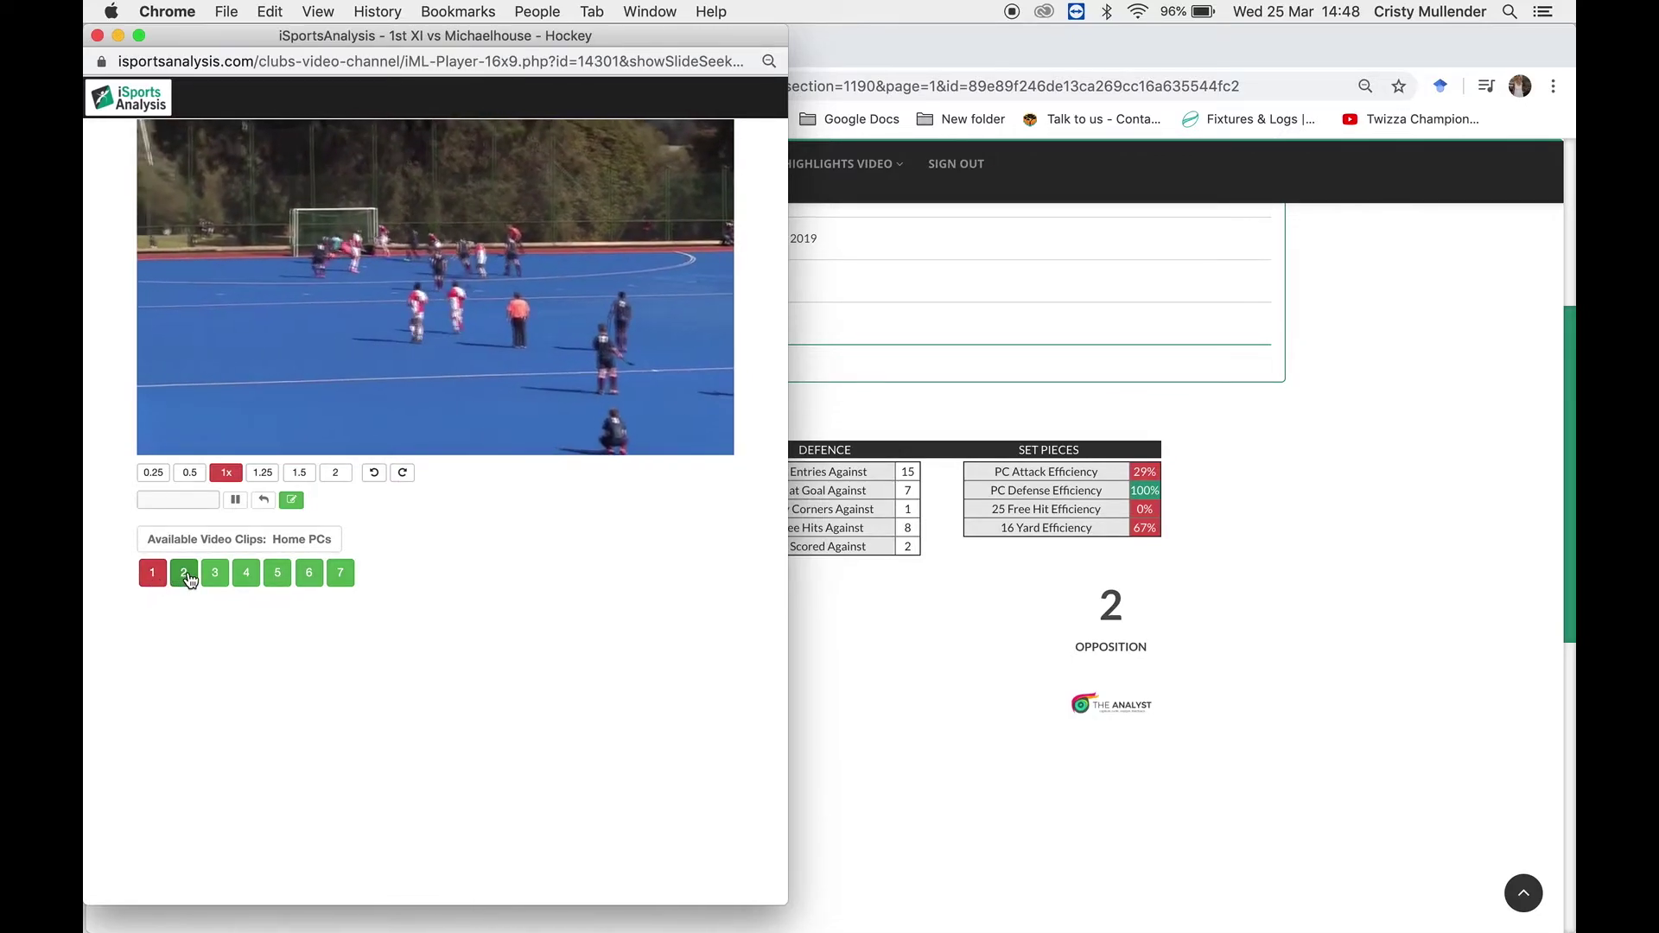
{"action": "left_click", "coordinate": [185, 577]}
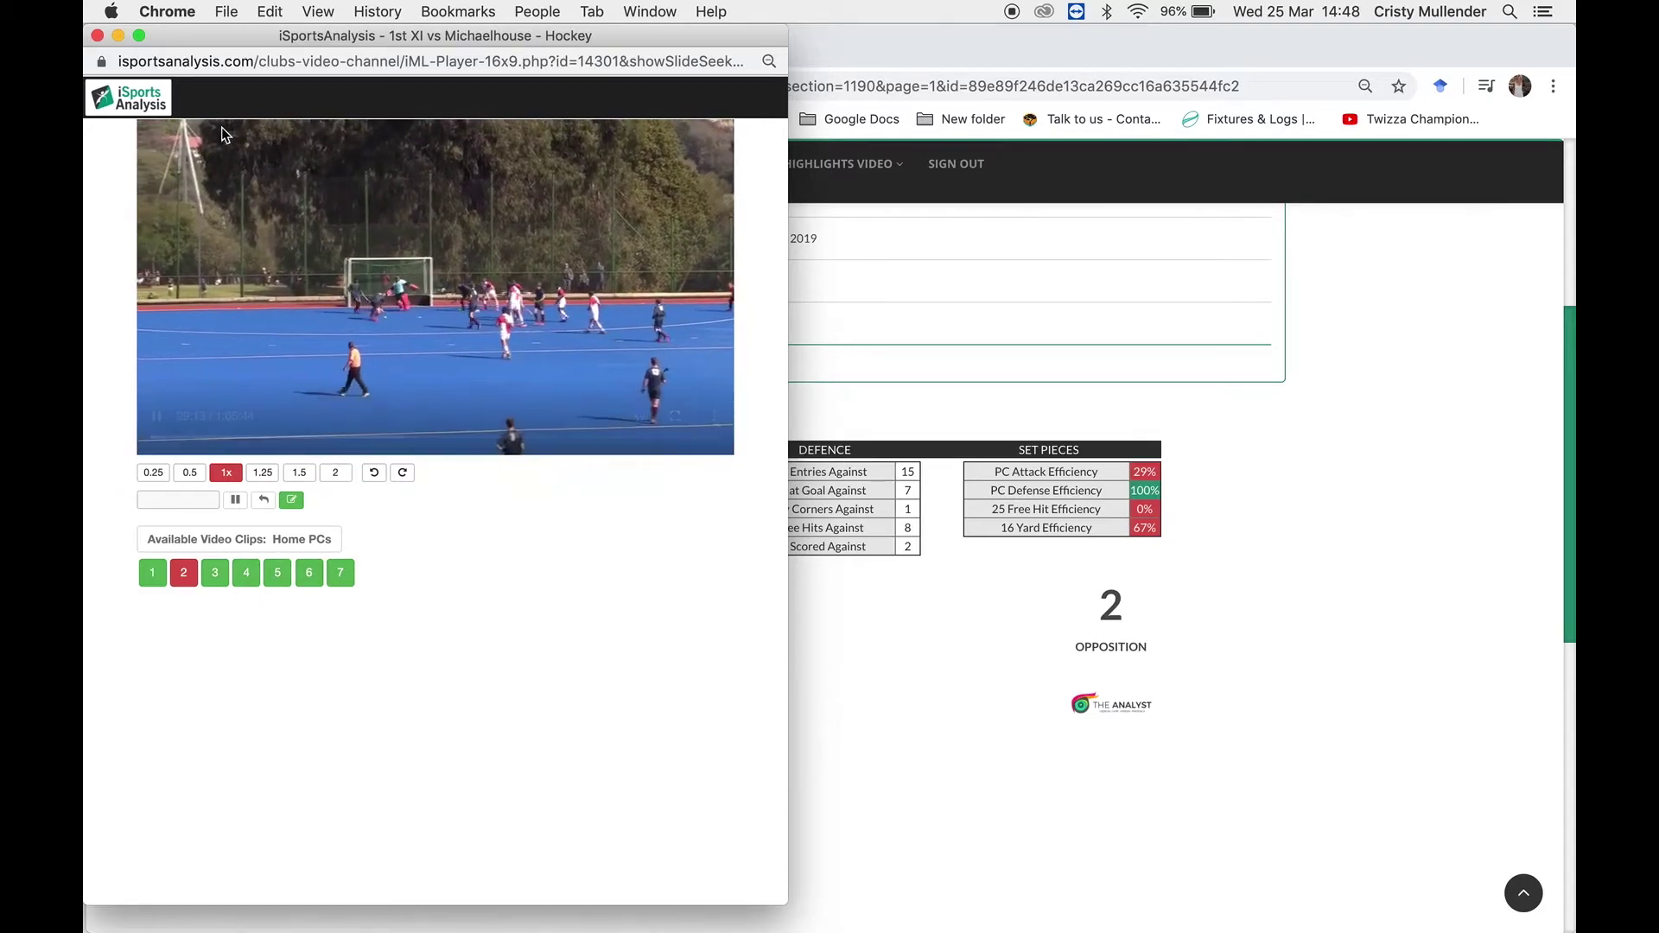
{"action": "left_click", "coordinate": [99, 36]}
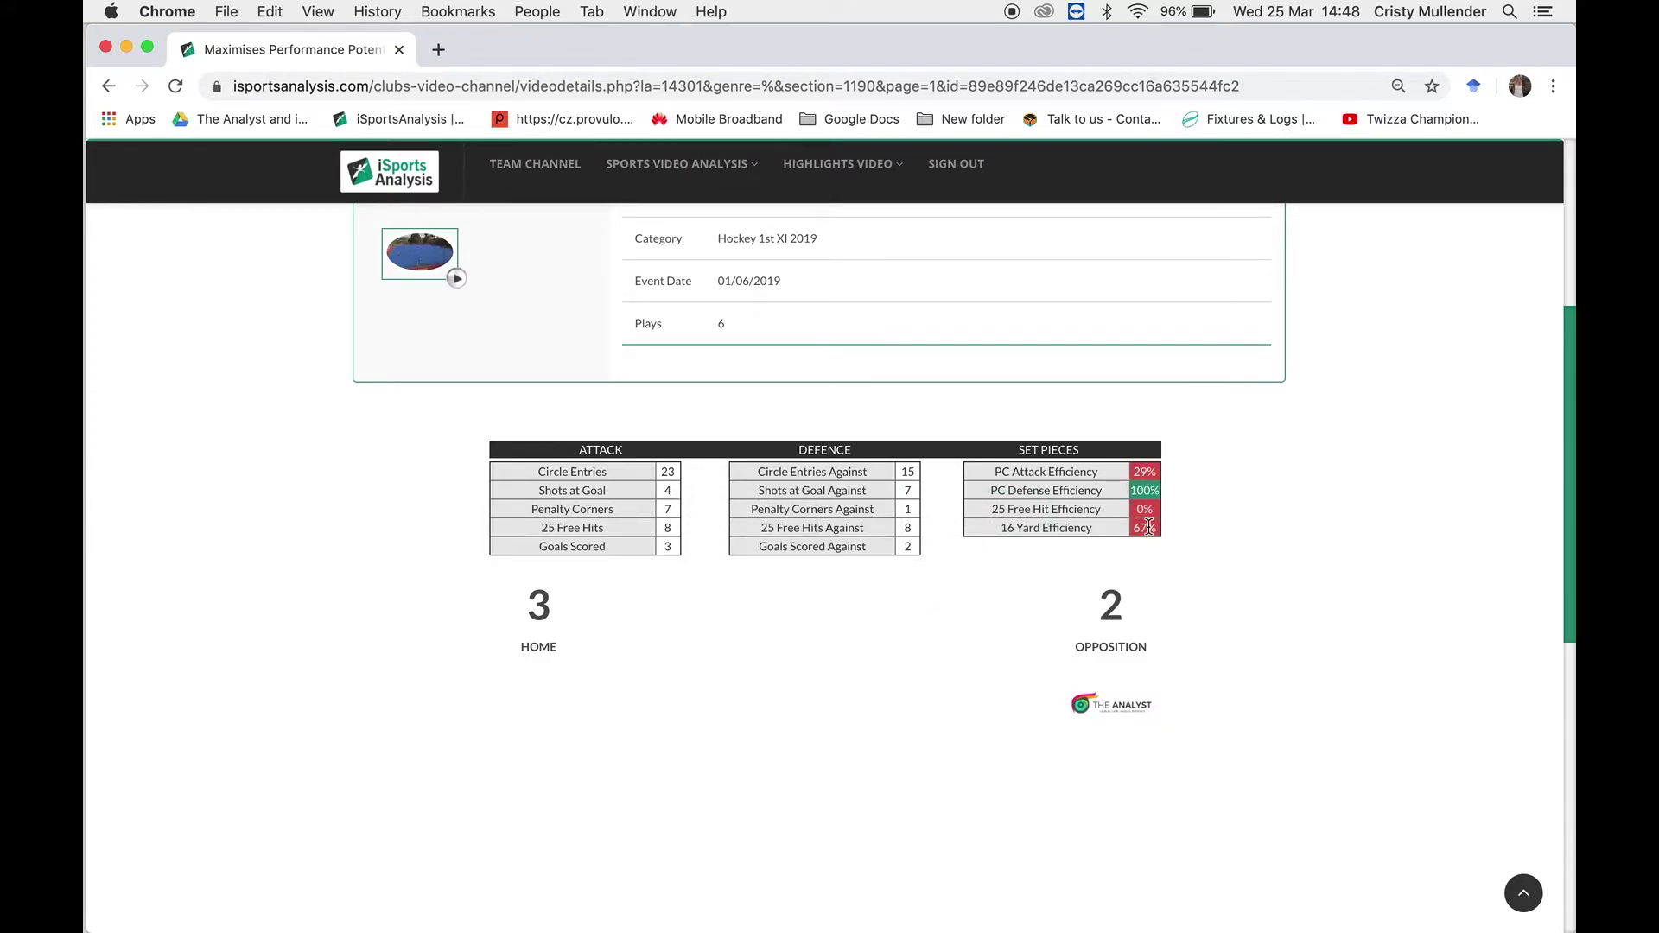
Open the Analysis & Event Filter page, then pause and resume the match video.
{"action": "scroll", "coordinate": [1149, 526], "scroll_direction": "up", "scroll_amount": 5}
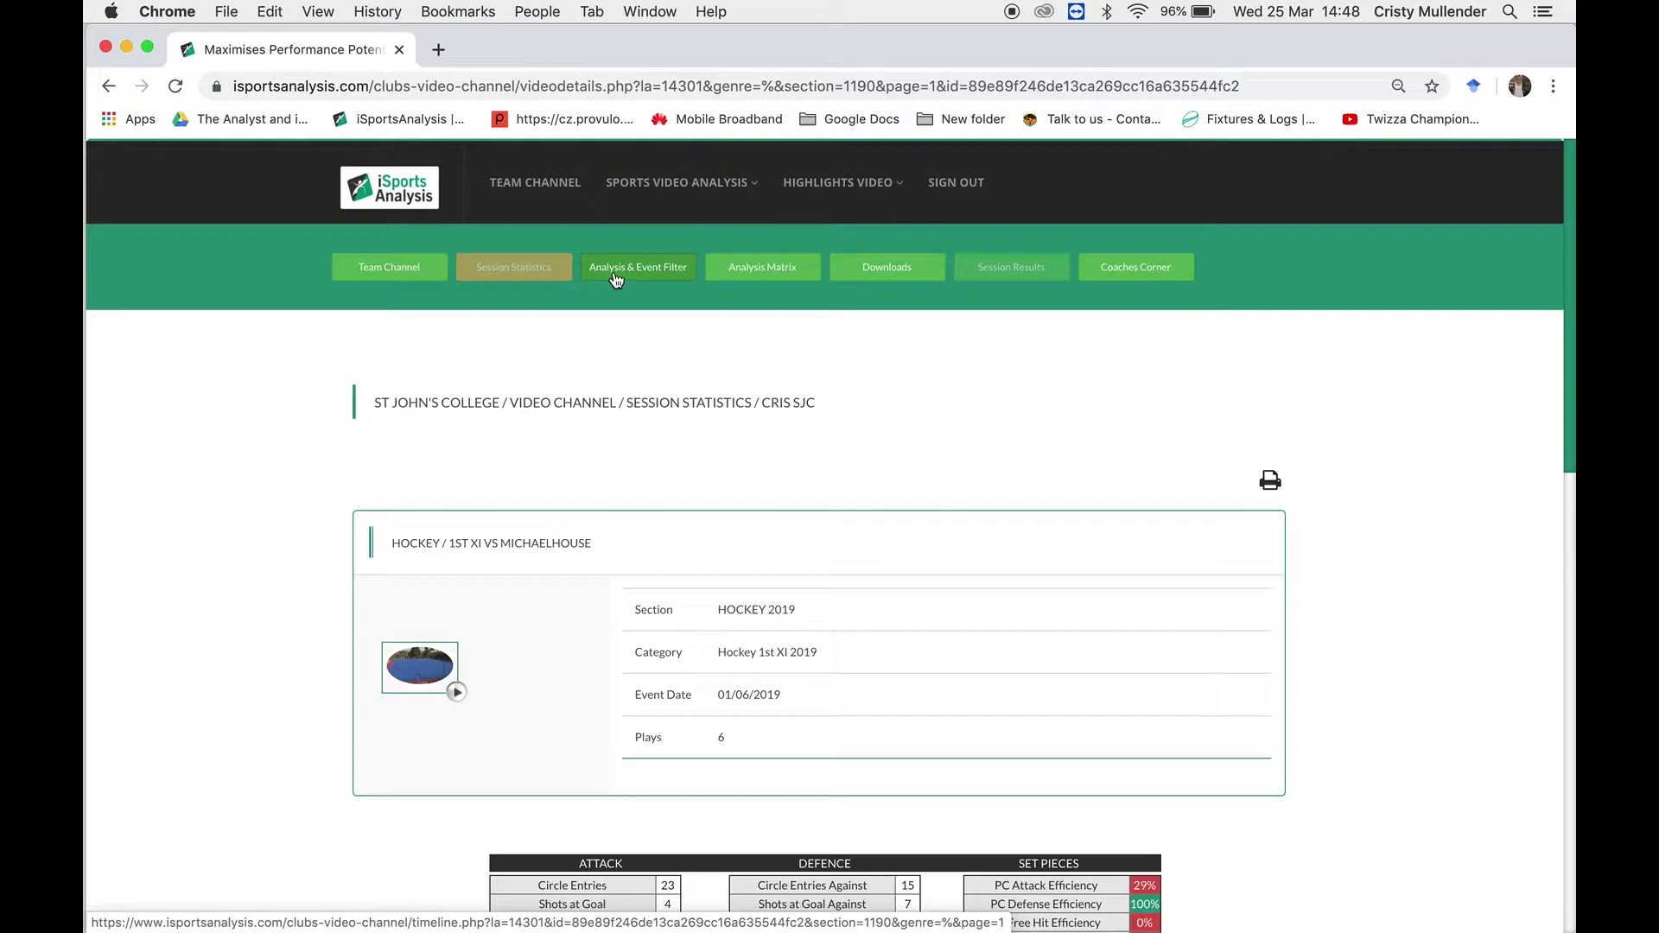
{"action": "left_click", "coordinate": [616, 279]}
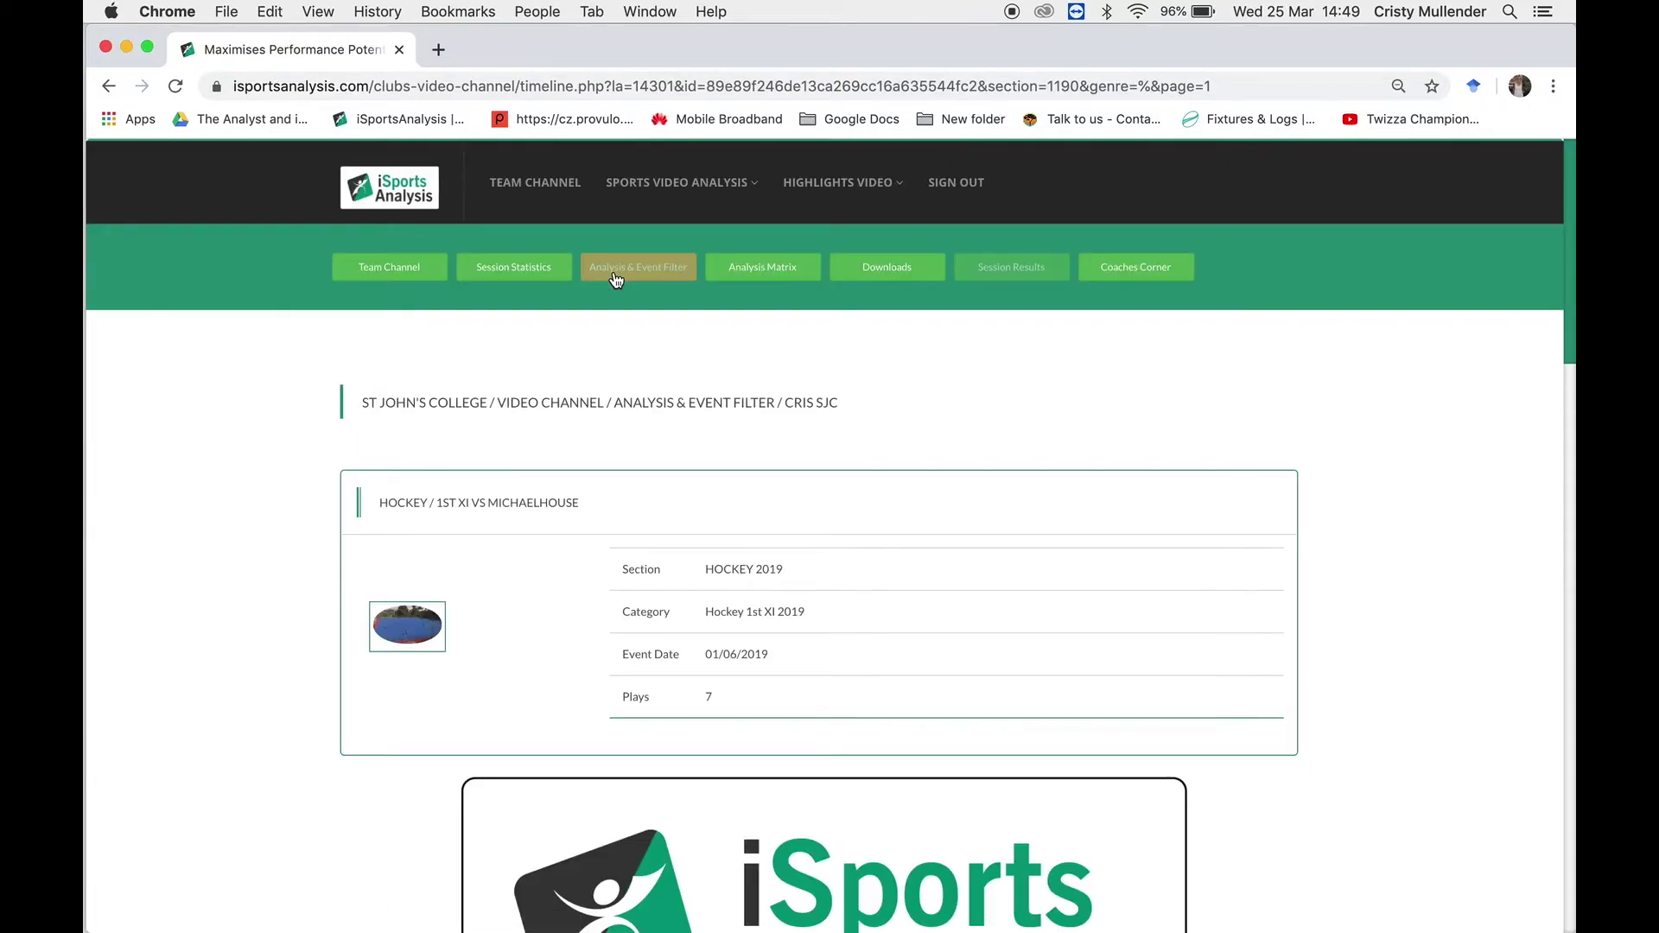
{"action": "scroll", "coordinate": [786, 629], "scroll_direction": "down", "scroll_amount": 3}
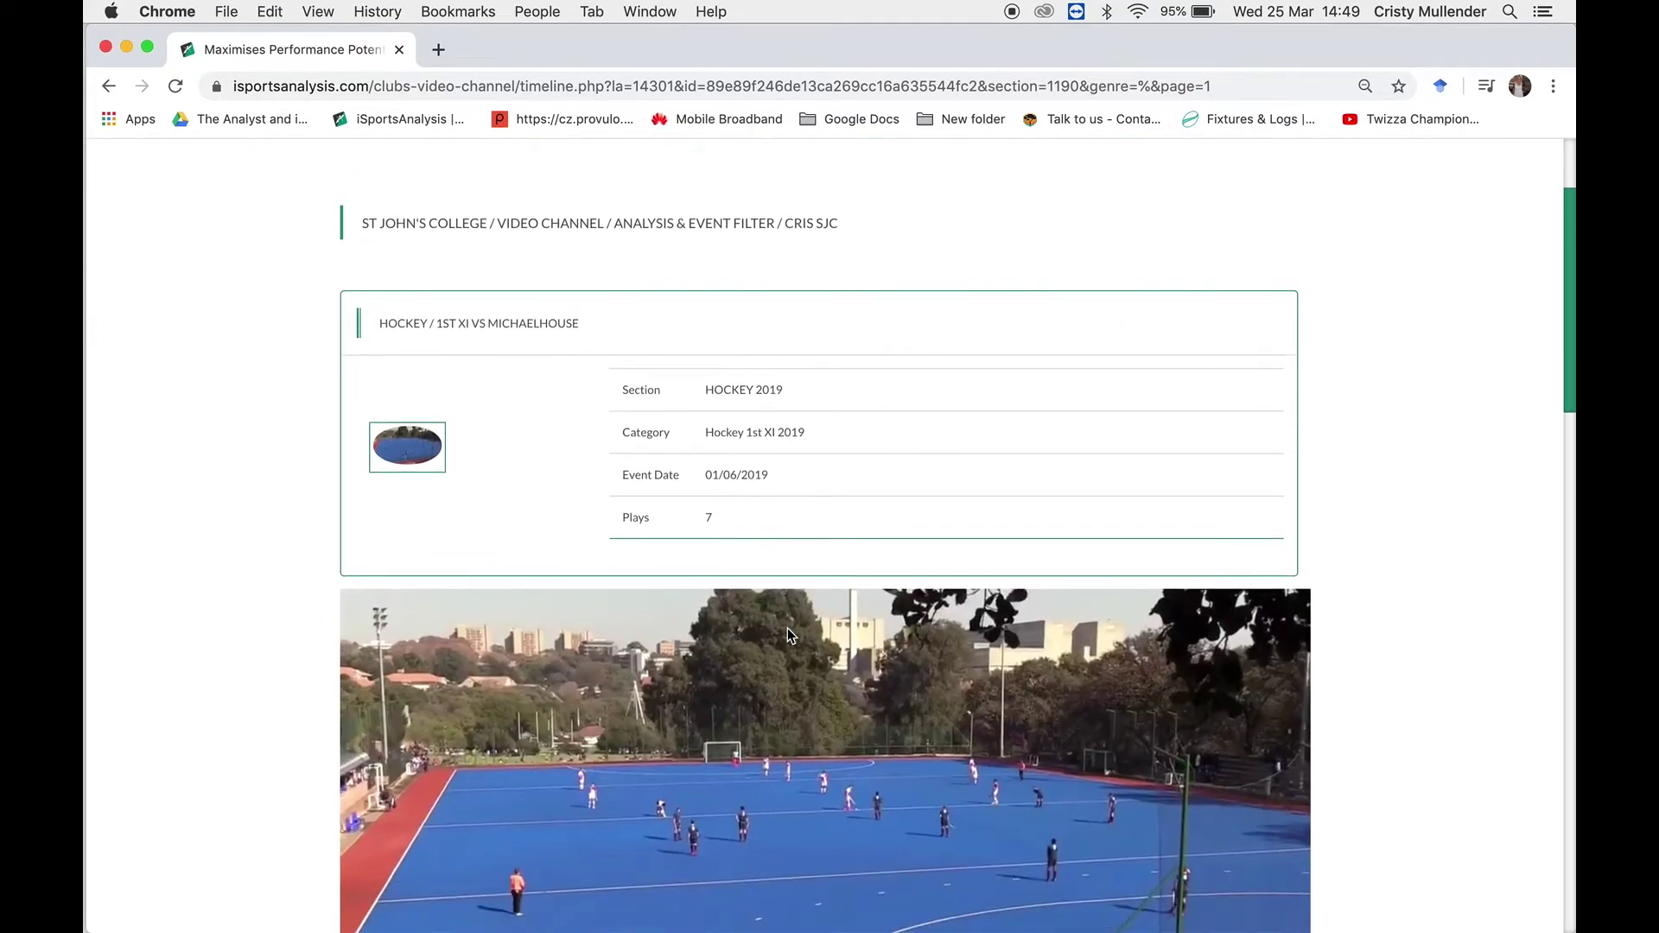
{"action": "scroll", "coordinate": [786, 629], "scroll_direction": "down", "scroll_amount": 10}
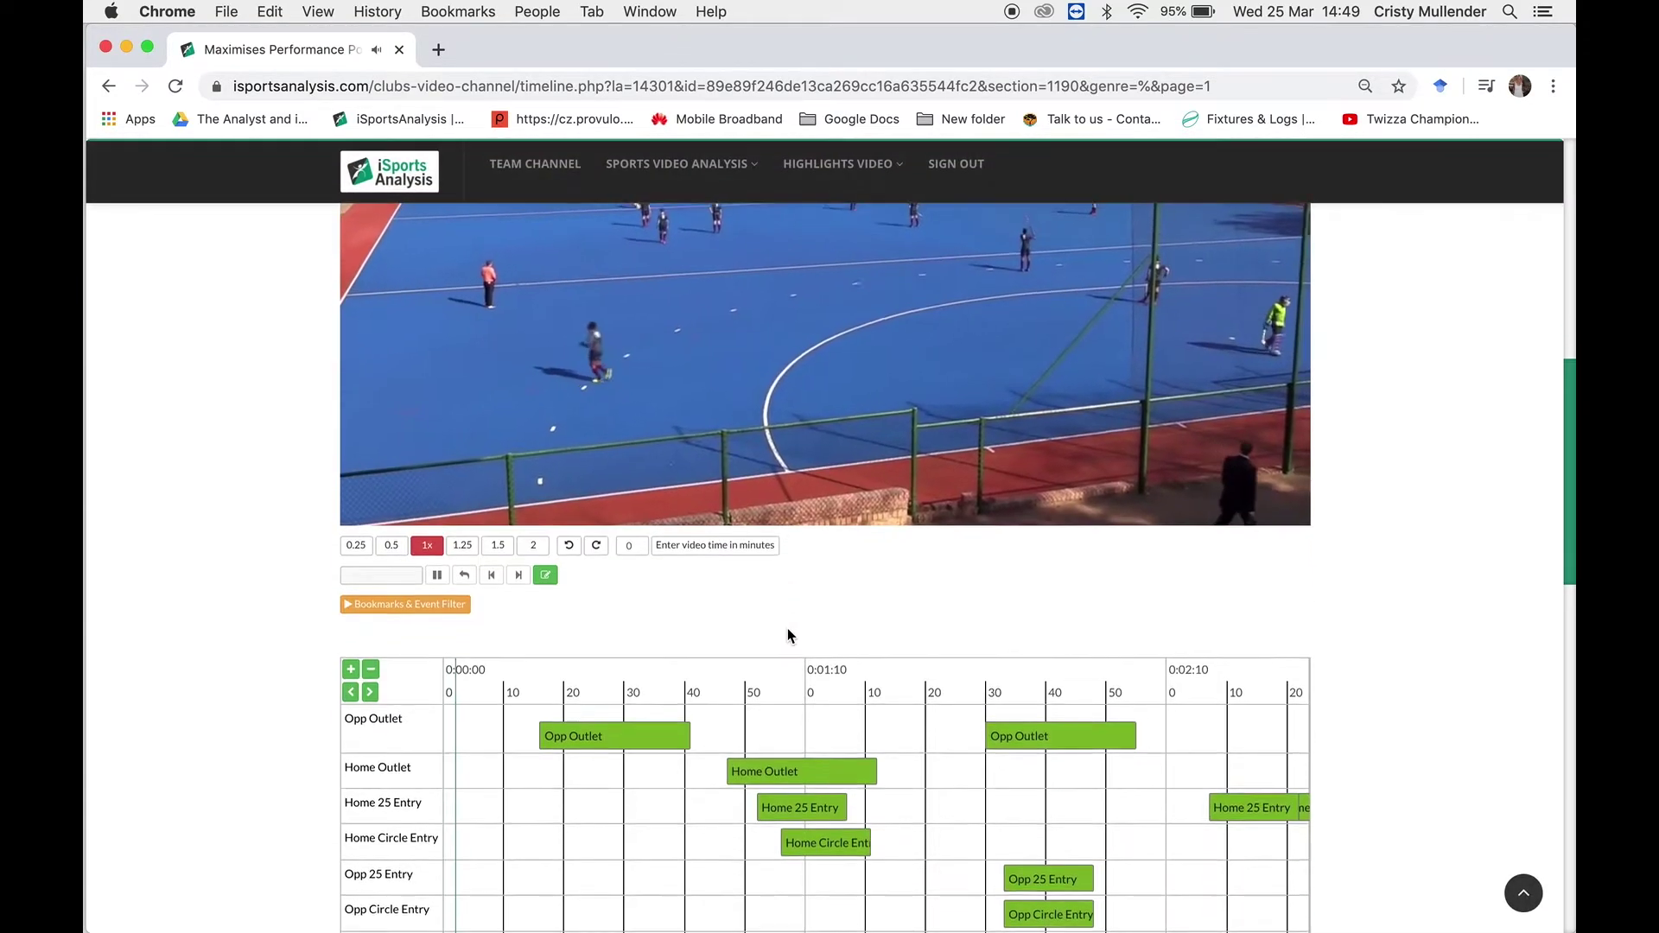
{"action": "scroll", "coordinate": [786, 629], "scroll_direction": "up", "scroll_amount": 3}
{"action": "left_click", "coordinate": [360, 646]}
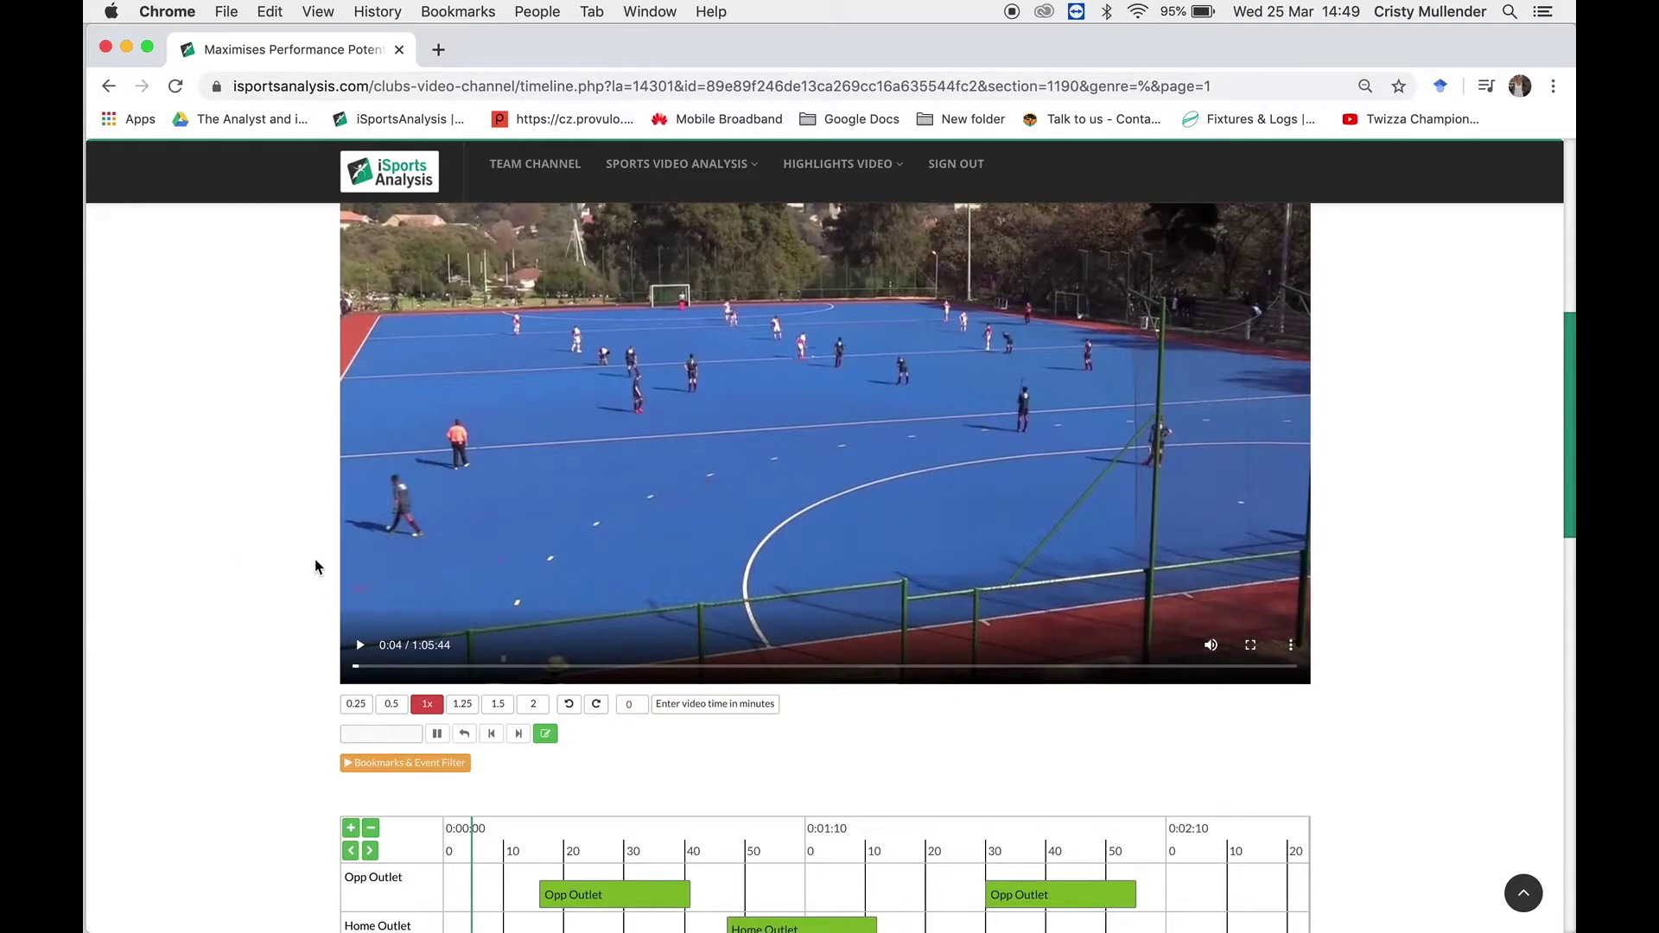
{"action": "key", "text": "space"}
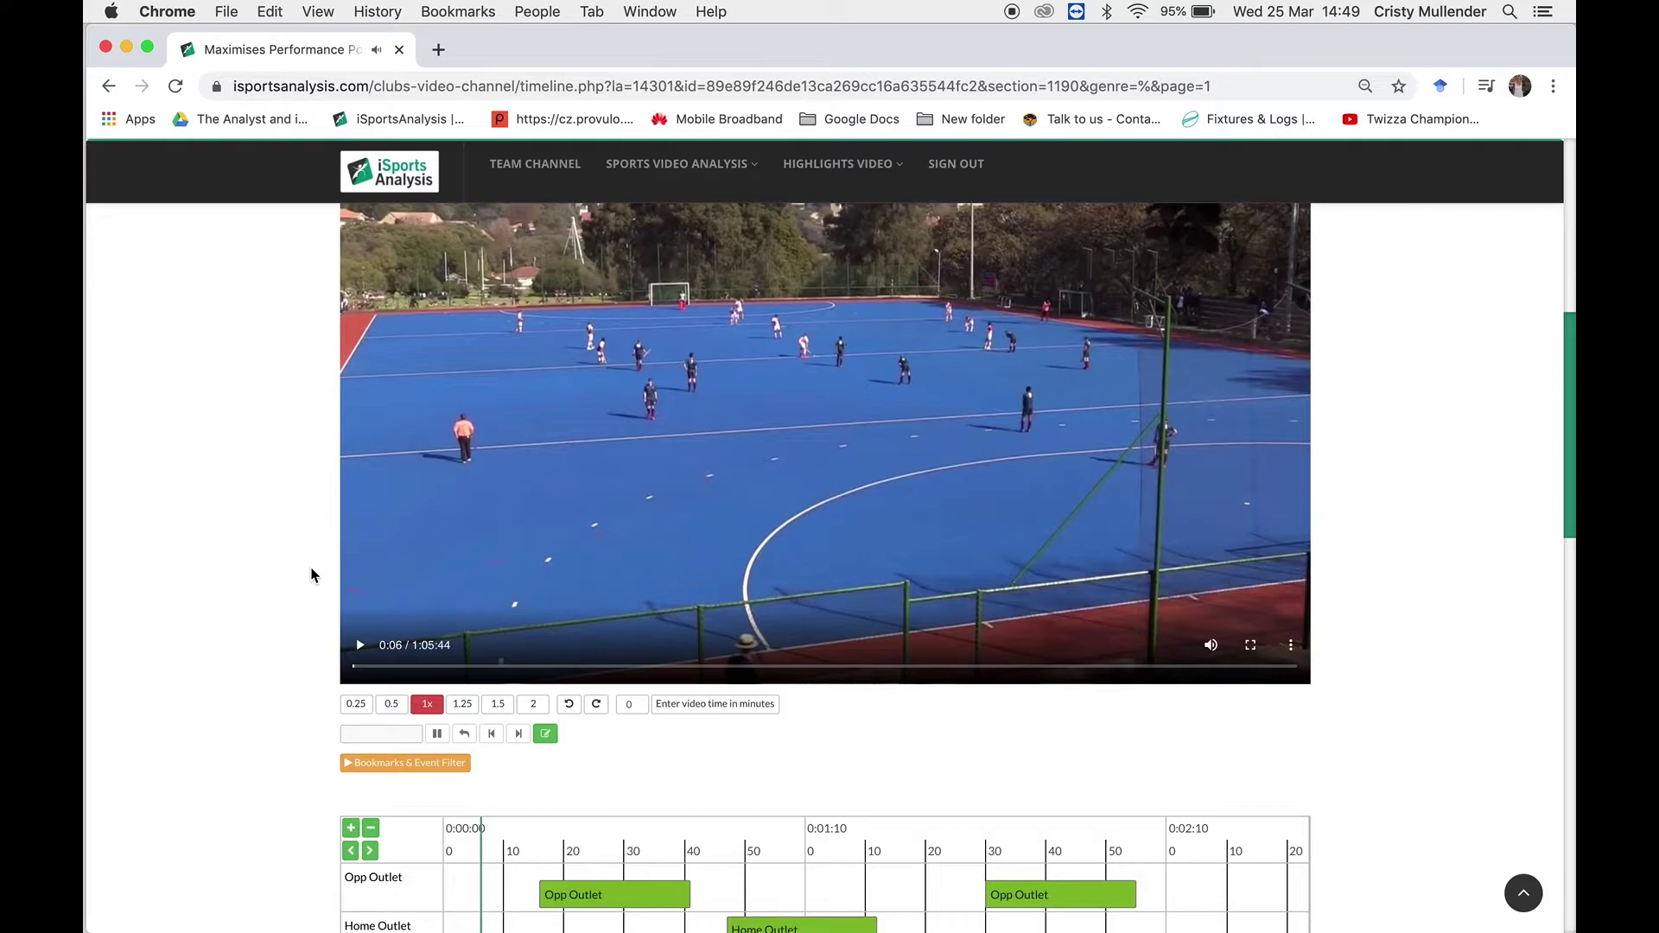
Zoom the event timeline out past minute ticks to wider intervals.
{"action": "scroll", "coordinate": [474, 808], "scroll_direction": "down", "scroll_amount": 4}
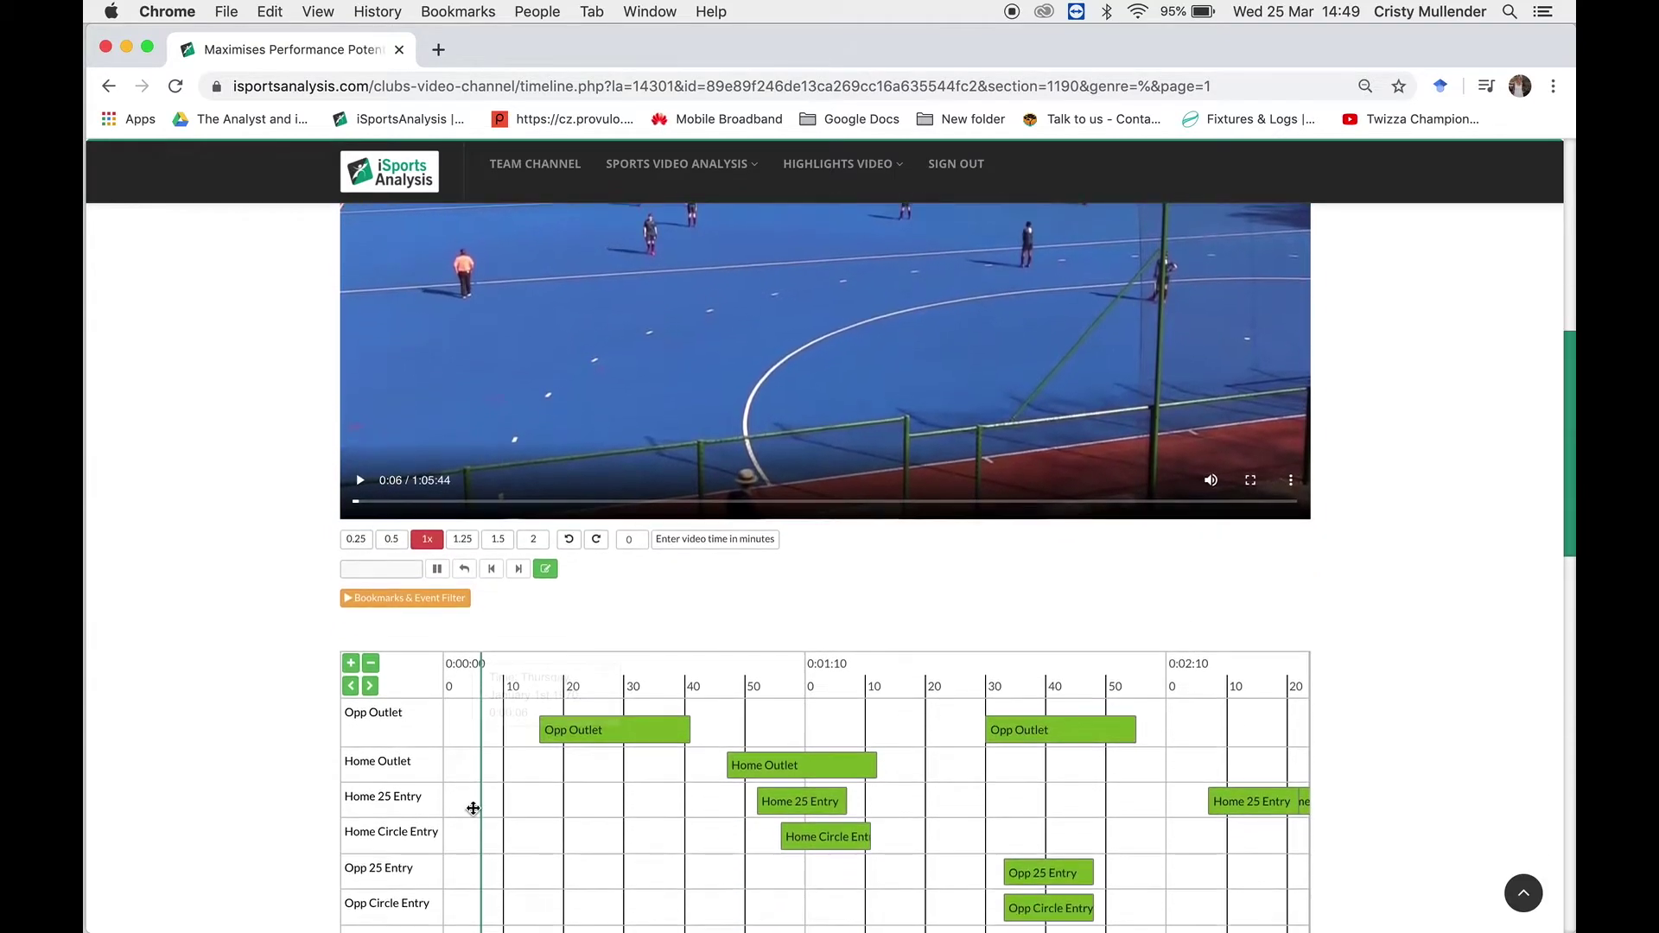
{"action": "scroll", "coordinate": [474, 808], "scroll_direction": "down", "scroll_amount": 5}
{"action": "scroll", "coordinate": [530, 746], "scroll_direction": "down", "scroll_amount": 4}
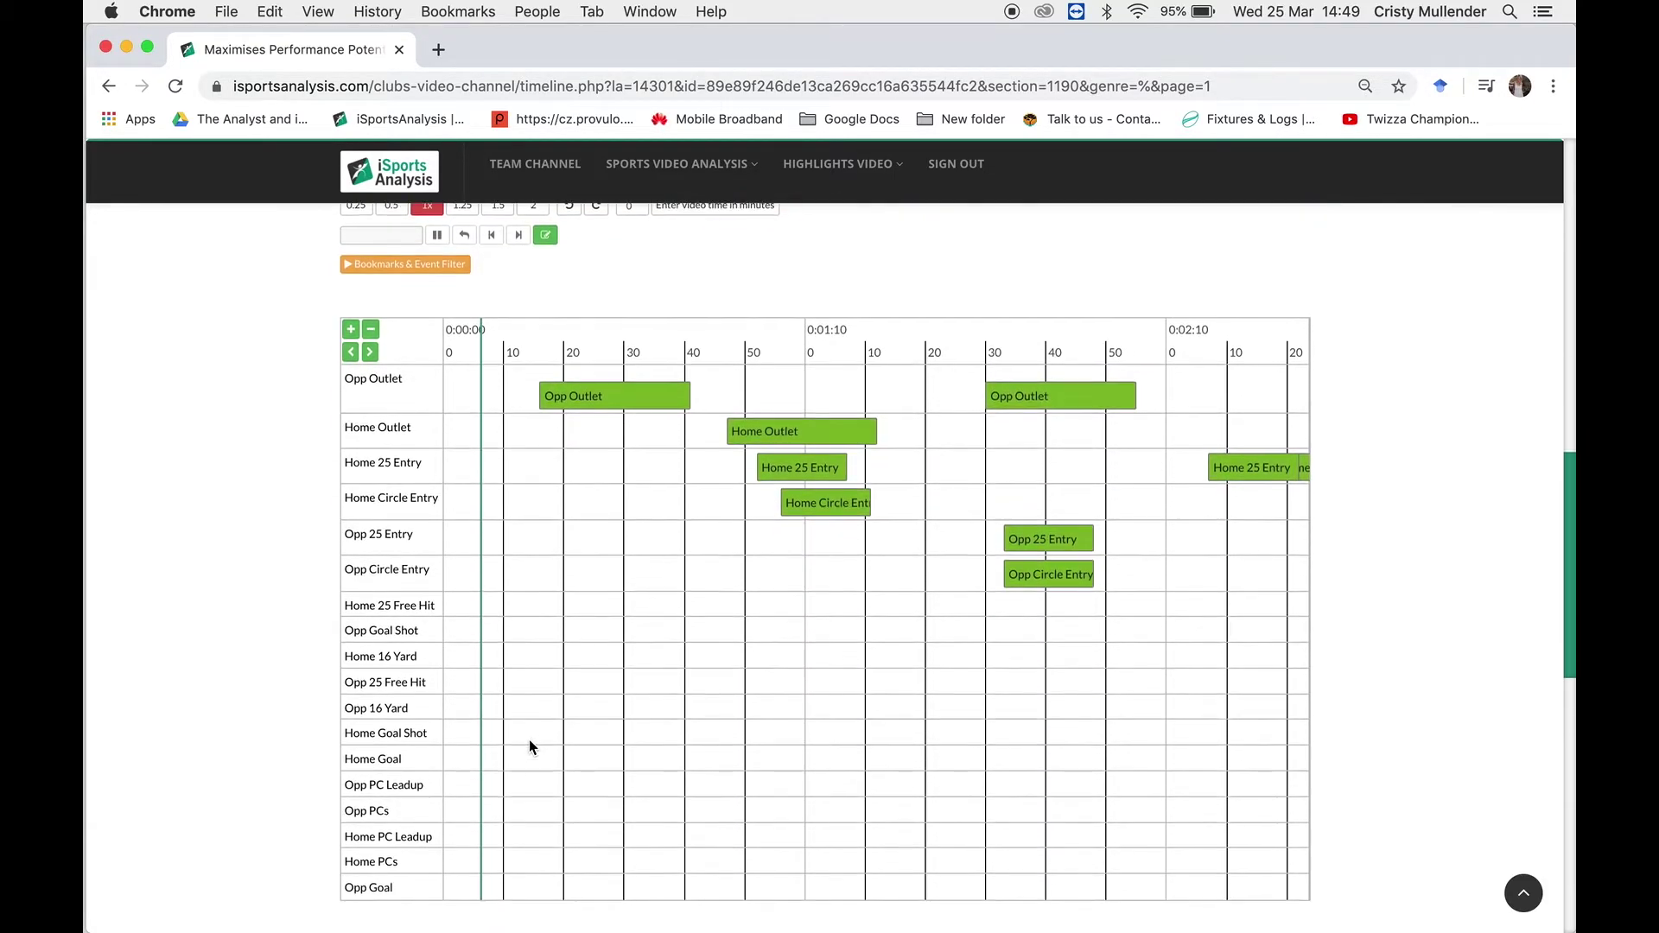
{"action": "left_click", "coordinate": [372, 302]}
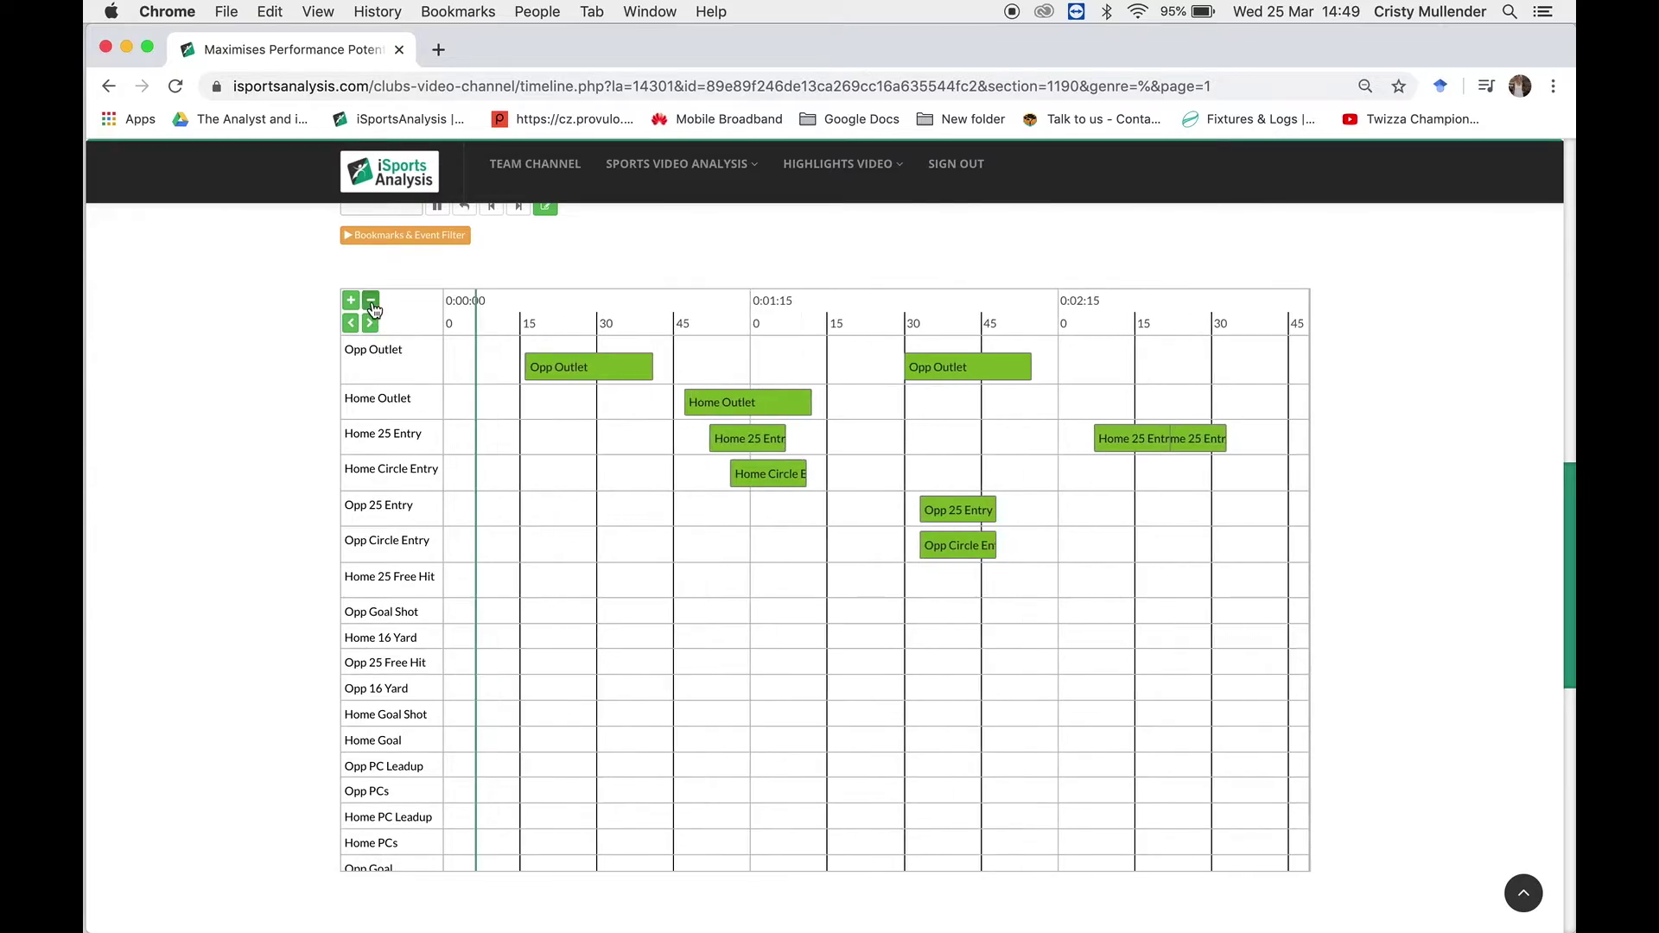
{"action": "left_click", "coordinate": [372, 303]}
{"action": "left_click", "coordinate": [371, 303]}
{"action": "left_click", "coordinate": [371, 301]}
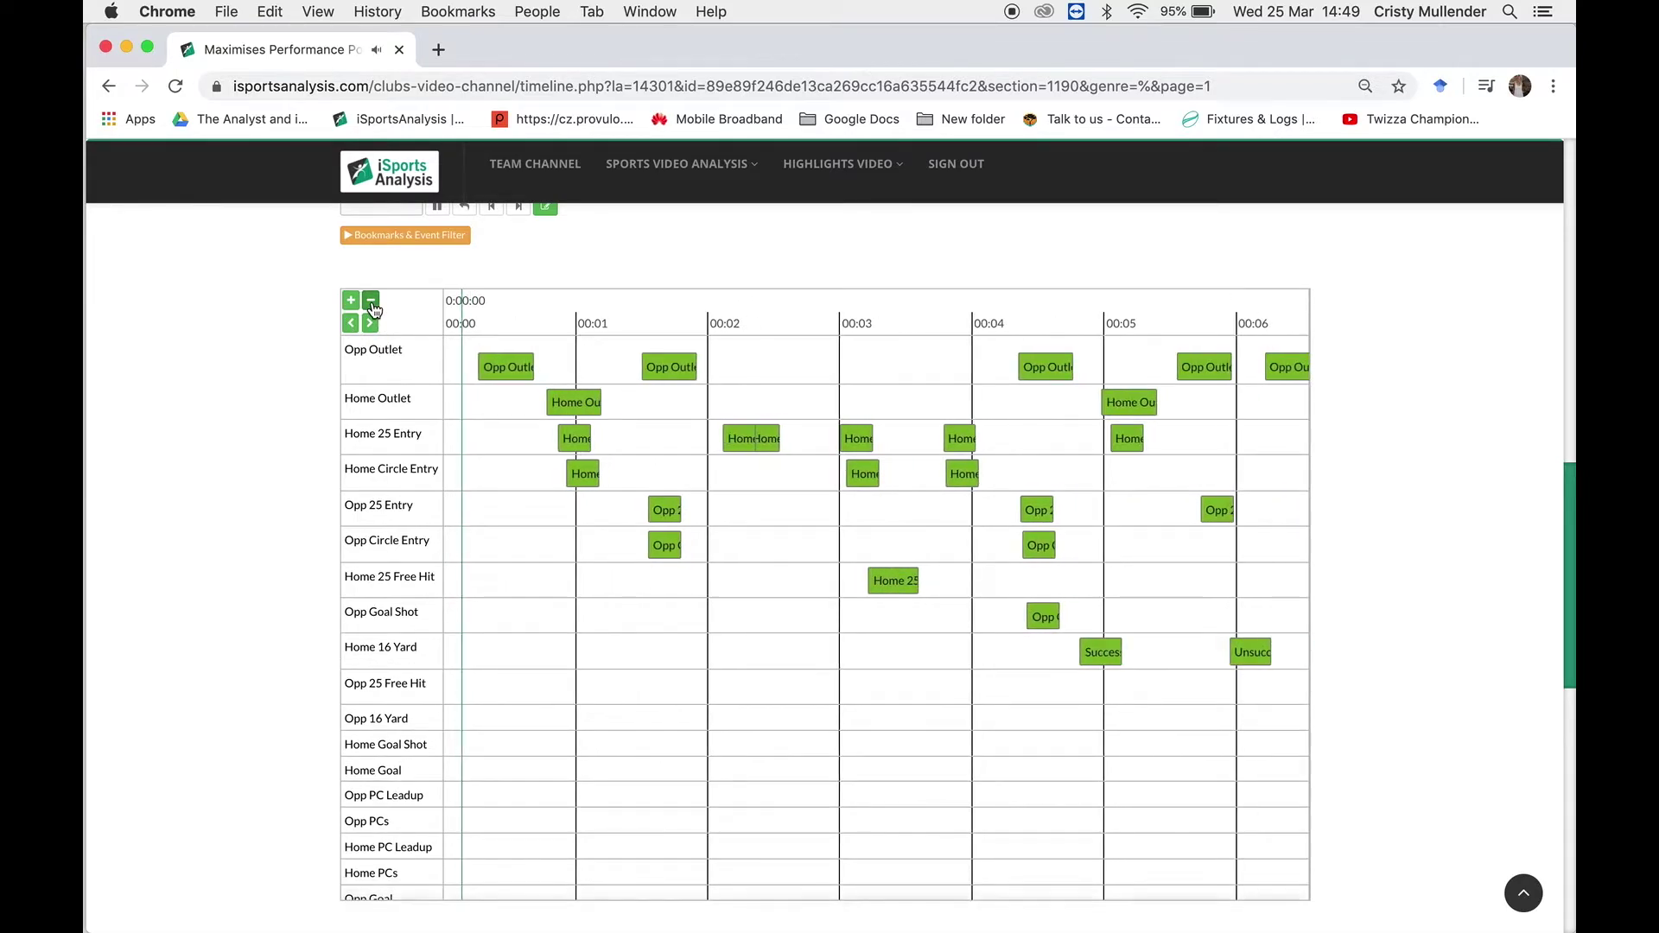
{"action": "left_click", "coordinate": [372, 301]}
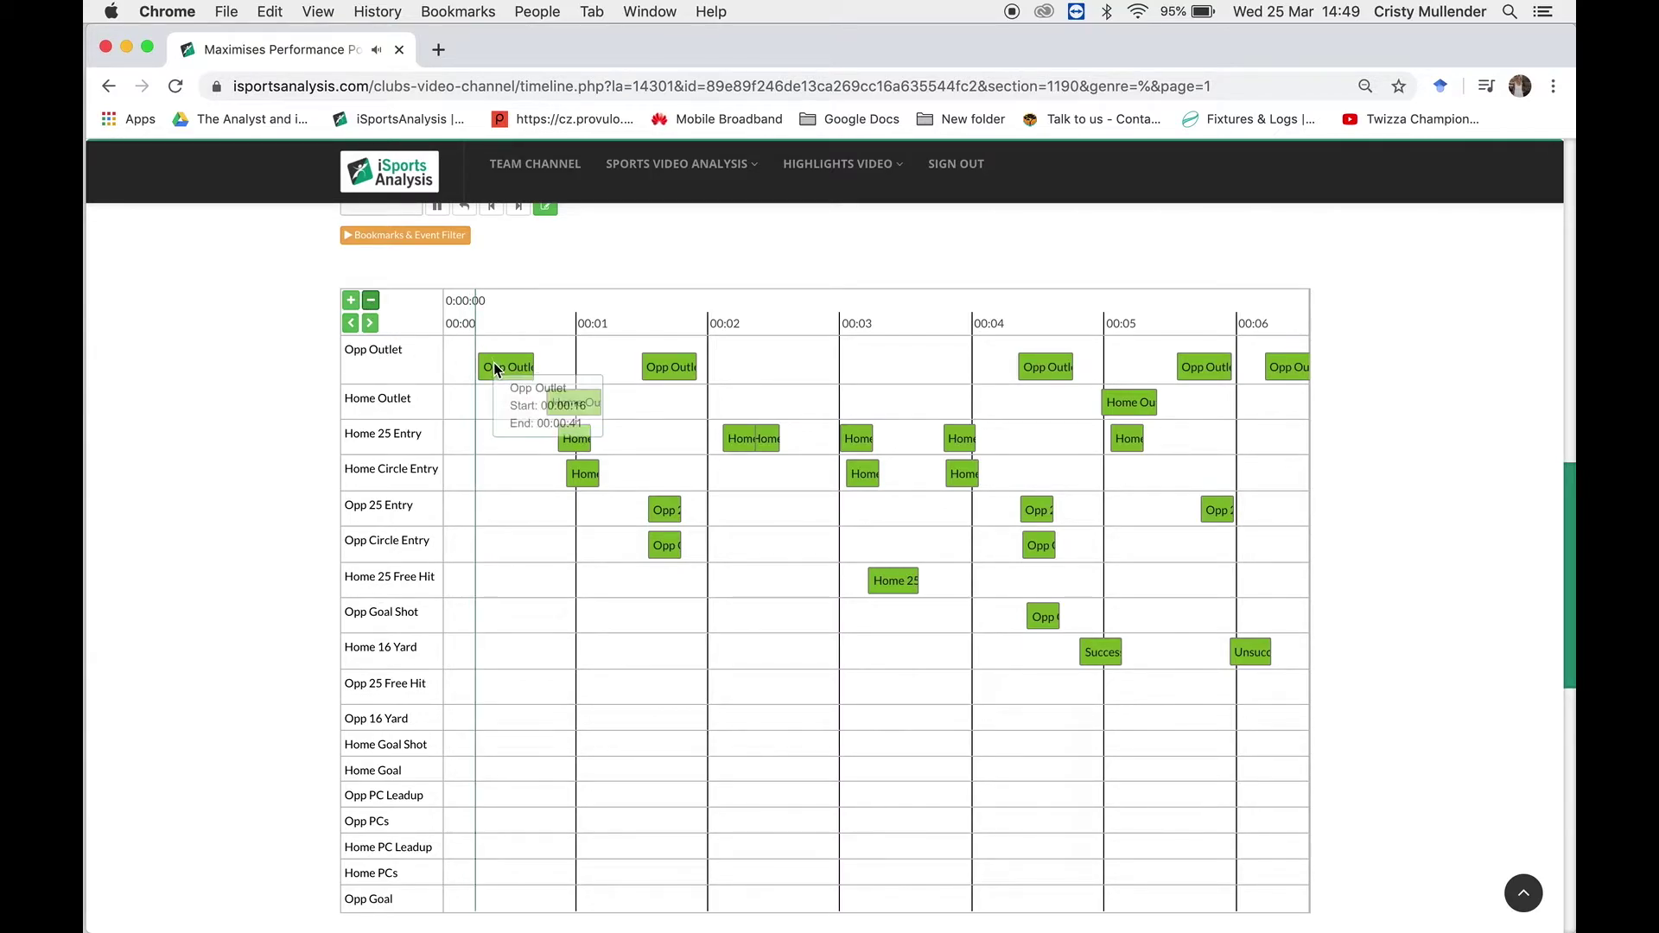
Jump the video to the second Opp Outlet event and scan the rows down to Opp Goal.
{"action": "left_click", "coordinate": [660, 360]}
{"action": "scroll", "coordinate": [495, 816], "scroll_direction": "down", "scroll_amount": 3}
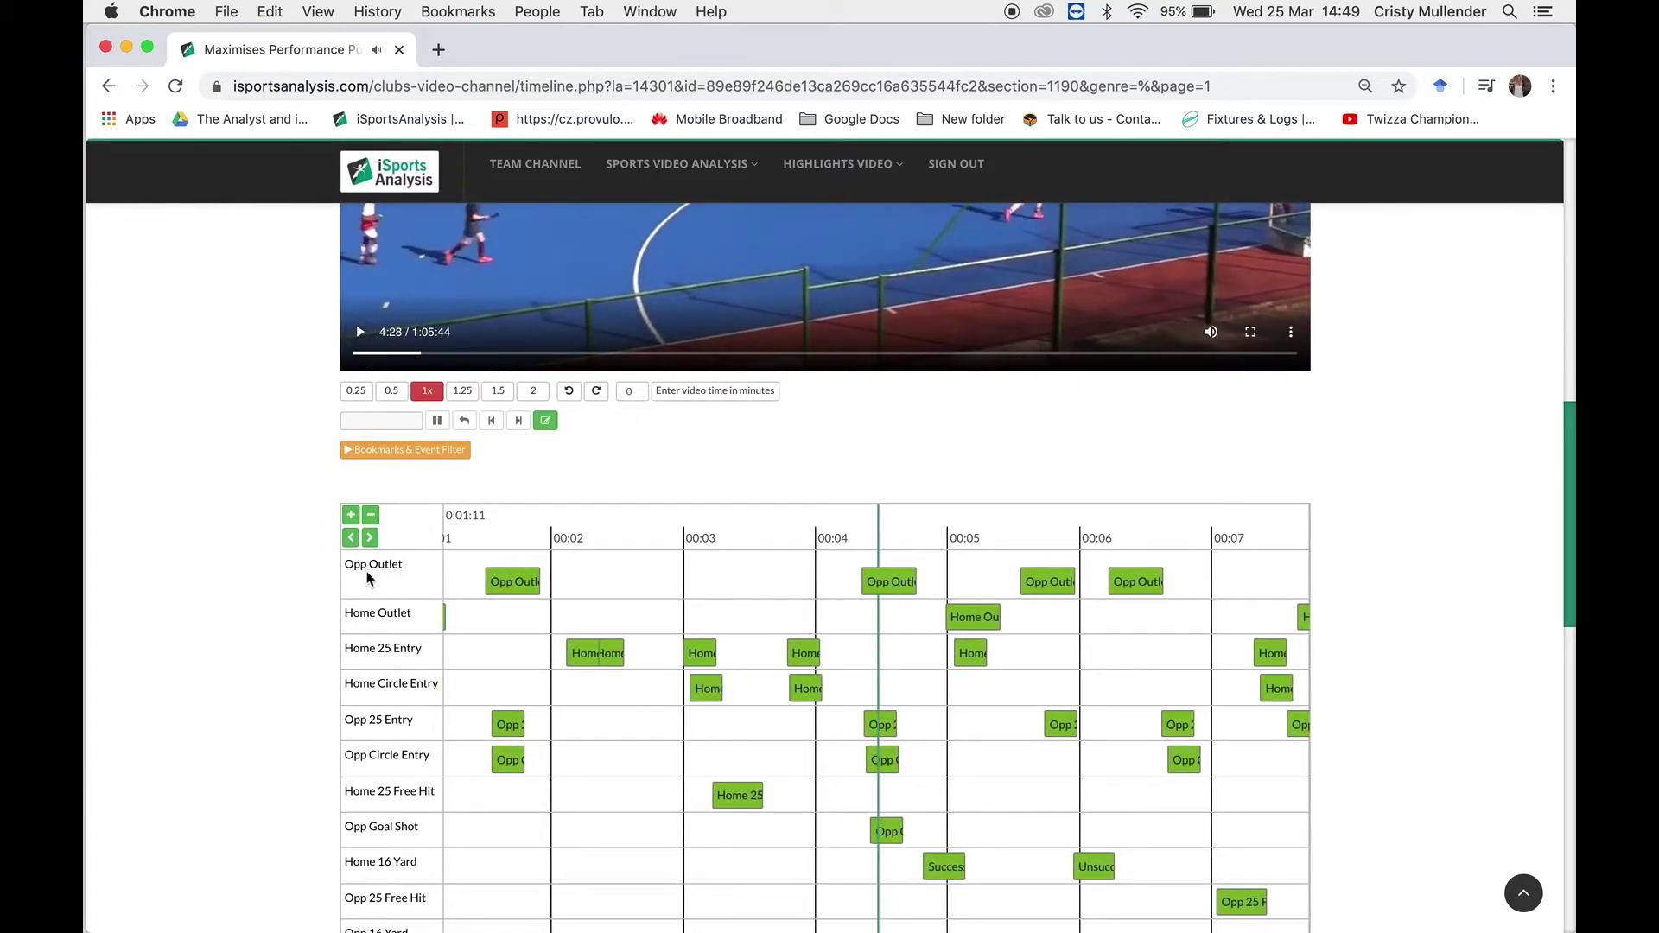
{"action": "scroll", "coordinate": [404, 644], "scroll_direction": "down", "scroll_amount": 3}
{"action": "scroll", "coordinate": [402, 644], "scroll_direction": "down", "scroll_amount": 2}
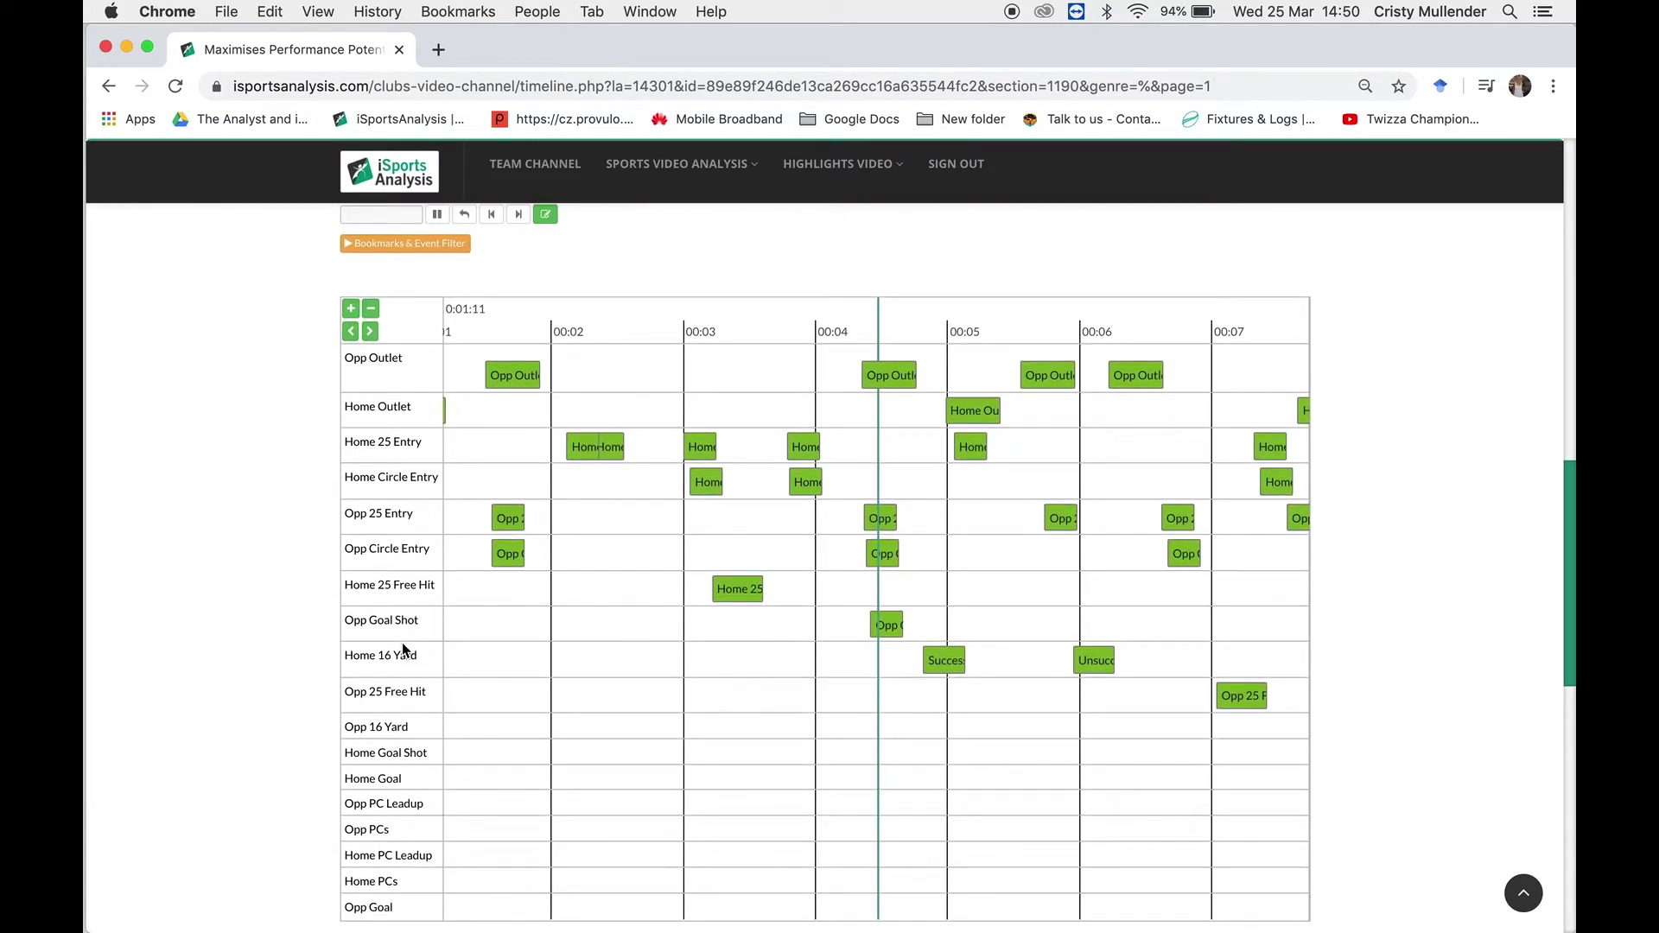
{"action": "scroll", "coordinate": [405, 646], "scroll_direction": "down", "scroll_amount": 4}
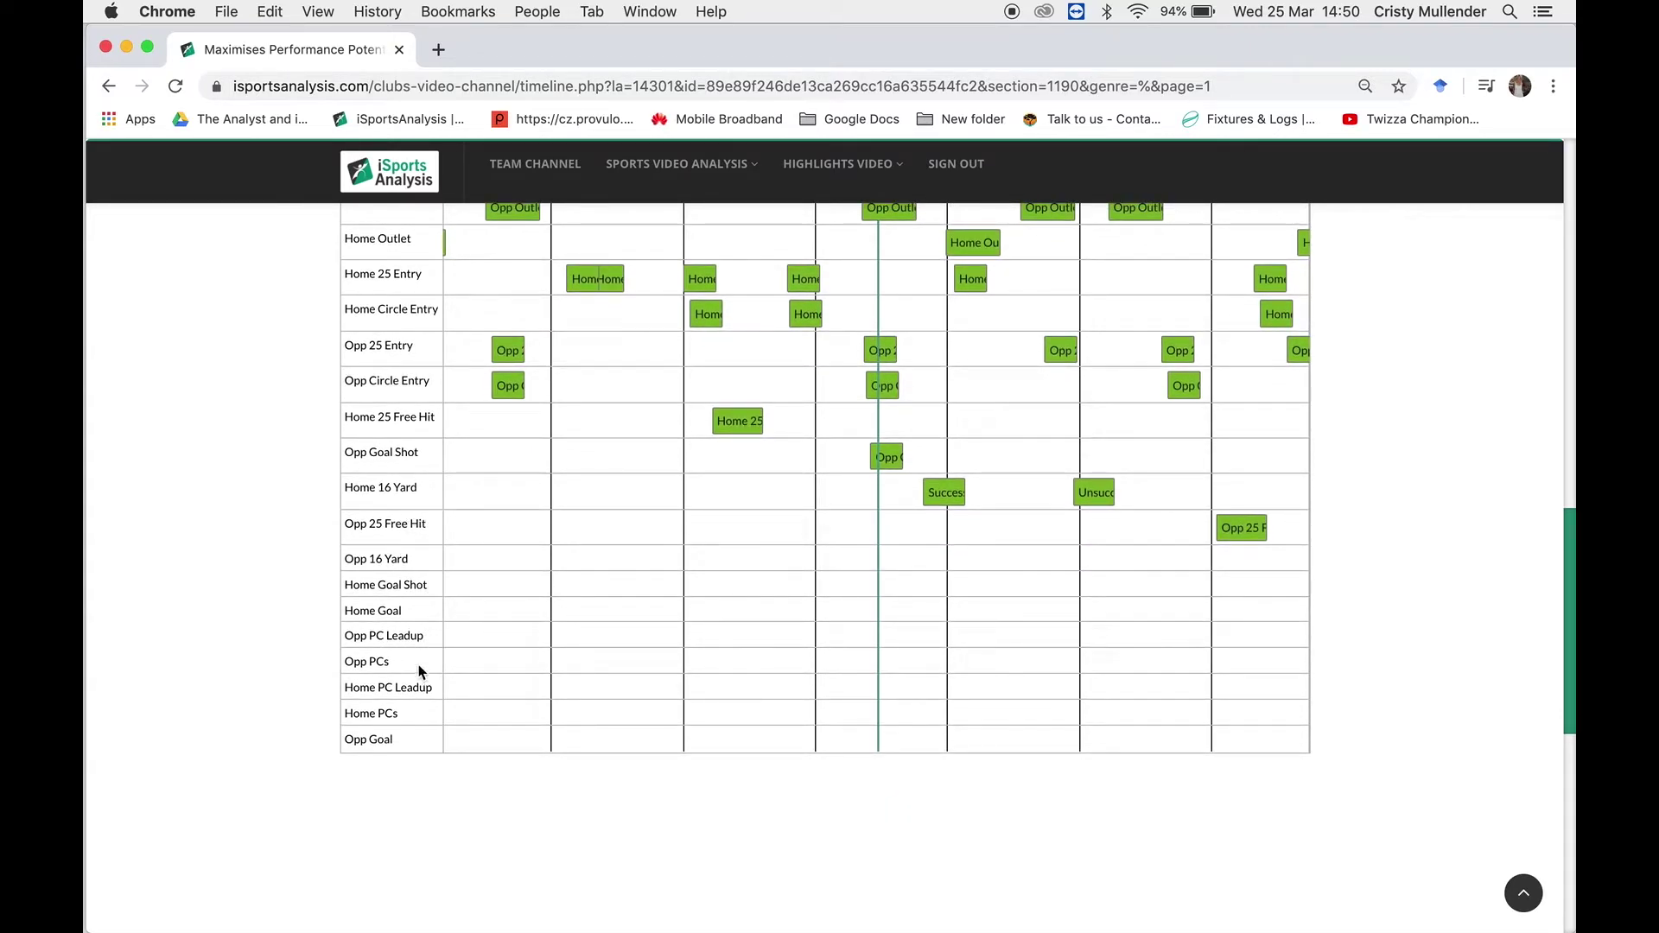
{"action": "scroll", "coordinate": [410, 746], "scroll_direction": "up", "scroll_amount": 8}
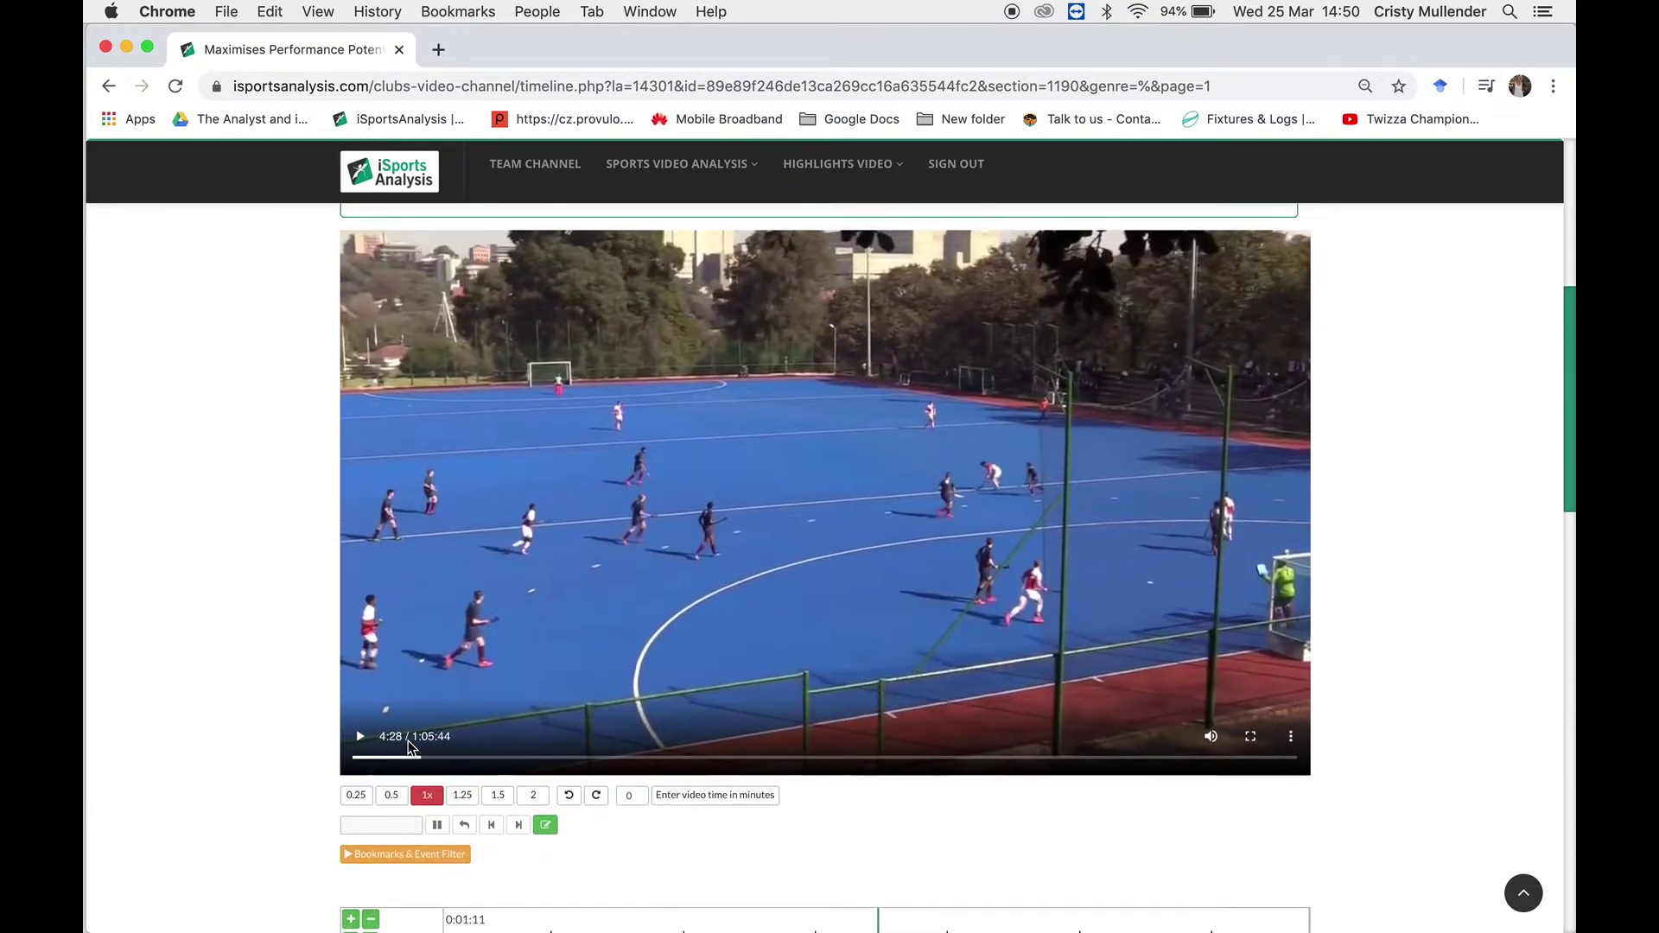
Float the match video picture-in-picture at top left, then open Bookmarks & Event Filter.
{"action": "scroll", "coordinate": [625, 825], "scroll_direction": "down", "scroll_amount": 3}
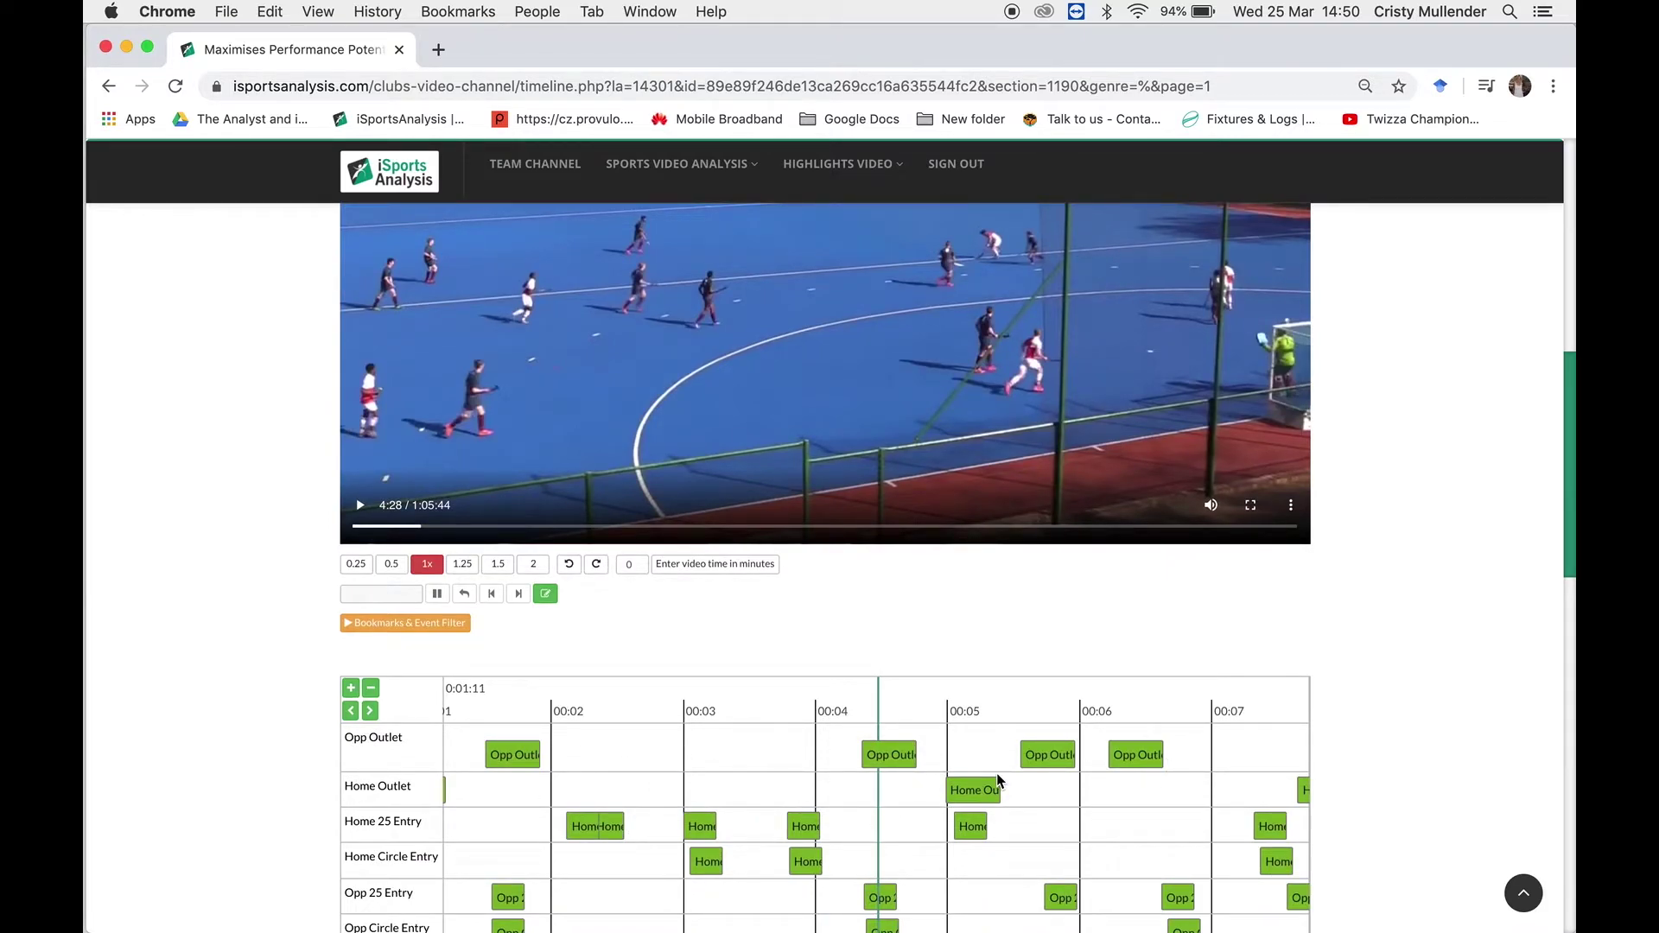
{"action": "left_click", "coordinate": [1291, 508]}
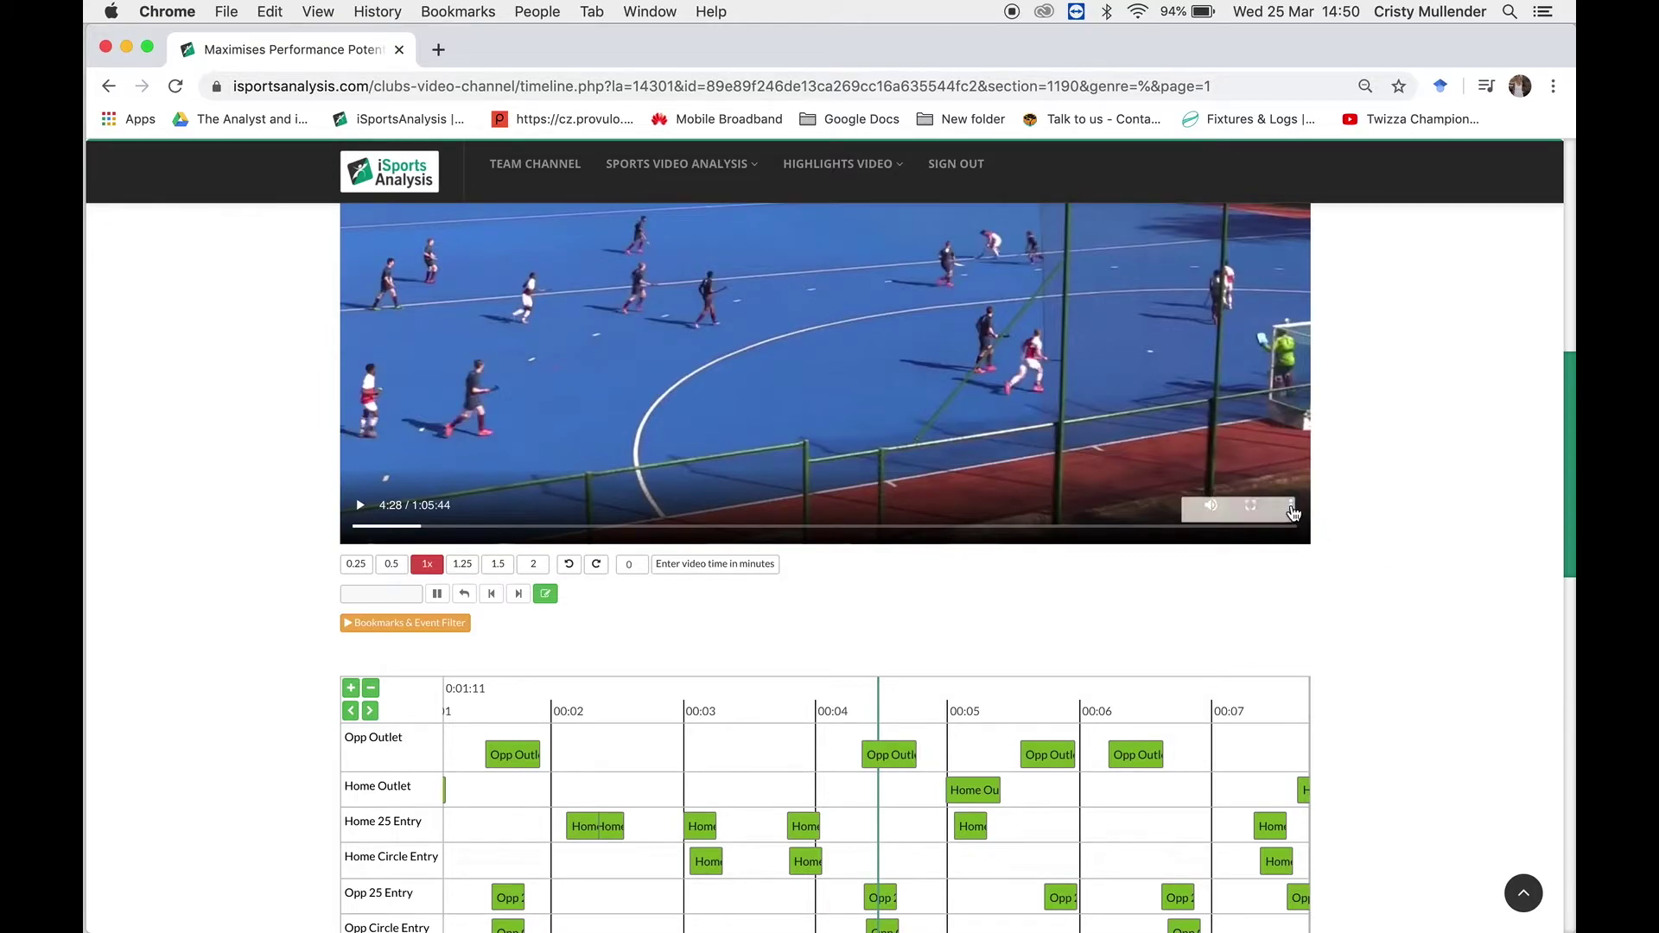
{"action": "left_click", "coordinate": [1251, 508]}
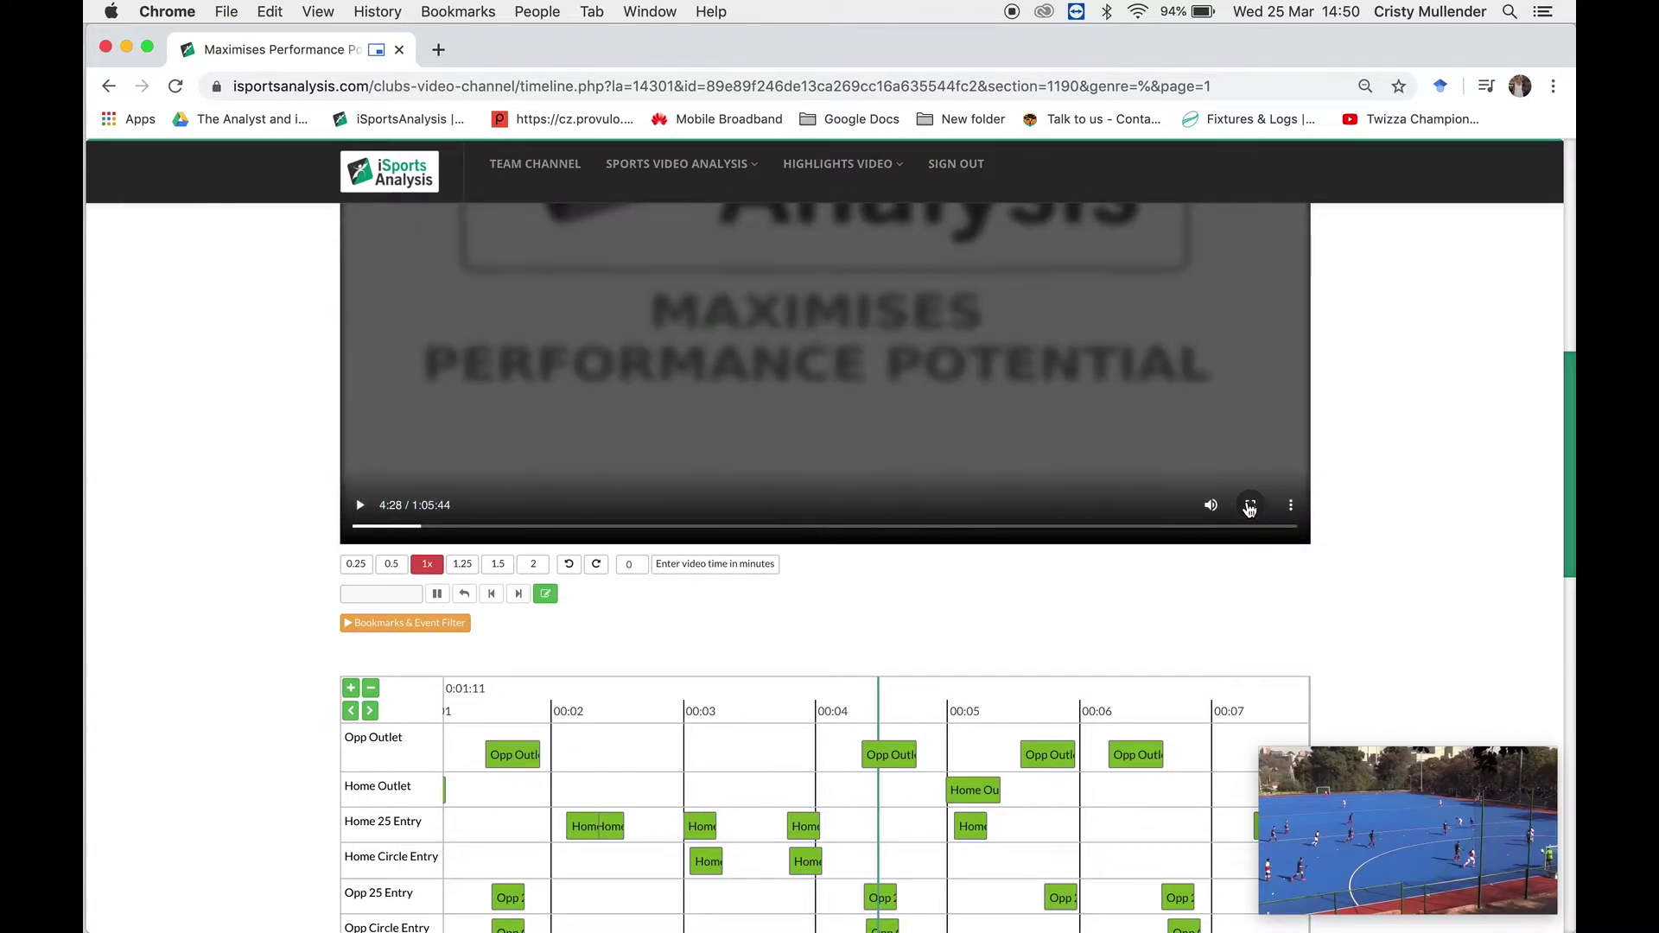
{"action": "left_click_drag", "start_coordinate": [1348, 790], "coordinate": [242, 216]}
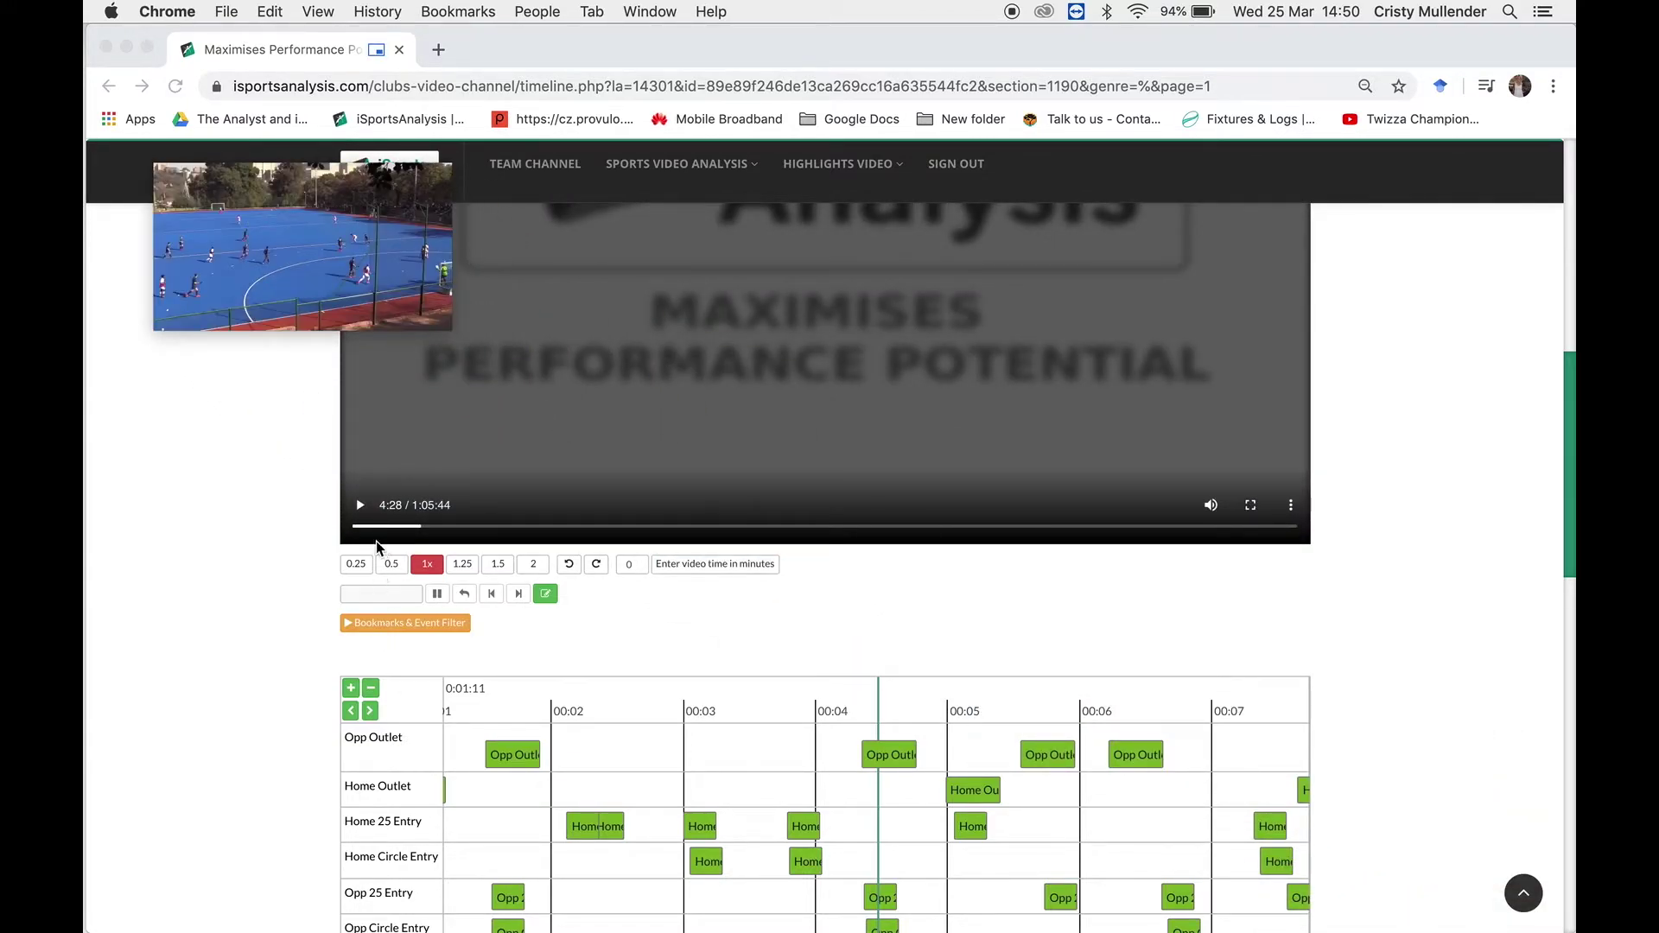
{"action": "left_click", "coordinate": [378, 624]}
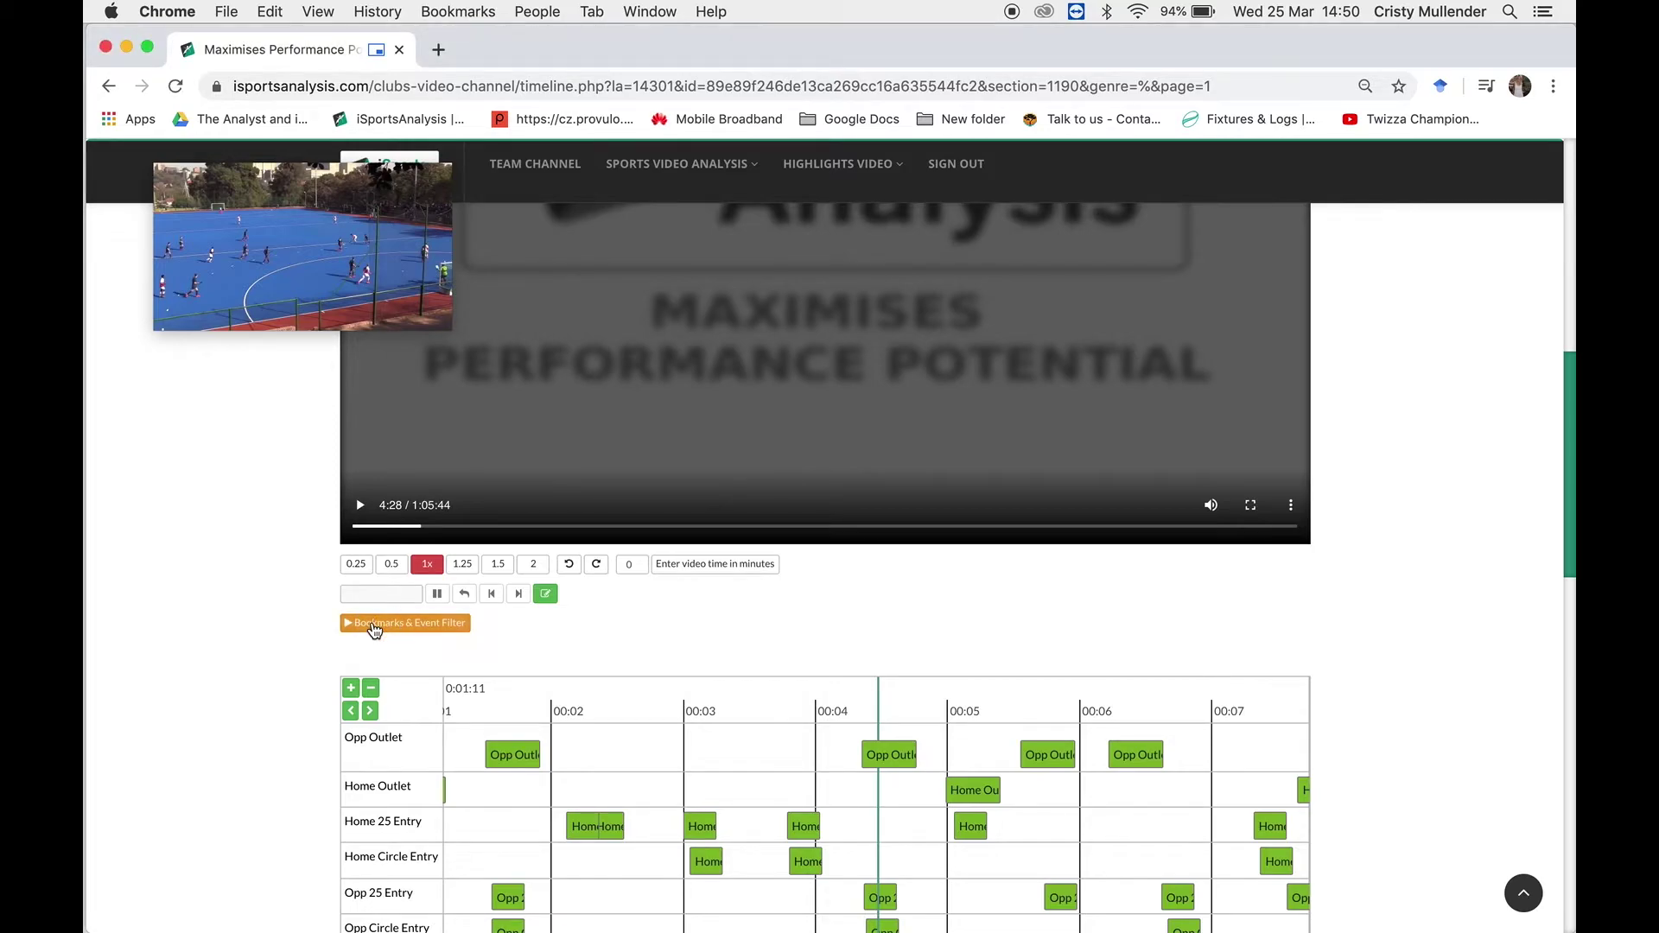
{"action": "left_click", "coordinate": [374, 624]}
Move the filter panel to the upper right and switch to the Event Filter actions view.
{"action": "left_click_drag", "start_coordinate": [750, 281], "coordinate": [1184, 215]}
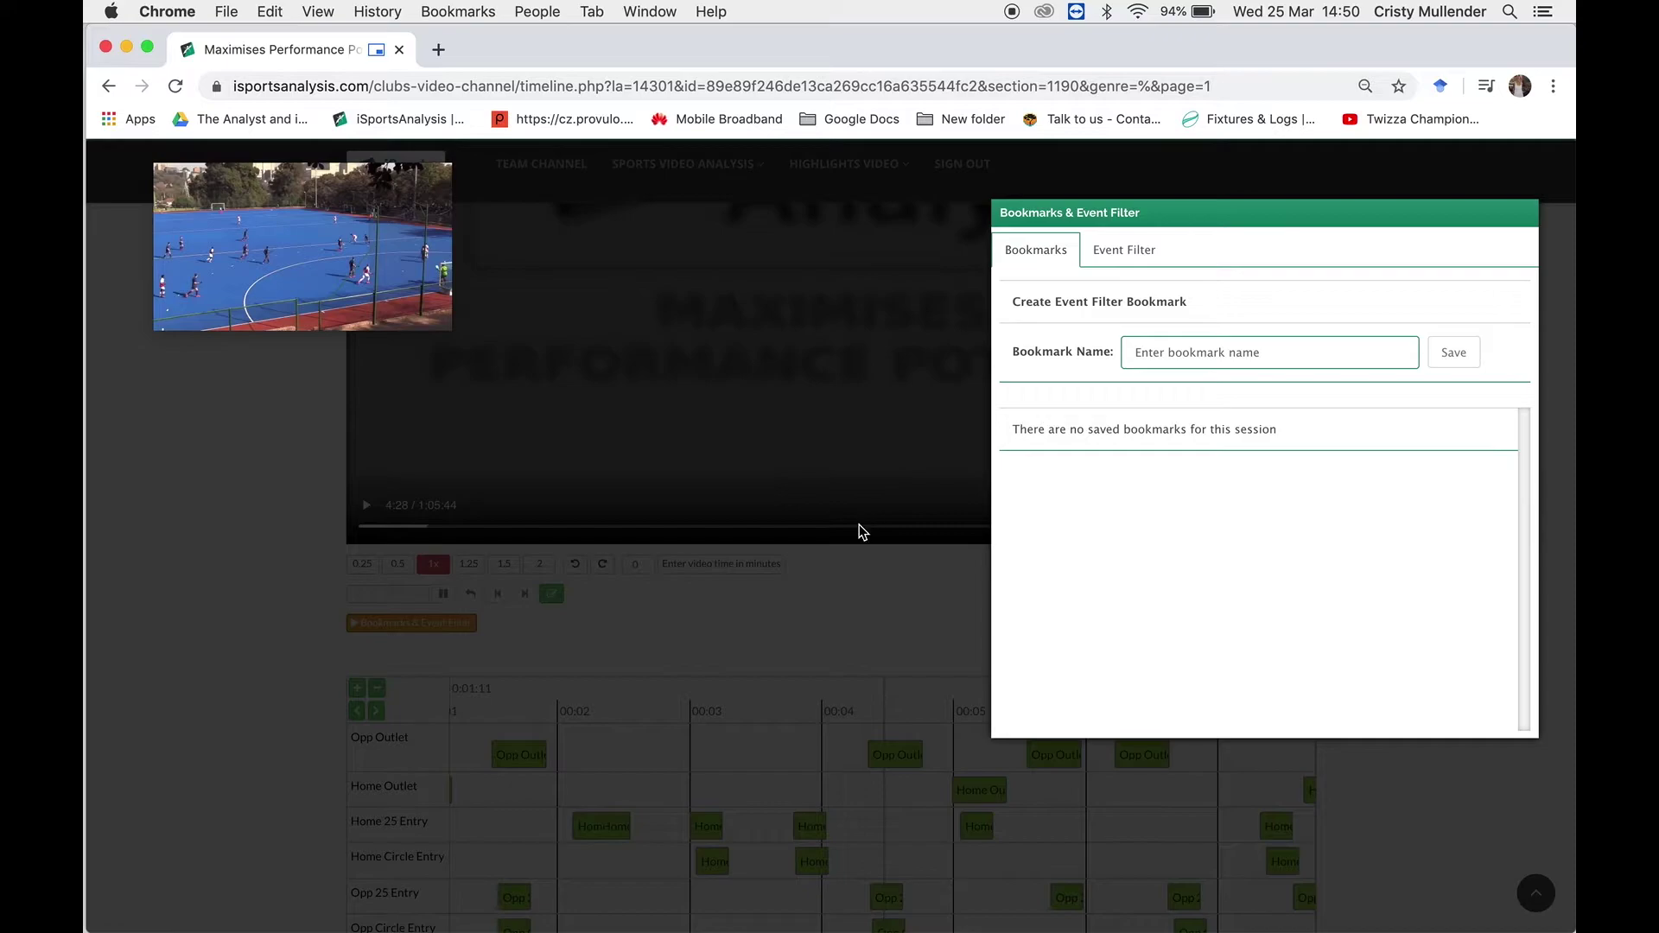
{"action": "left_click", "coordinate": [1122, 252]}
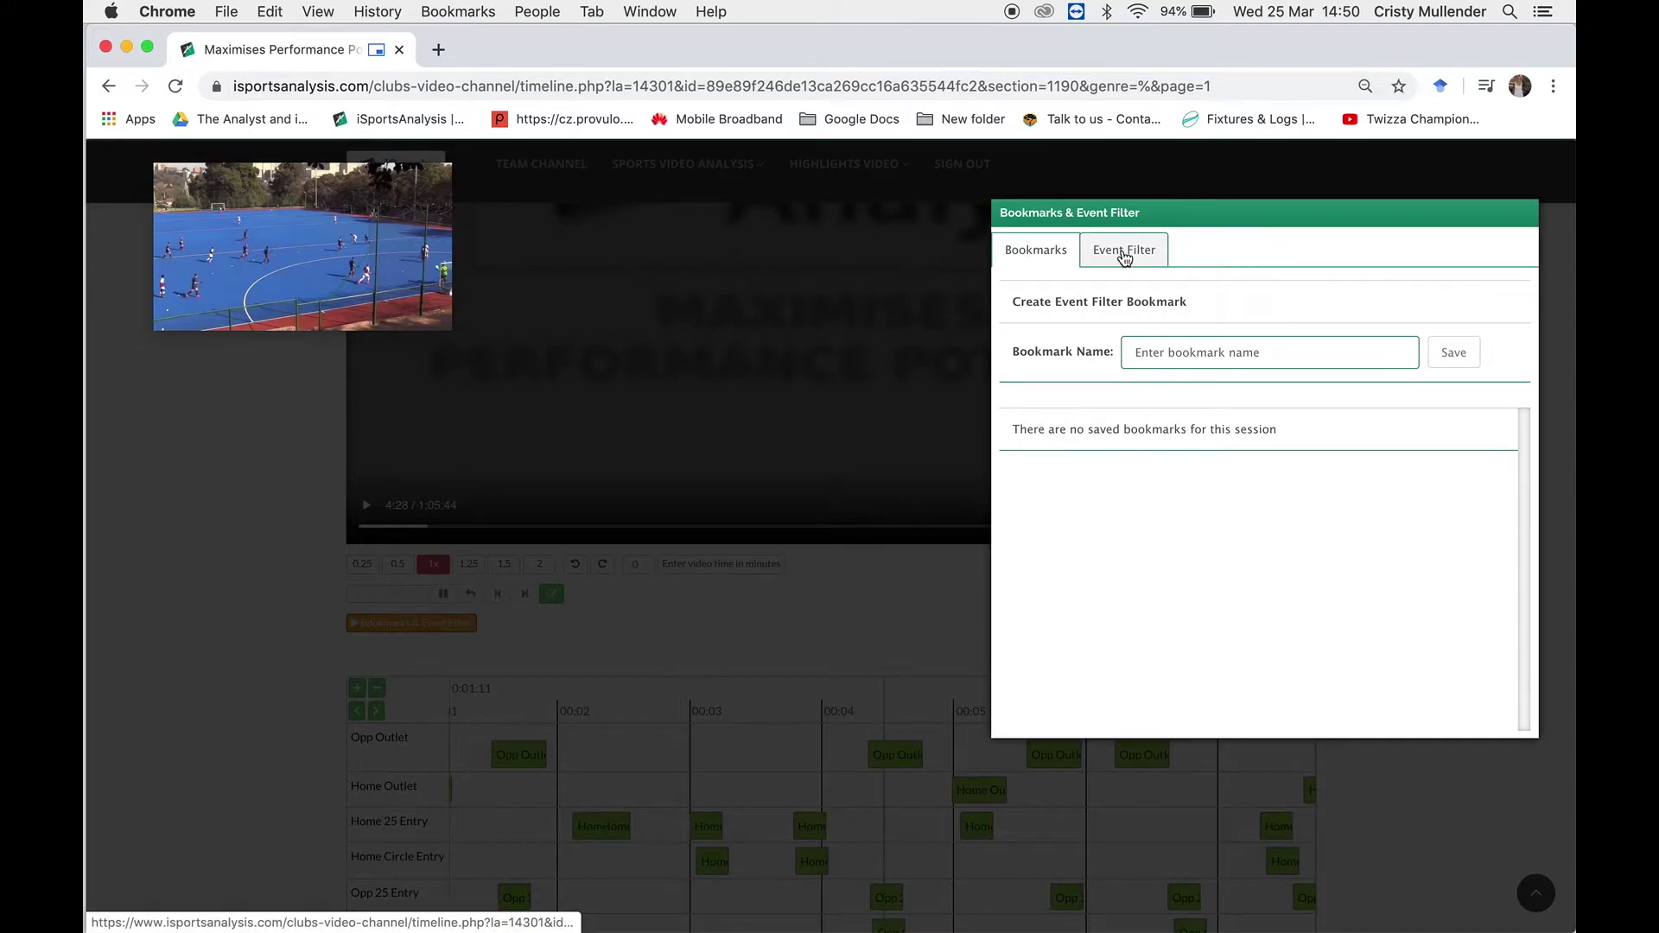
{"action": "left_click_drag", "start_coordinate": [1236, 208], "coordinate": [1215, 205]}
Enlarge the floating match video, shift it down, and scroll the 235-action list.
{"action": "mouse_move", "coordinate": [448, 320]}
{"action": "left_click_drag", "start_coordinate": [448, 320], "coordinate": [992, 893]}
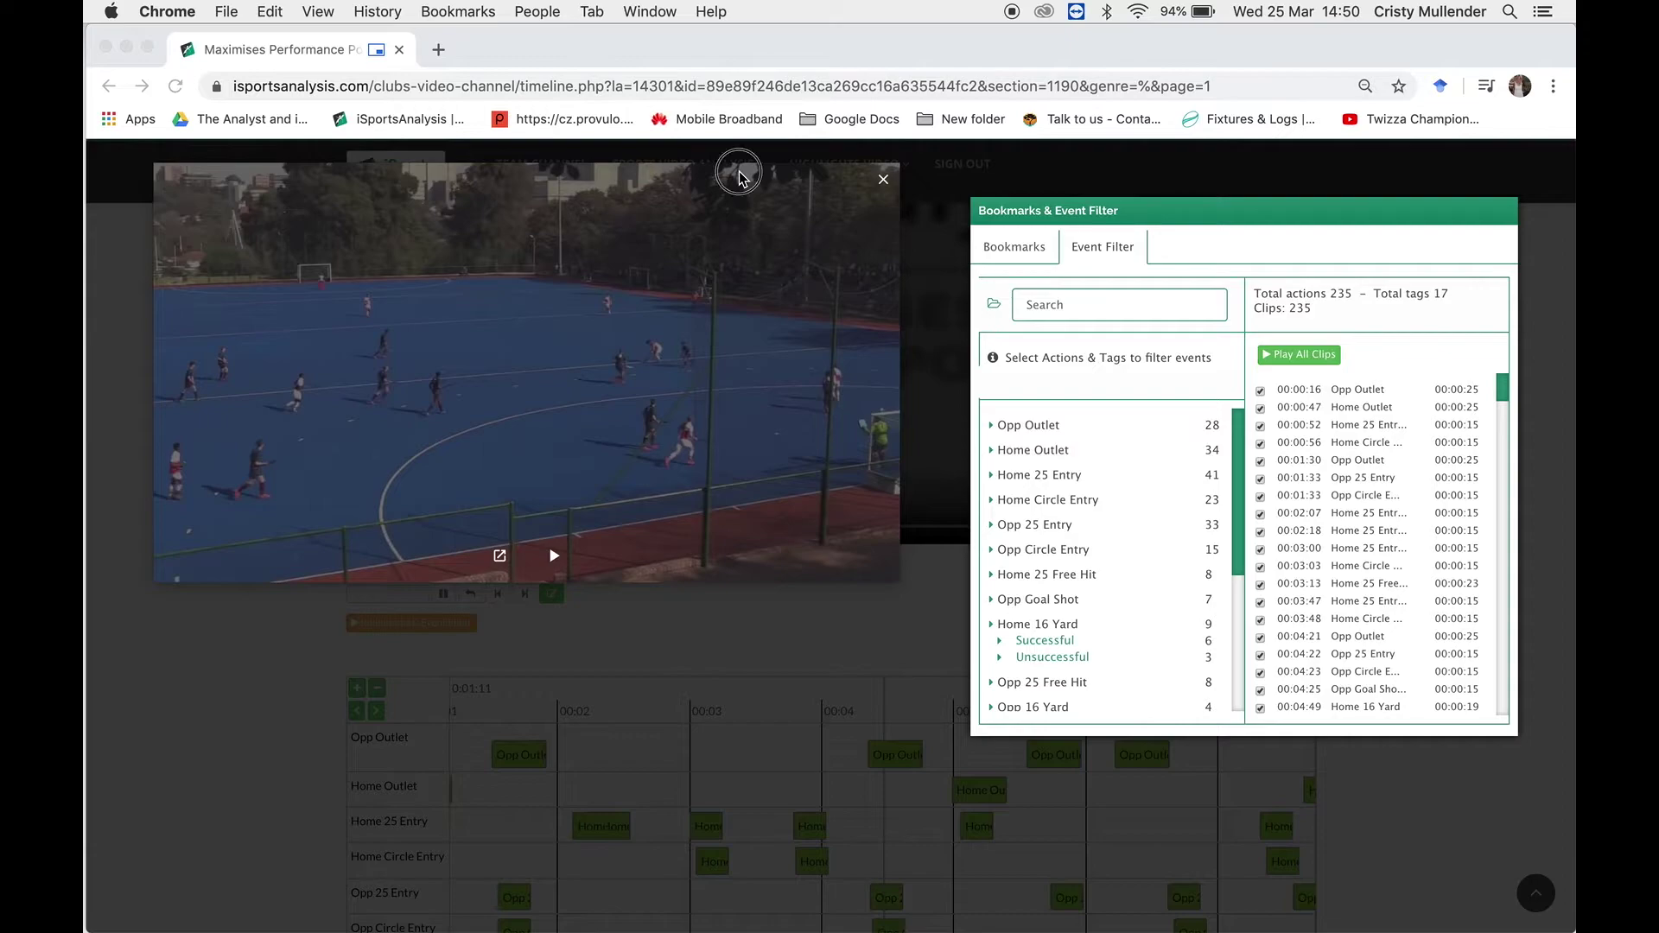
{"action": "left_click_drag", "start_coordinate": [703, 573], "coordinate": [717, 663]}
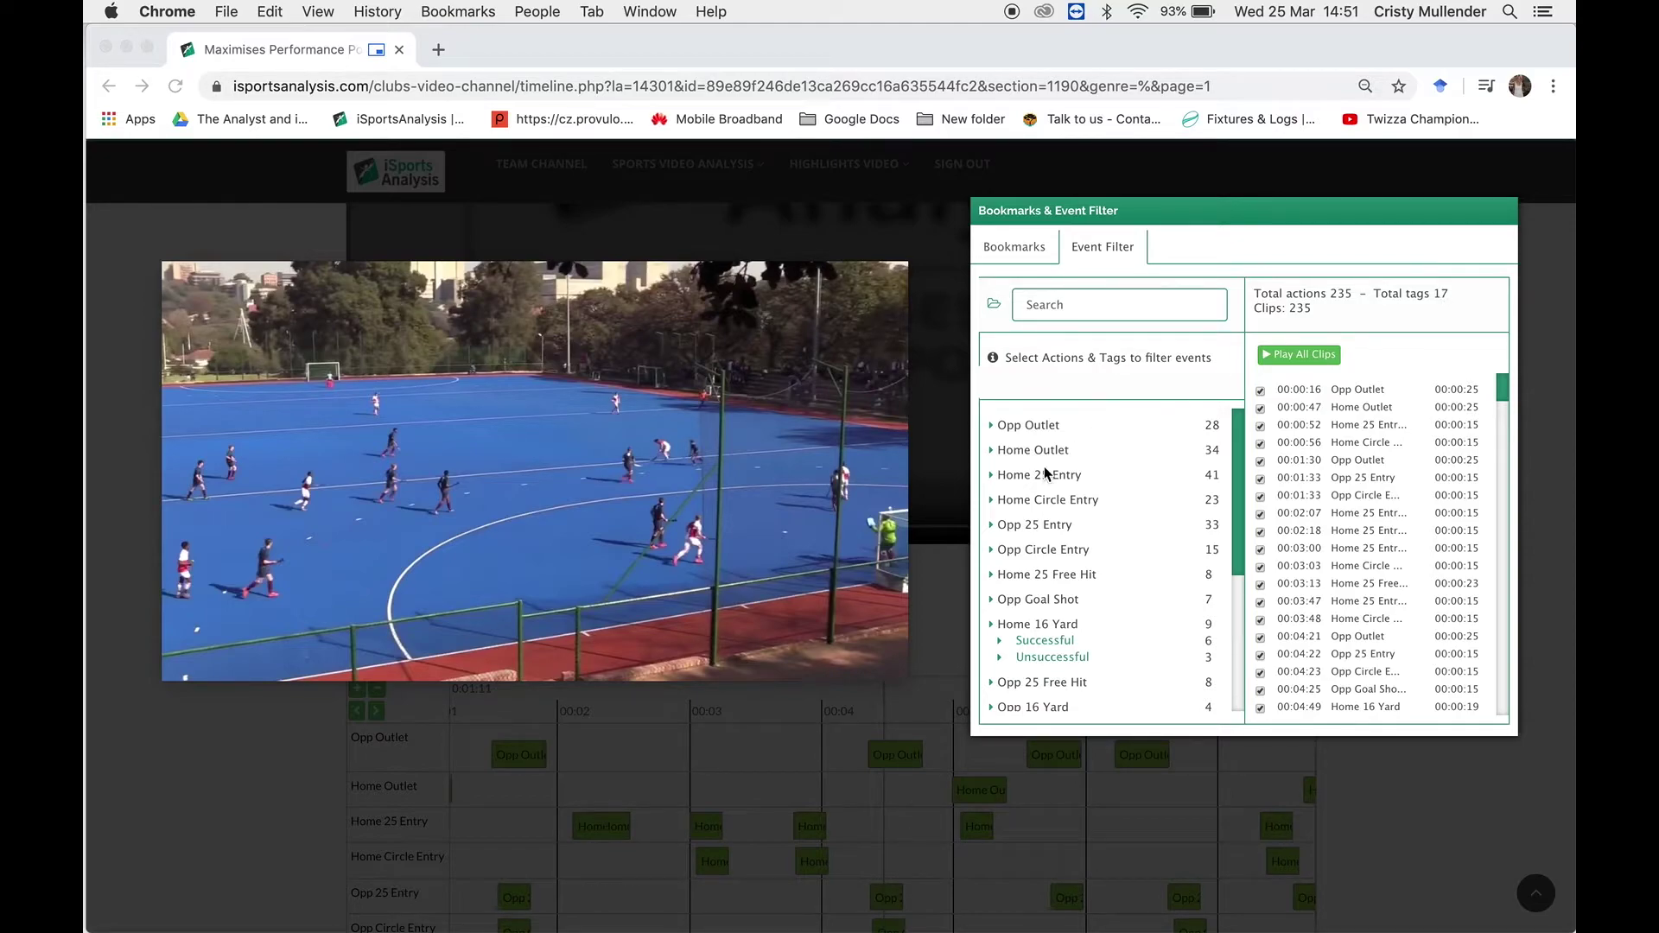
{"action": "scroll", "coordinate": [1039, 580], "scroll_direction": "down", "scroll_amount": 3}
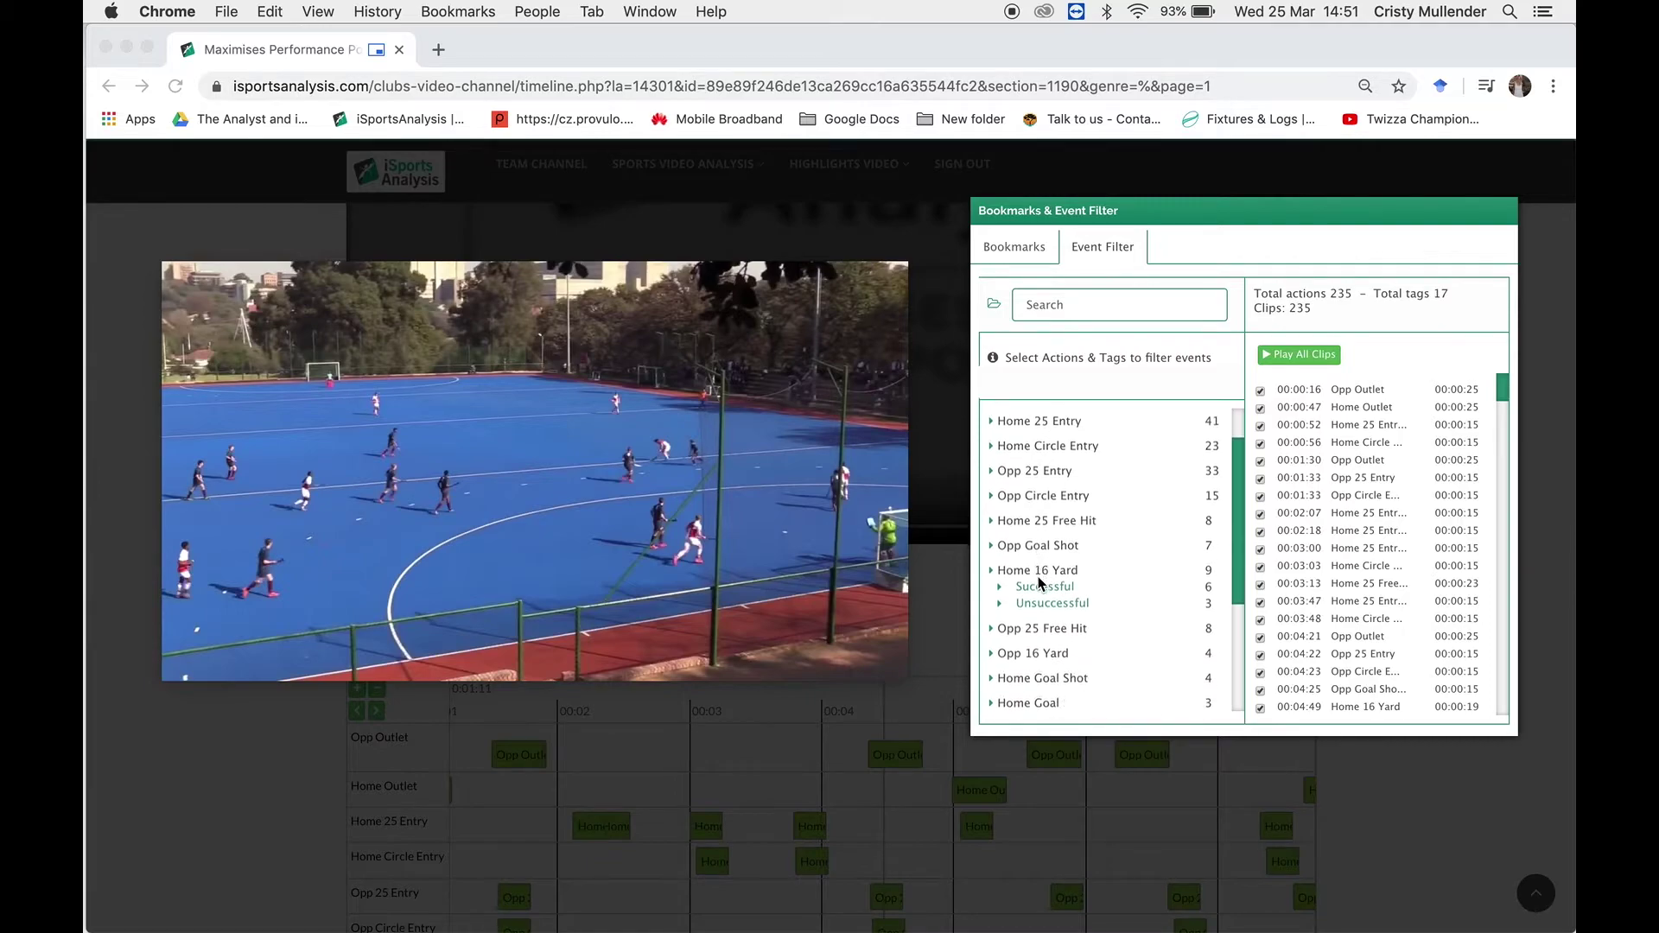
{"action": "scroll", "coordinate": [1039, 582], "scroll_direction": "down", "scroll_amount": 3}
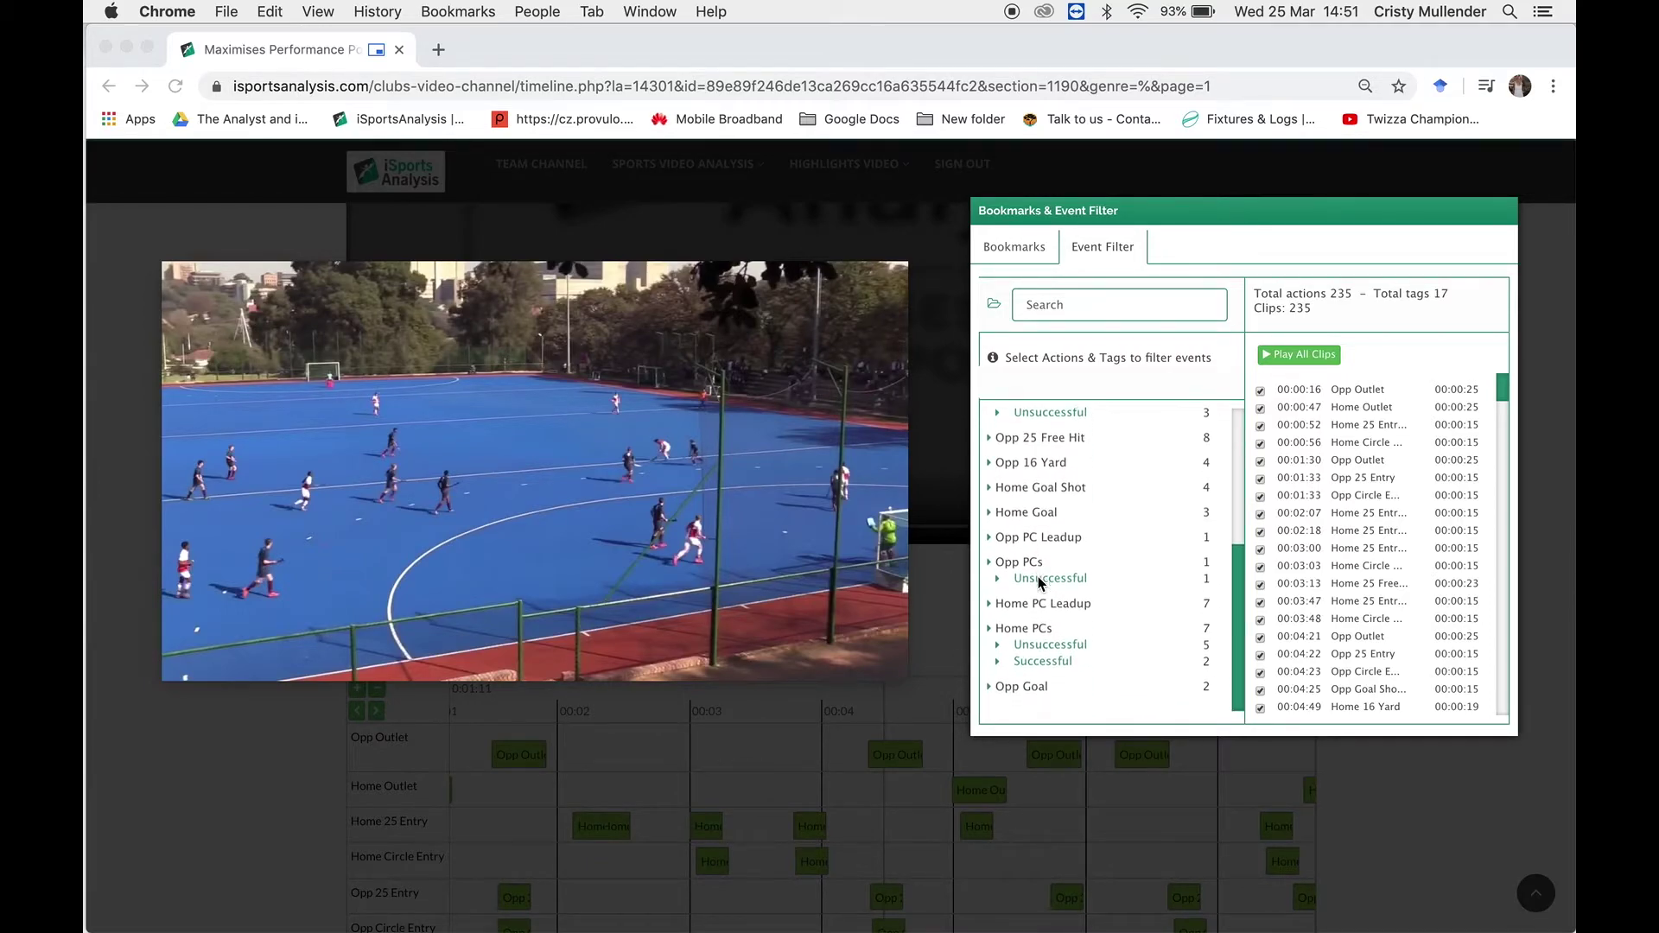
Narrow the Event Filter to Home PCs and play the 00:28:25 clip.
{"action": "left_click", "coordinate": [1024, 631]}
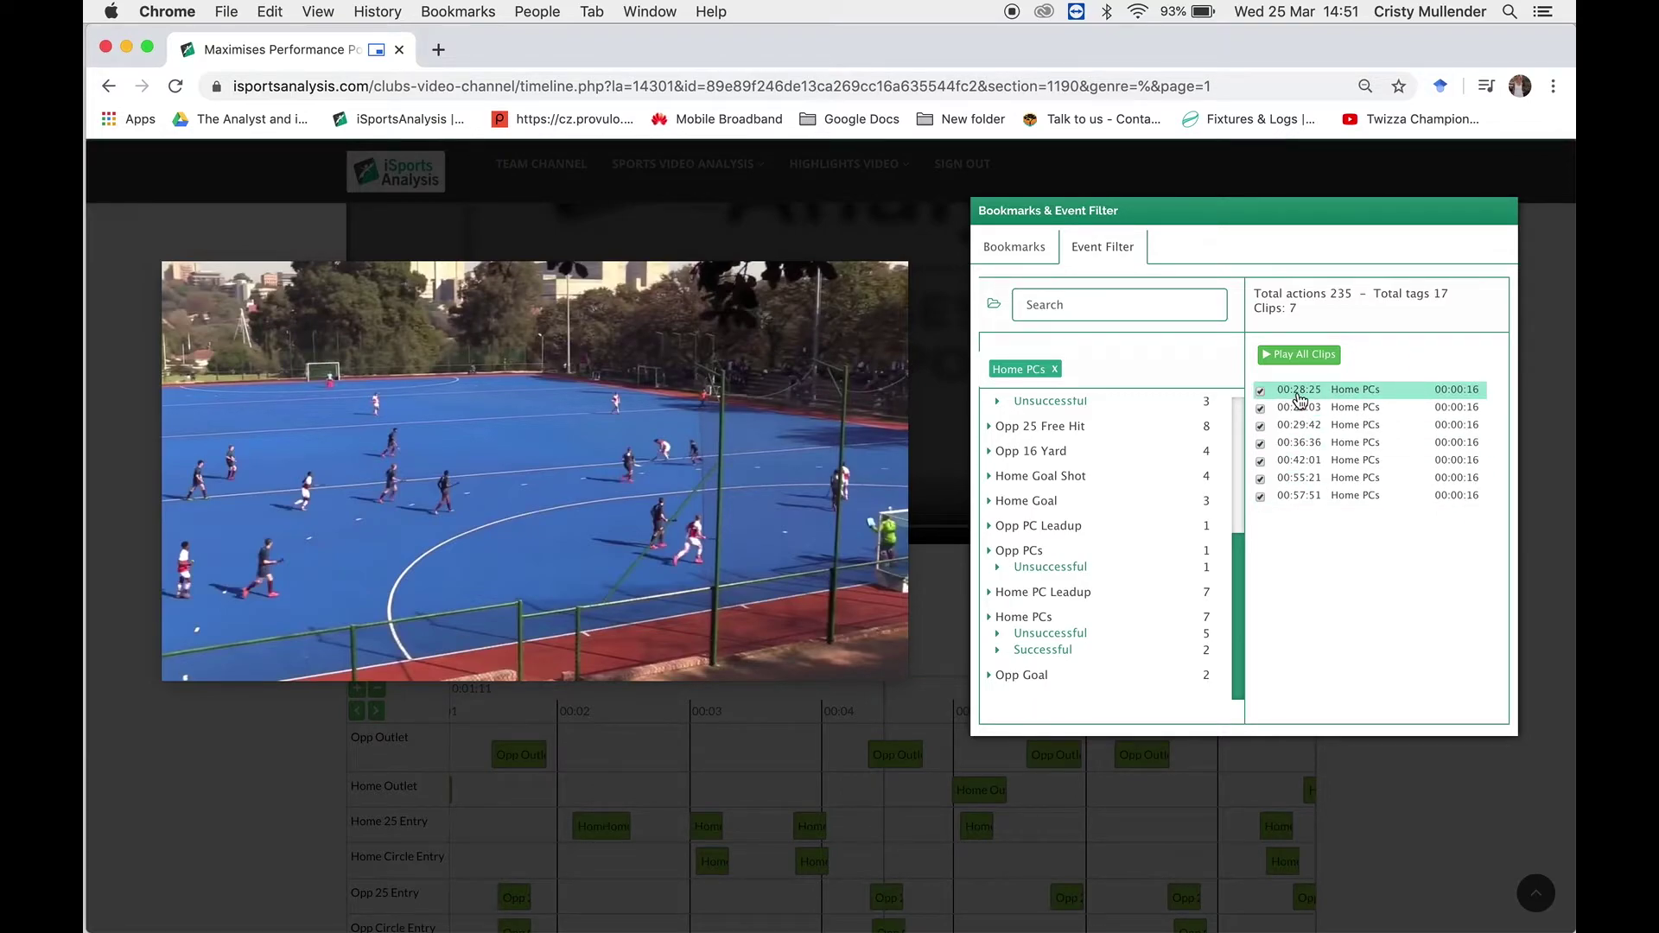
{"action": "left_click", "coordinate": [1300, 391]}
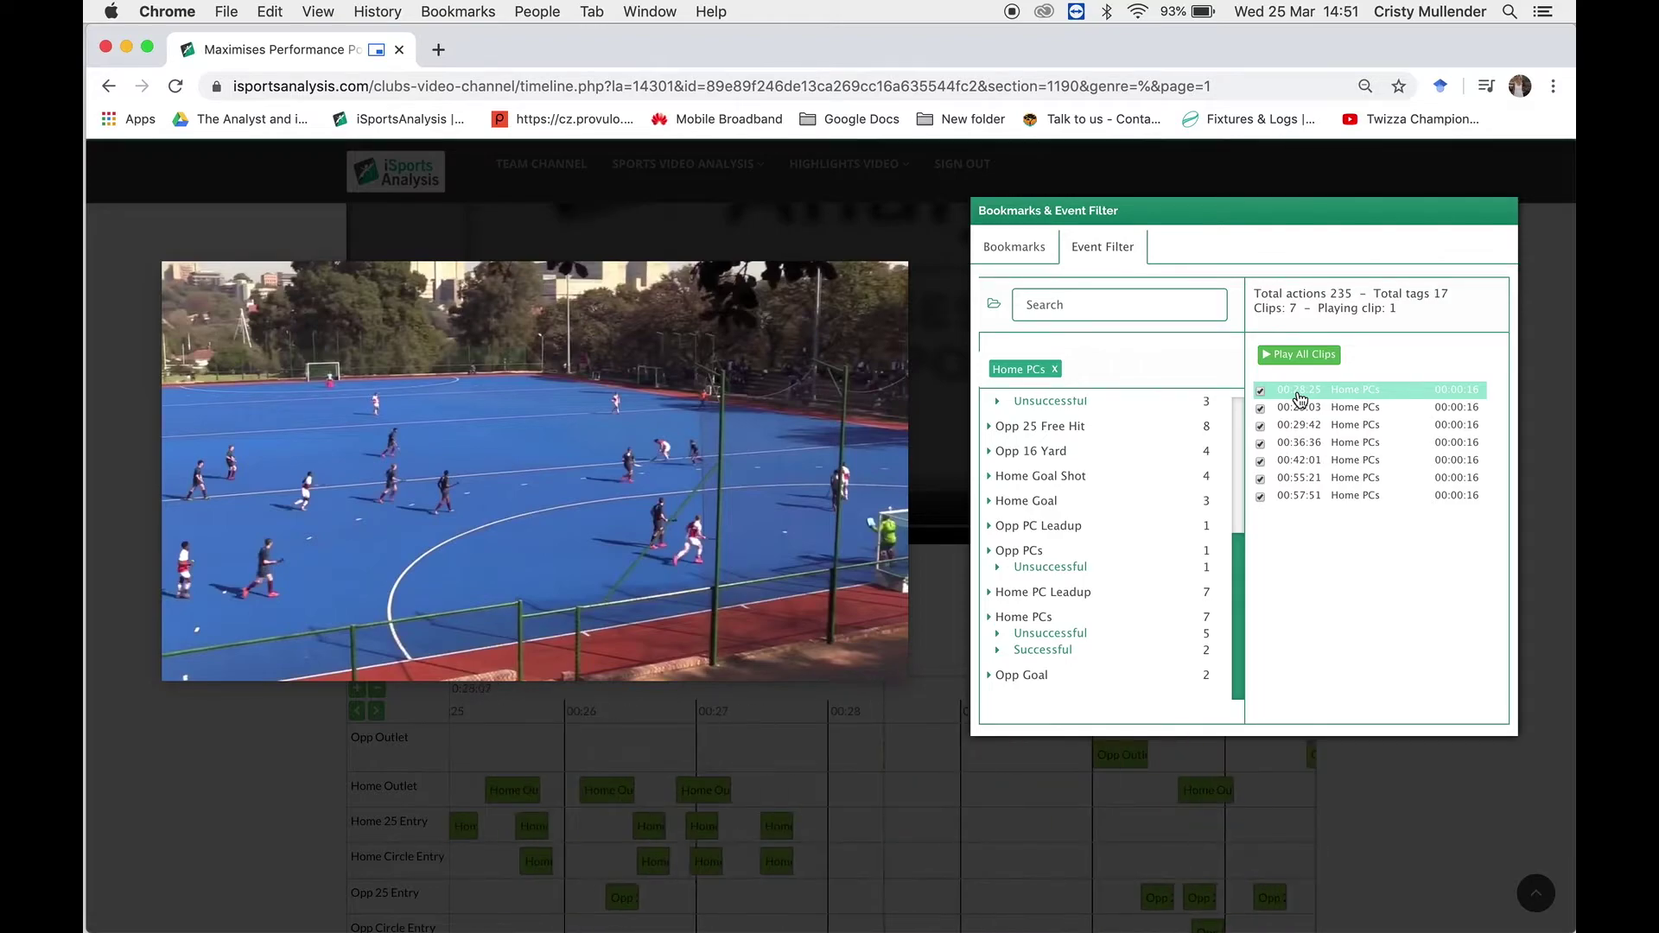
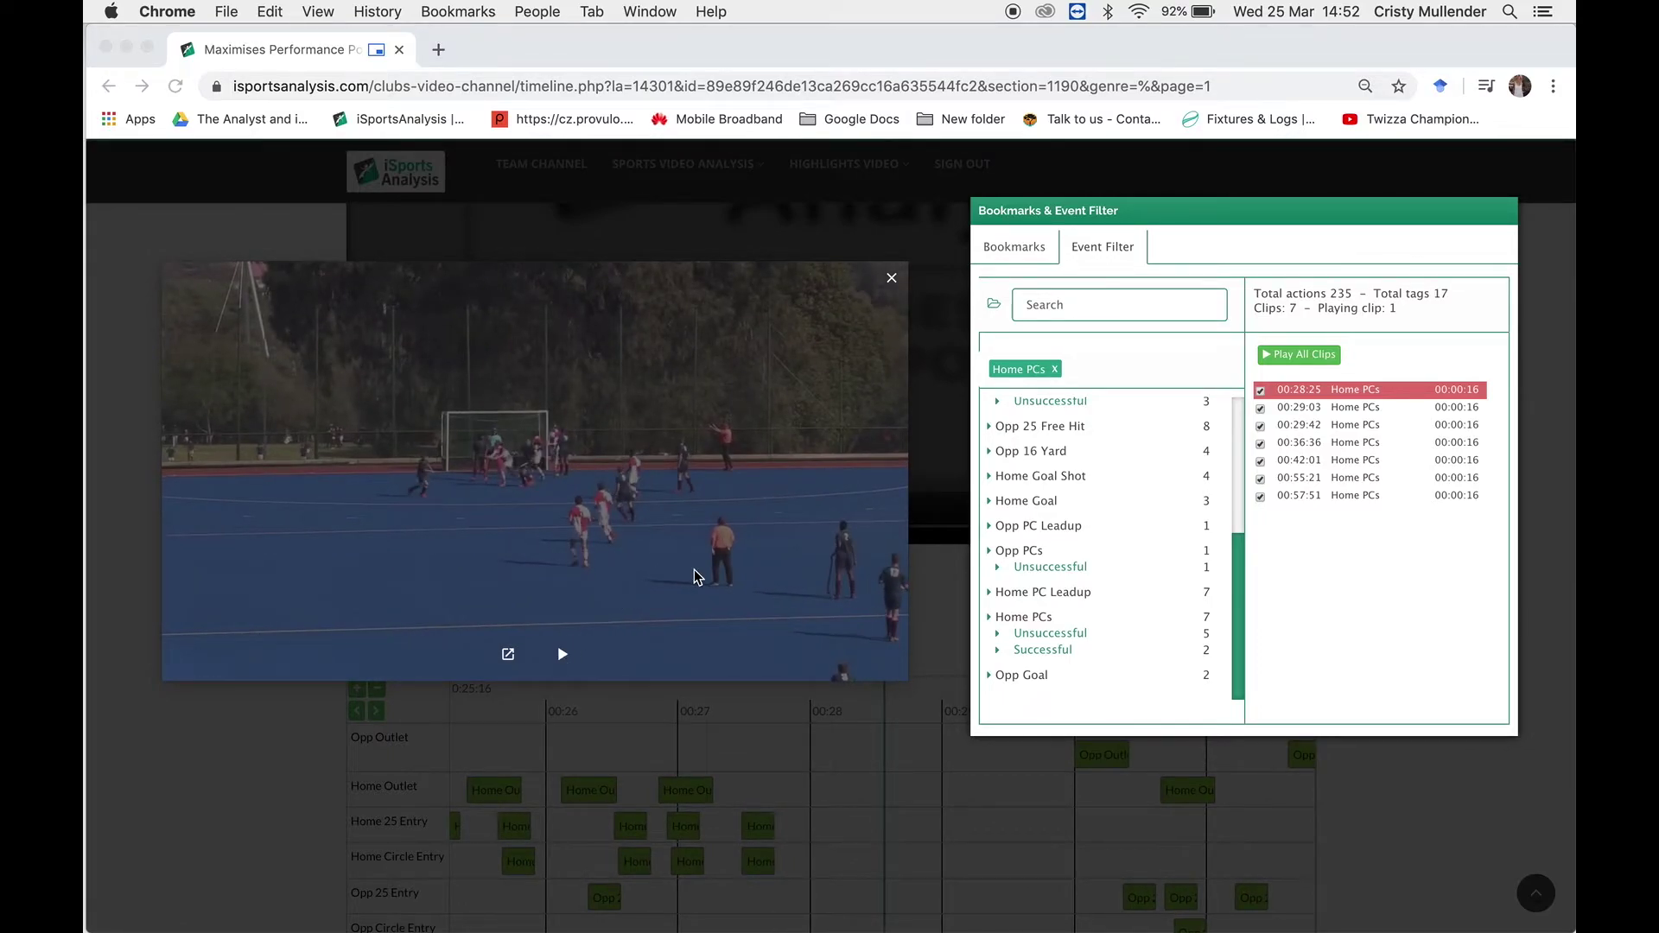
Preview the first Home PCs clips, pause, and untick the 00:29:03 clip.
{"action": "left_click", "coordinate": [1262, 392]}
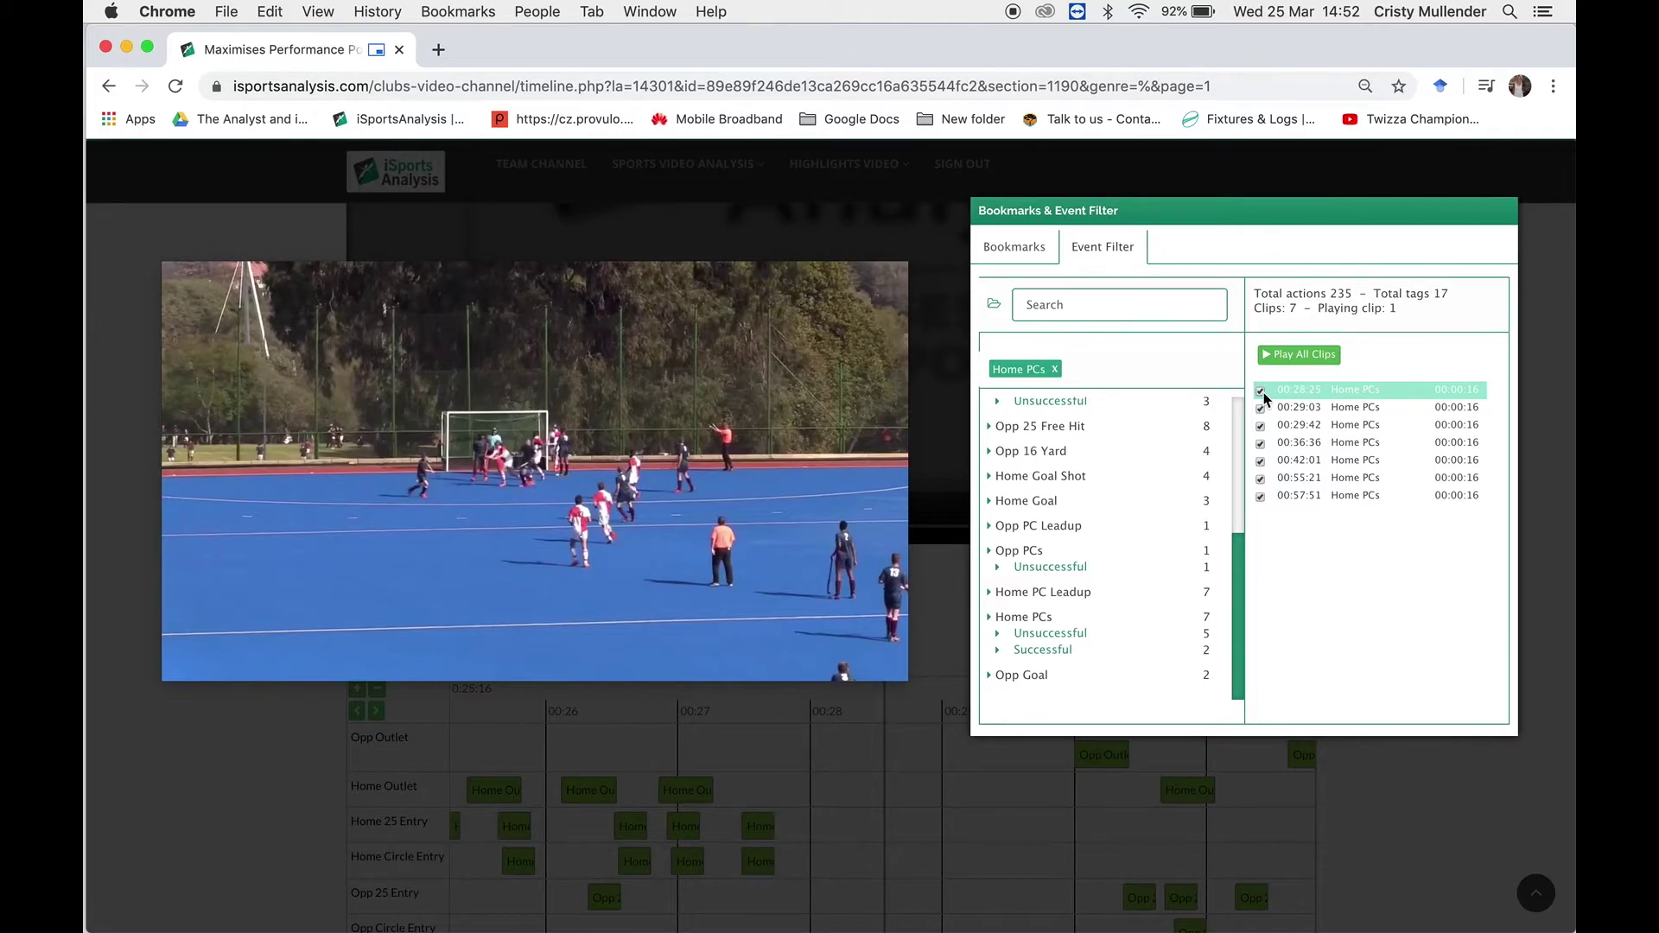
{"action": "left_click", "coordinate": [1296, 409]}
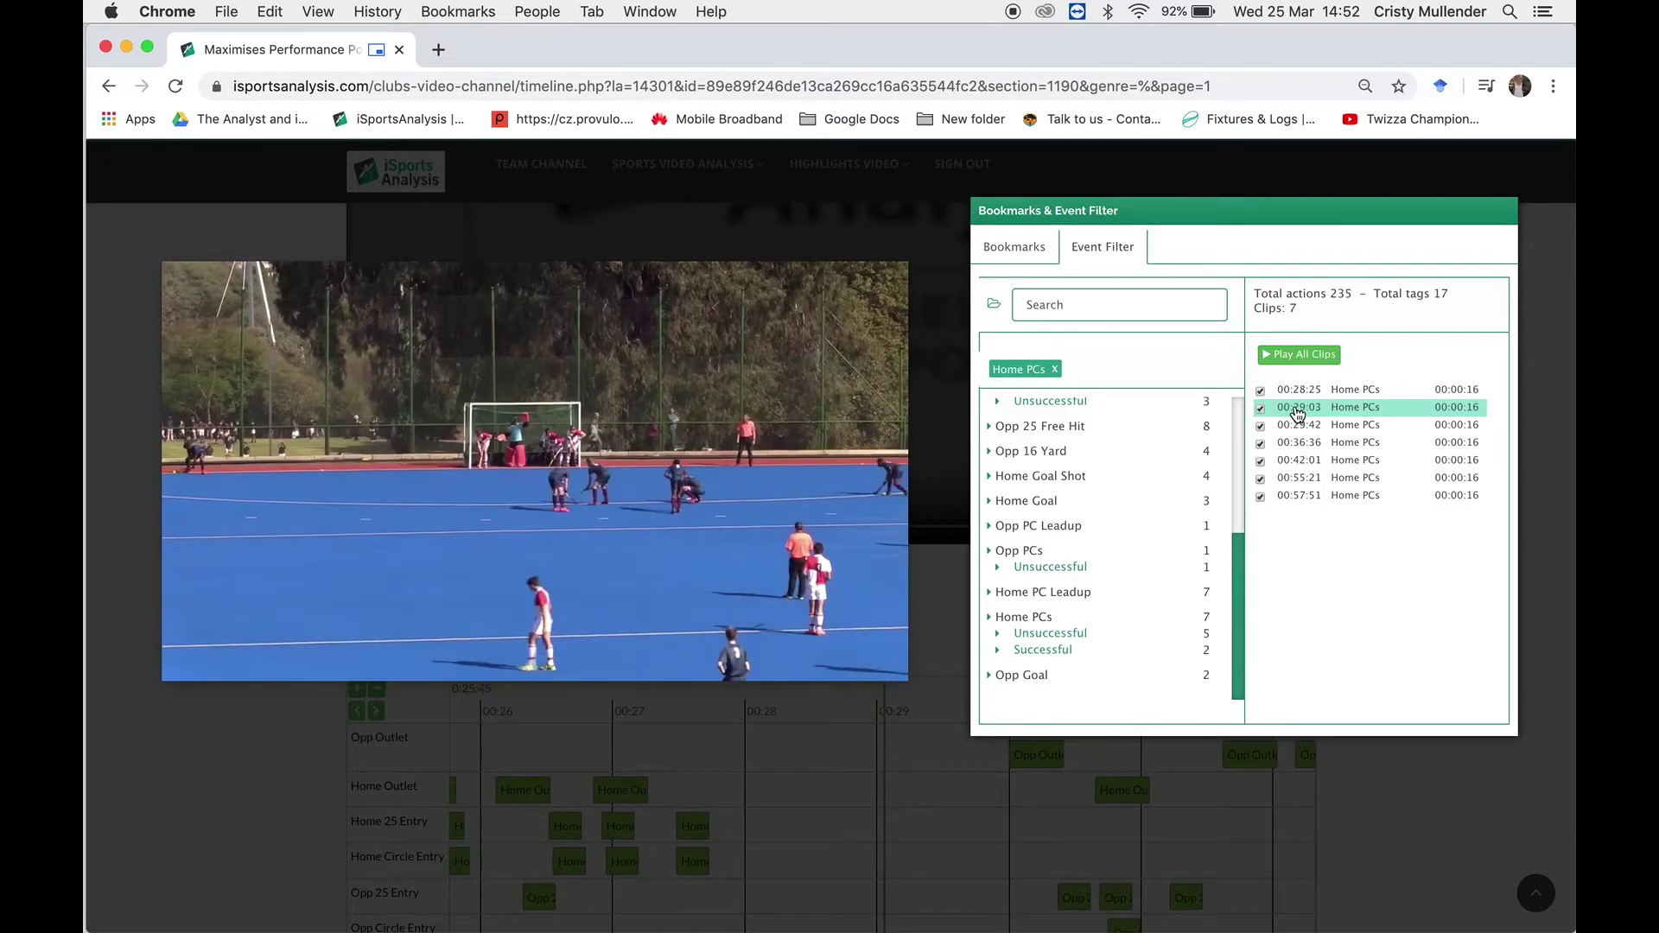
{"action": "left_click", "coordinate": [1296, 411]}
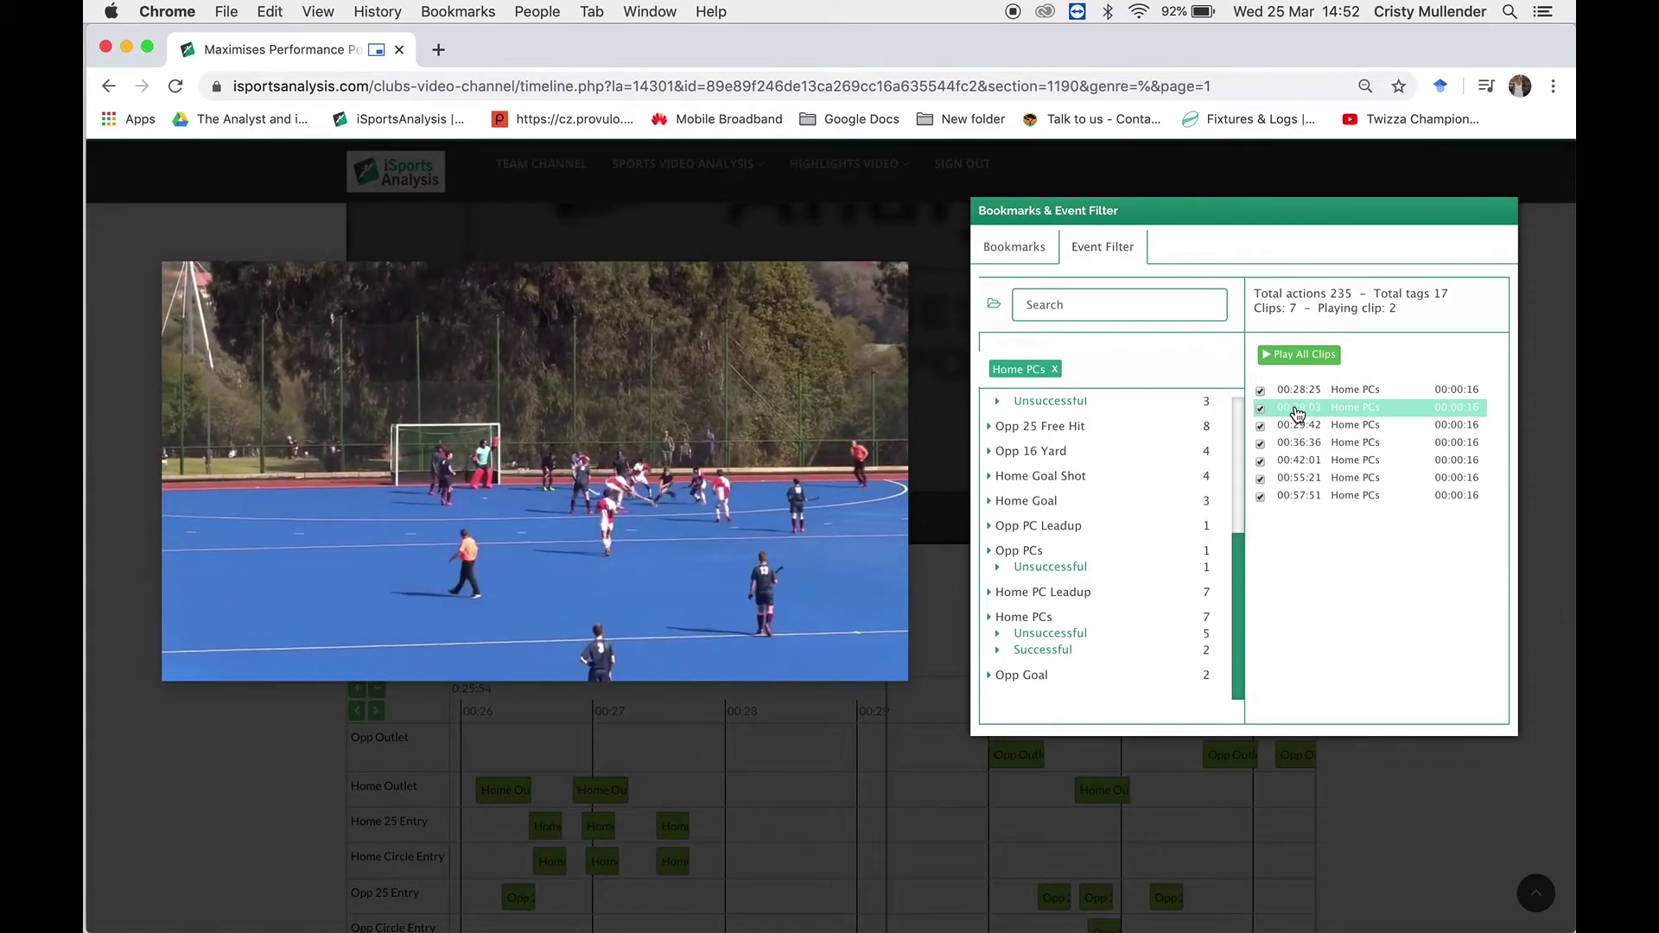
{"action": "mouse_move", "coordinate": [812, 523]}
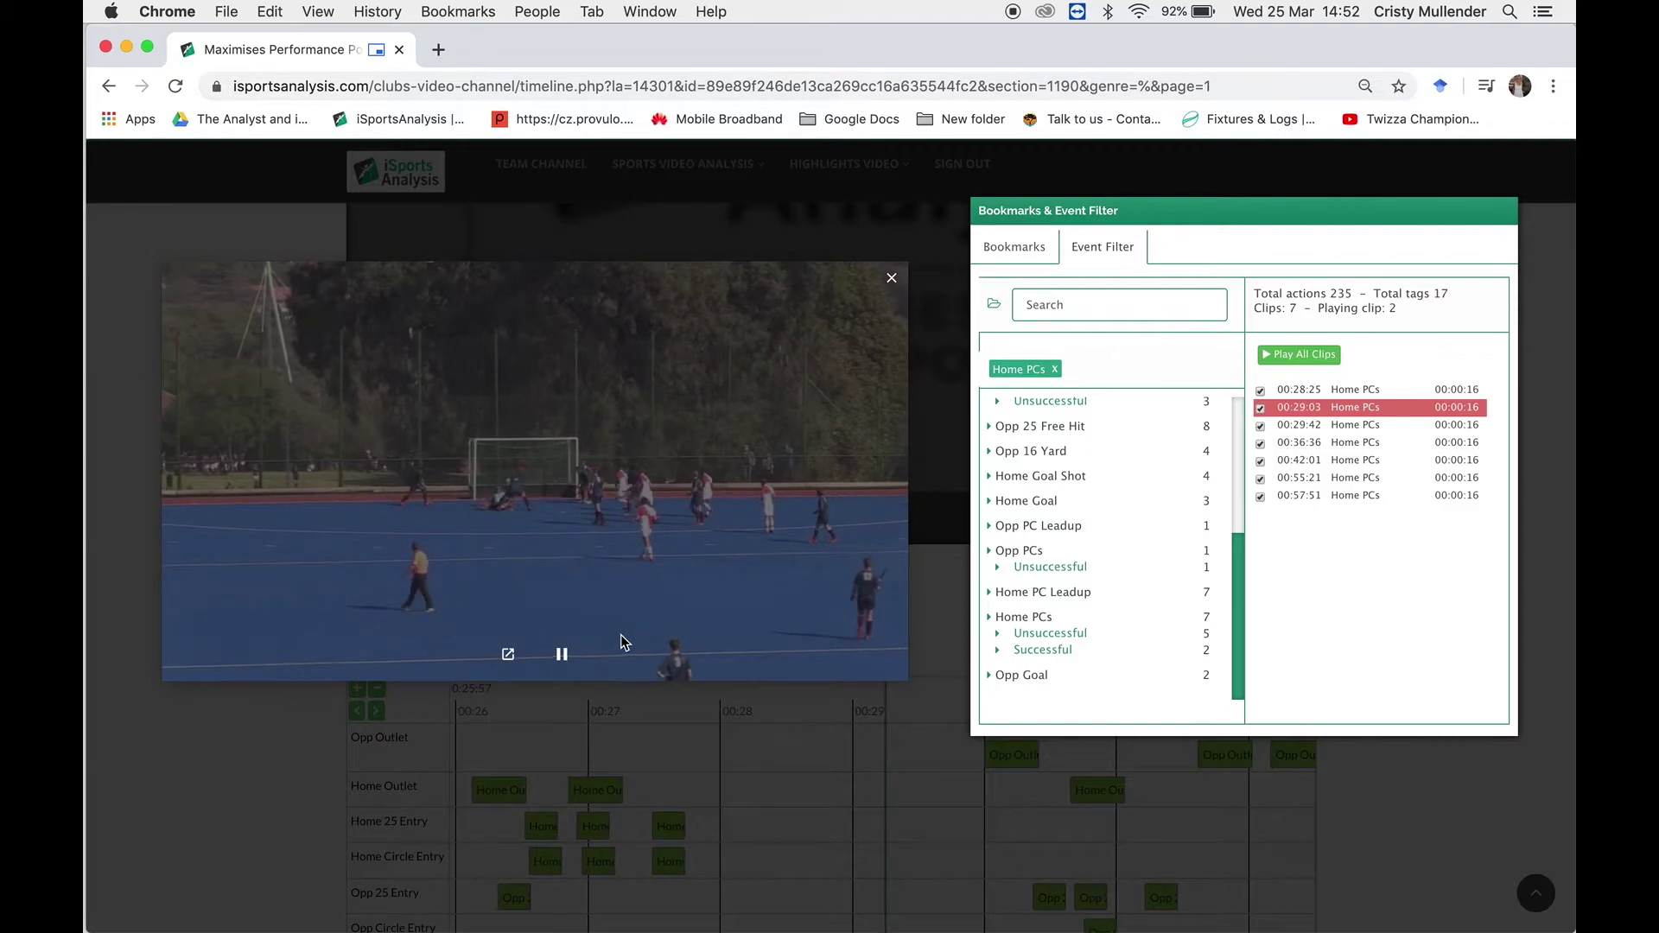
{"action": "left_click", "coordinate": [563, 656]}
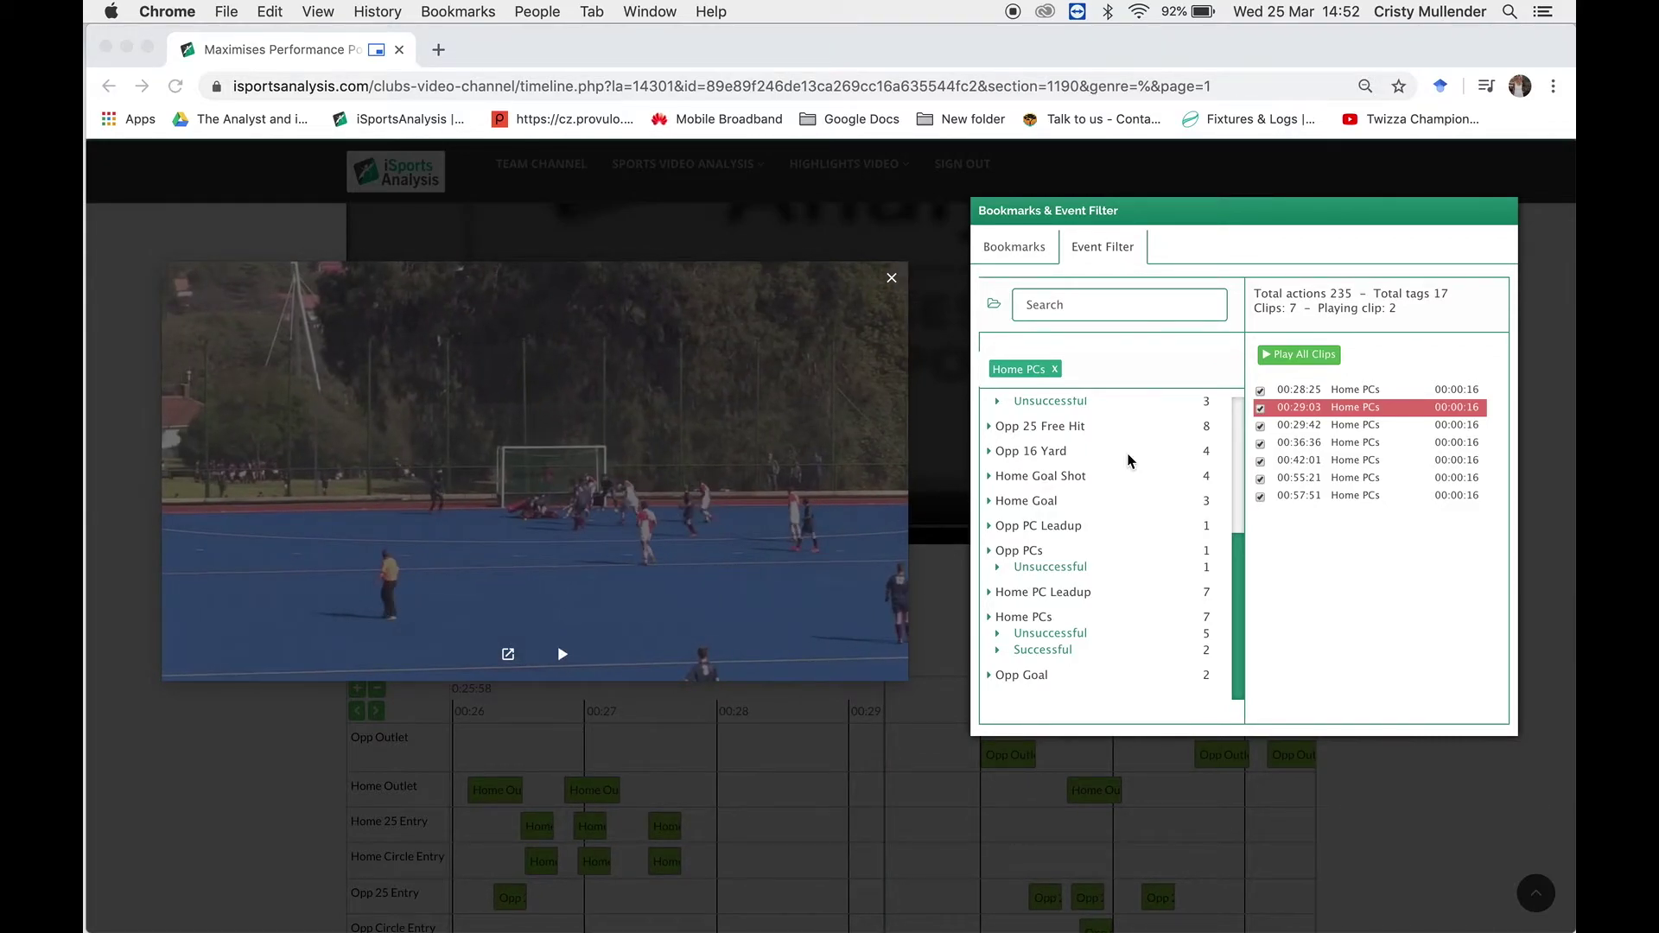
{"action": "left_click", "coordinate": [1261, 412]}
{"action": "left_click", "coordinate": [1260, 410]}
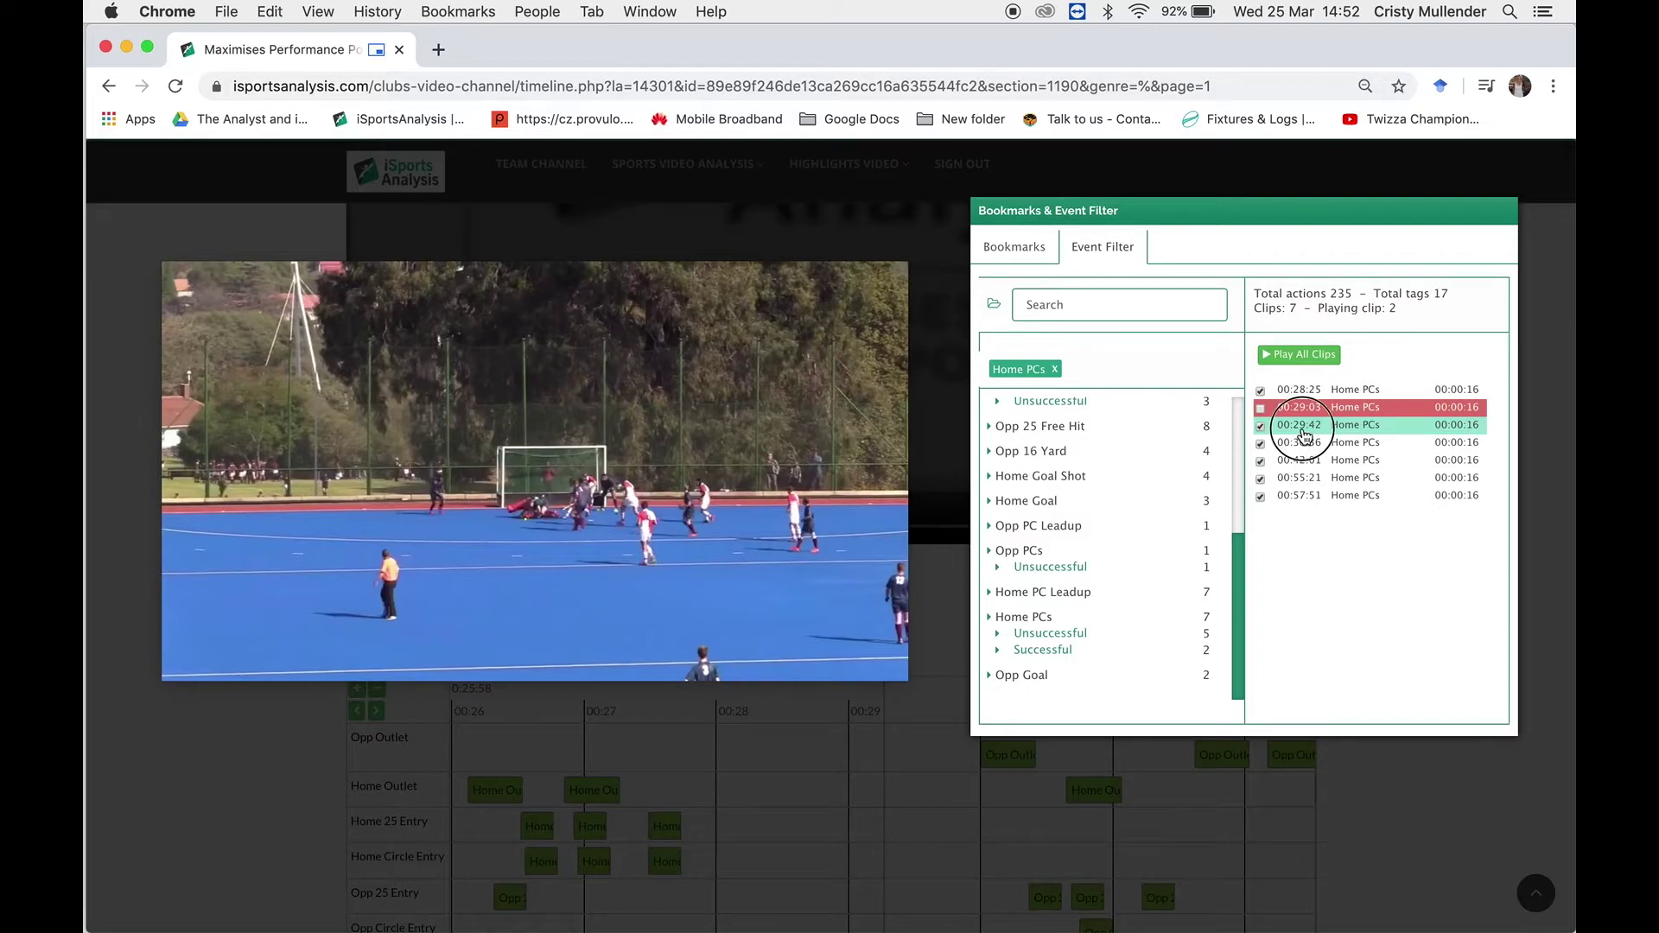
Play all ticked clips and untick the 00:29:42 and 00:42:01 clips.
{"action": "left_click", "coordinate": [1305, 356]}
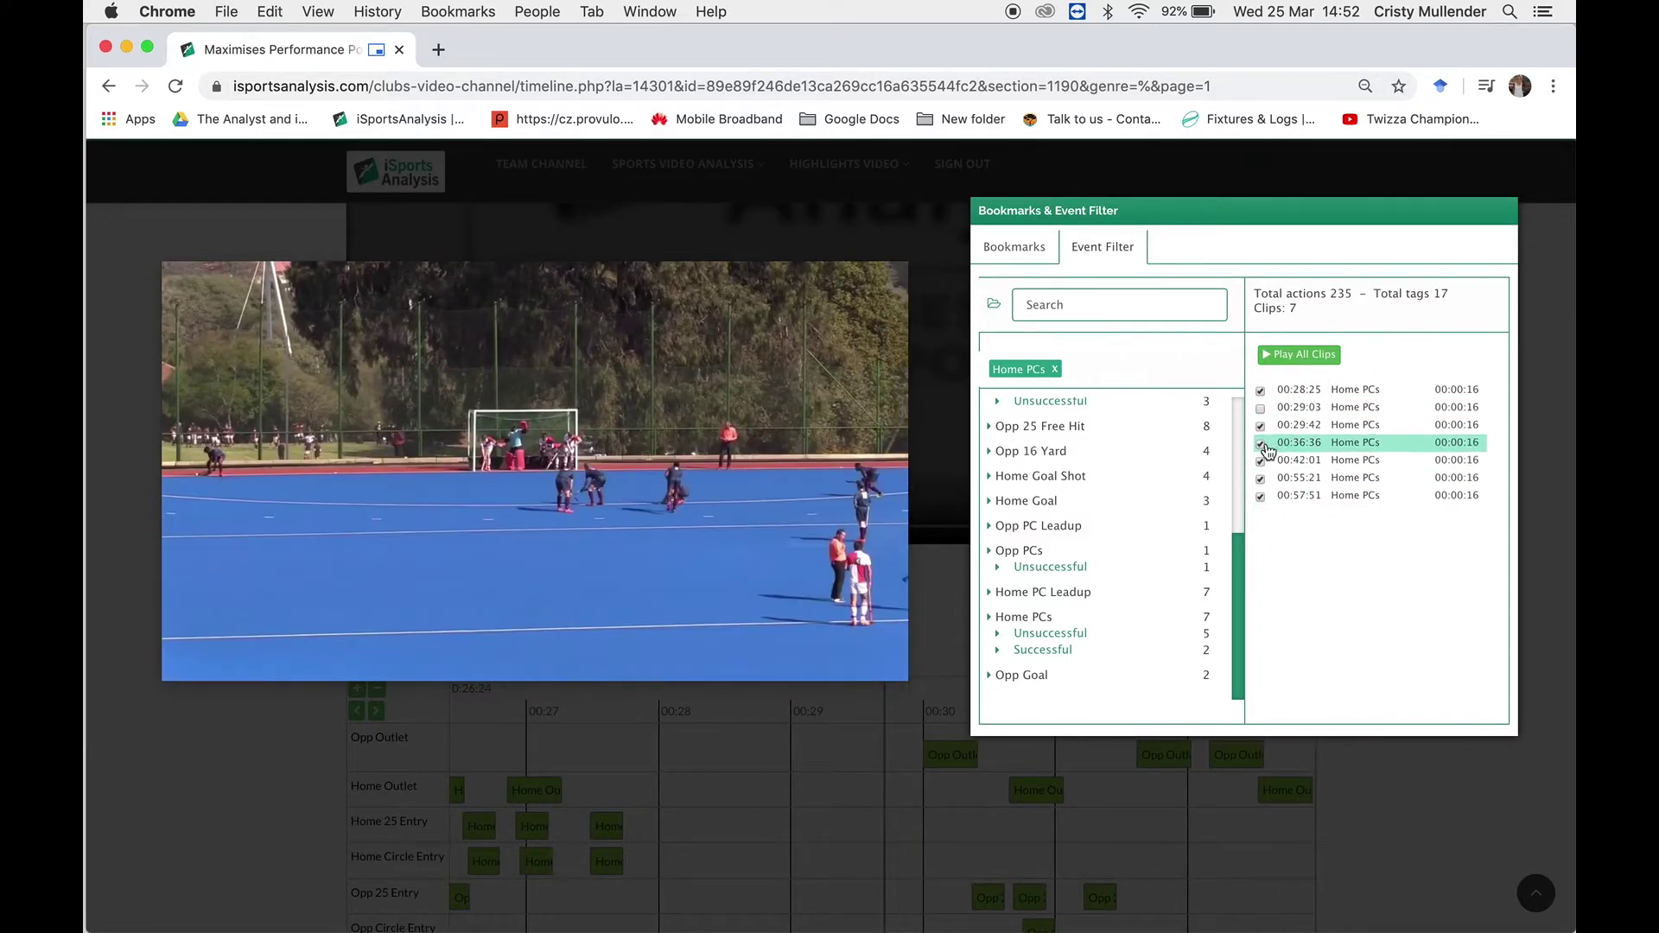
{"action": "left_click", "coordinate": [1260, 425]}
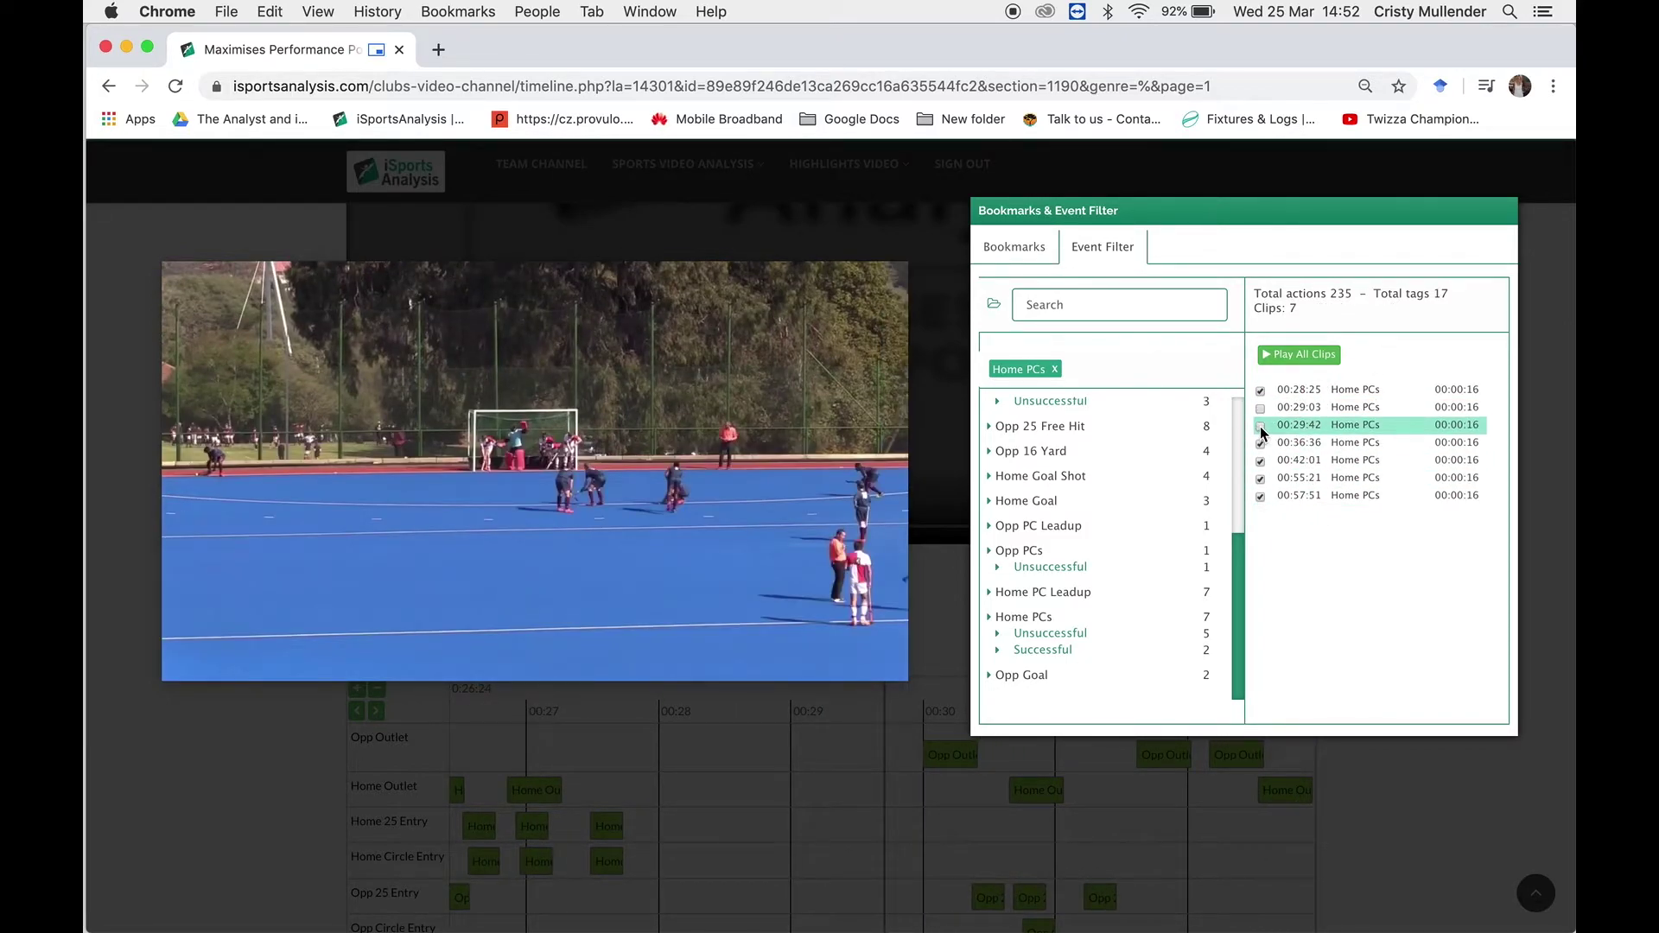
{"action": "left_click", "coordinate": [1261, 460]}
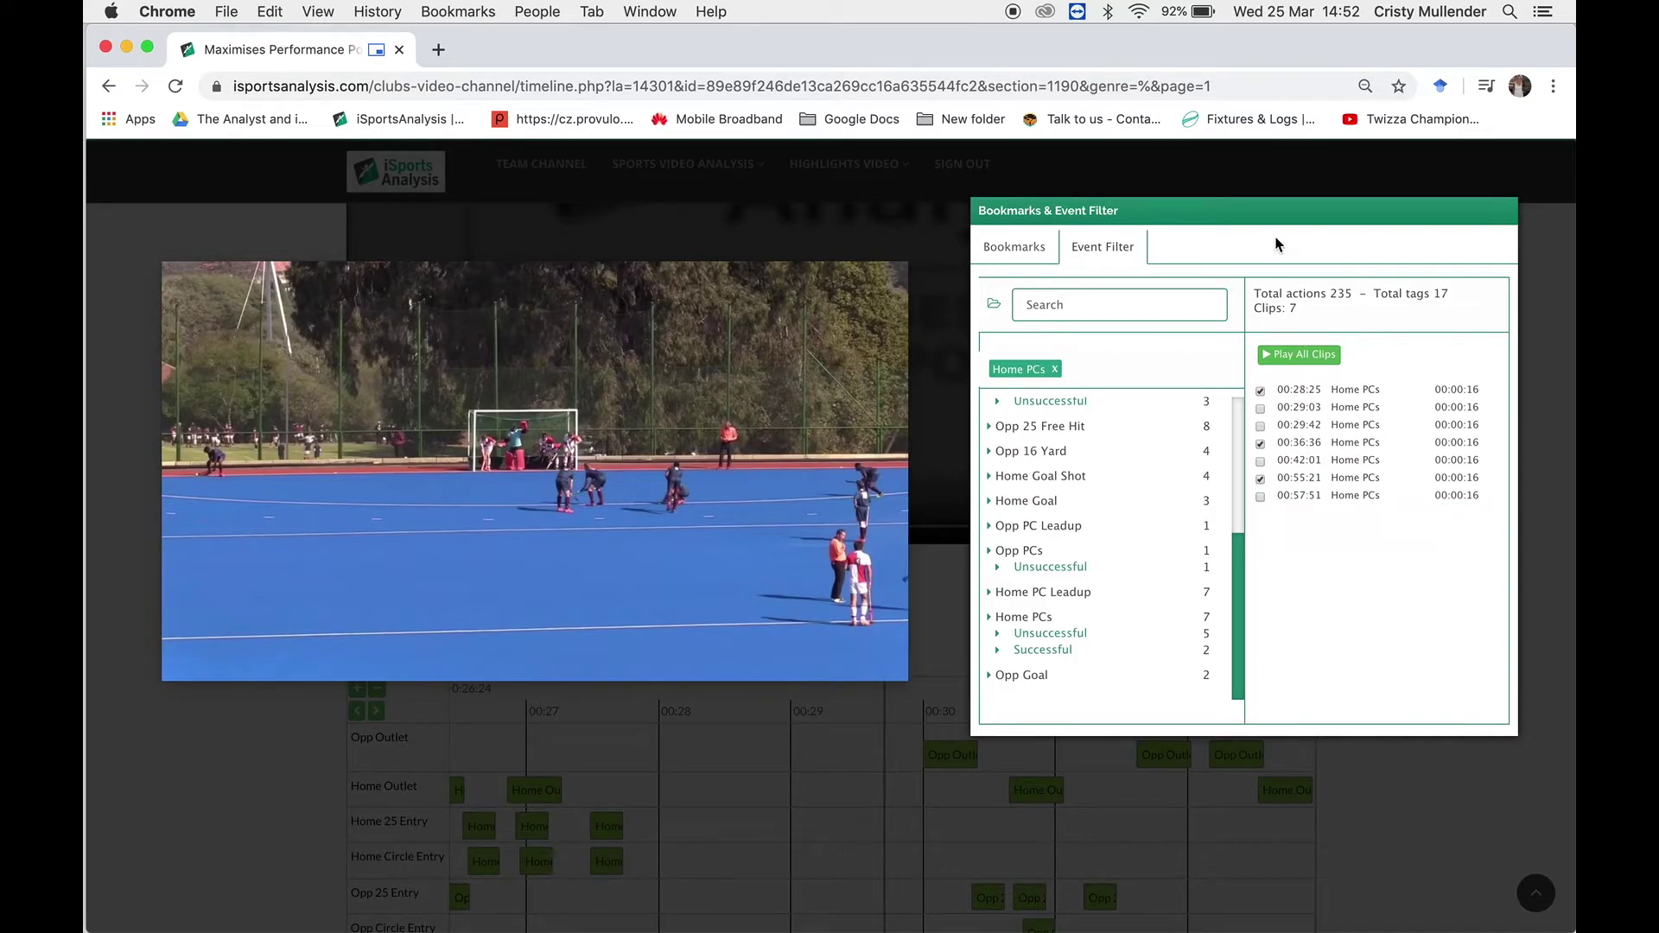
{"action": "left_click", "coordinate": [1017, 250]}
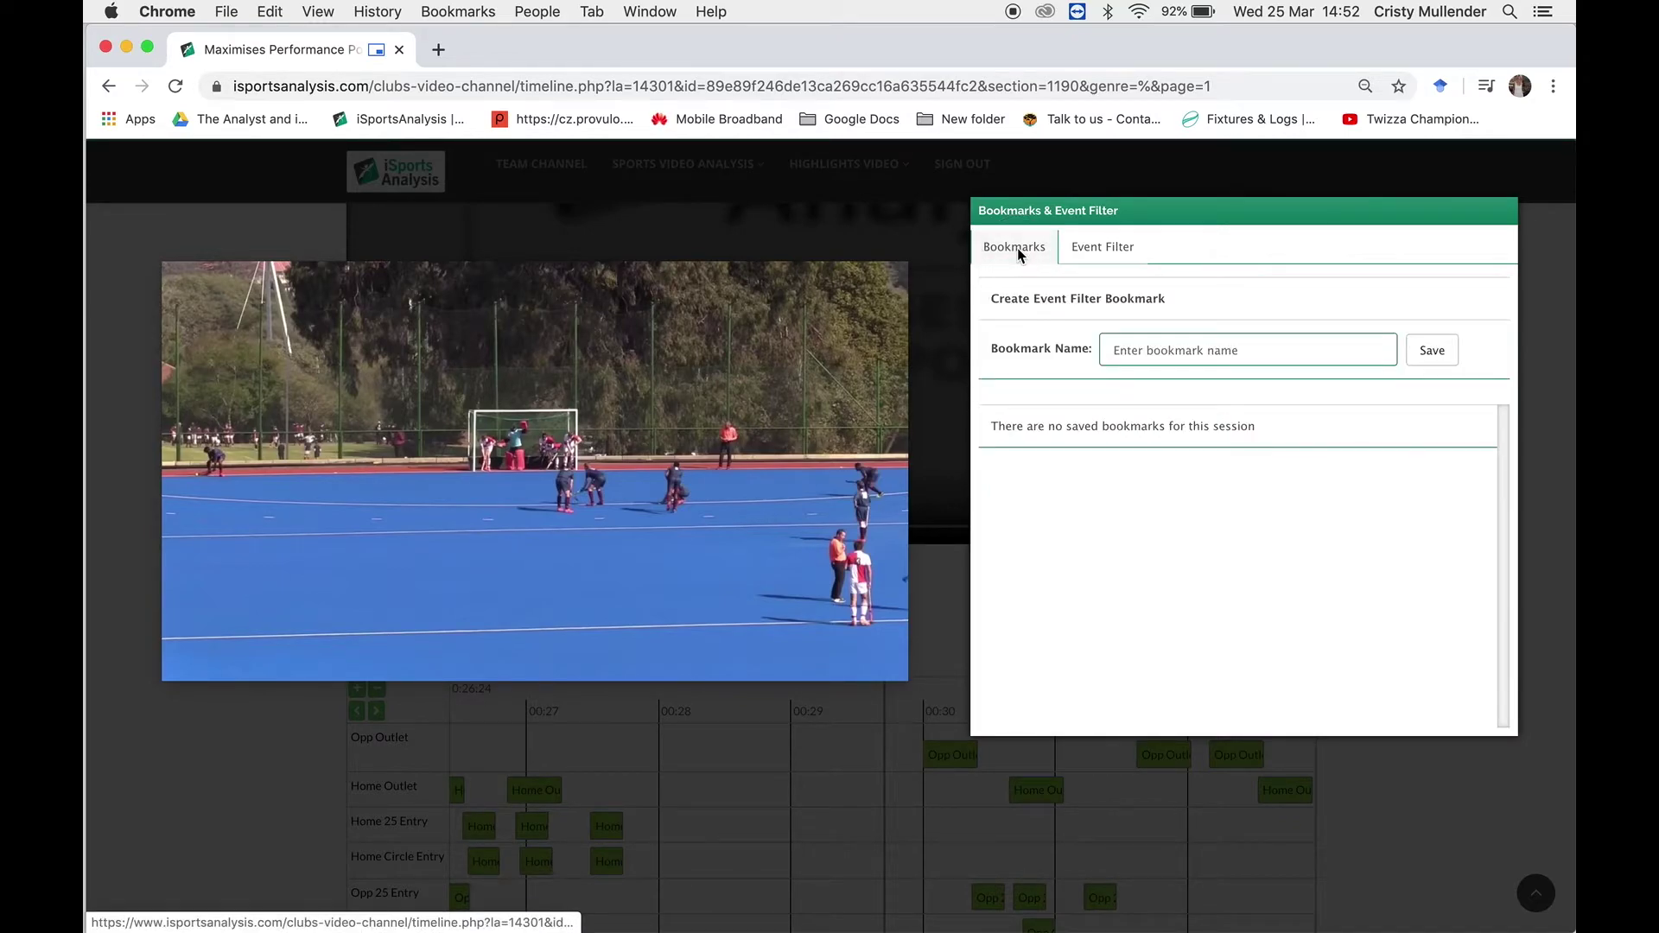
Save bookmark 'PC Attack Positives', switch it from Shared to Private, and show its clips.
{"action": "left_click", "coordinate": [1135, 347]}
{"action": "type", "text": "PC Attack Positives"}
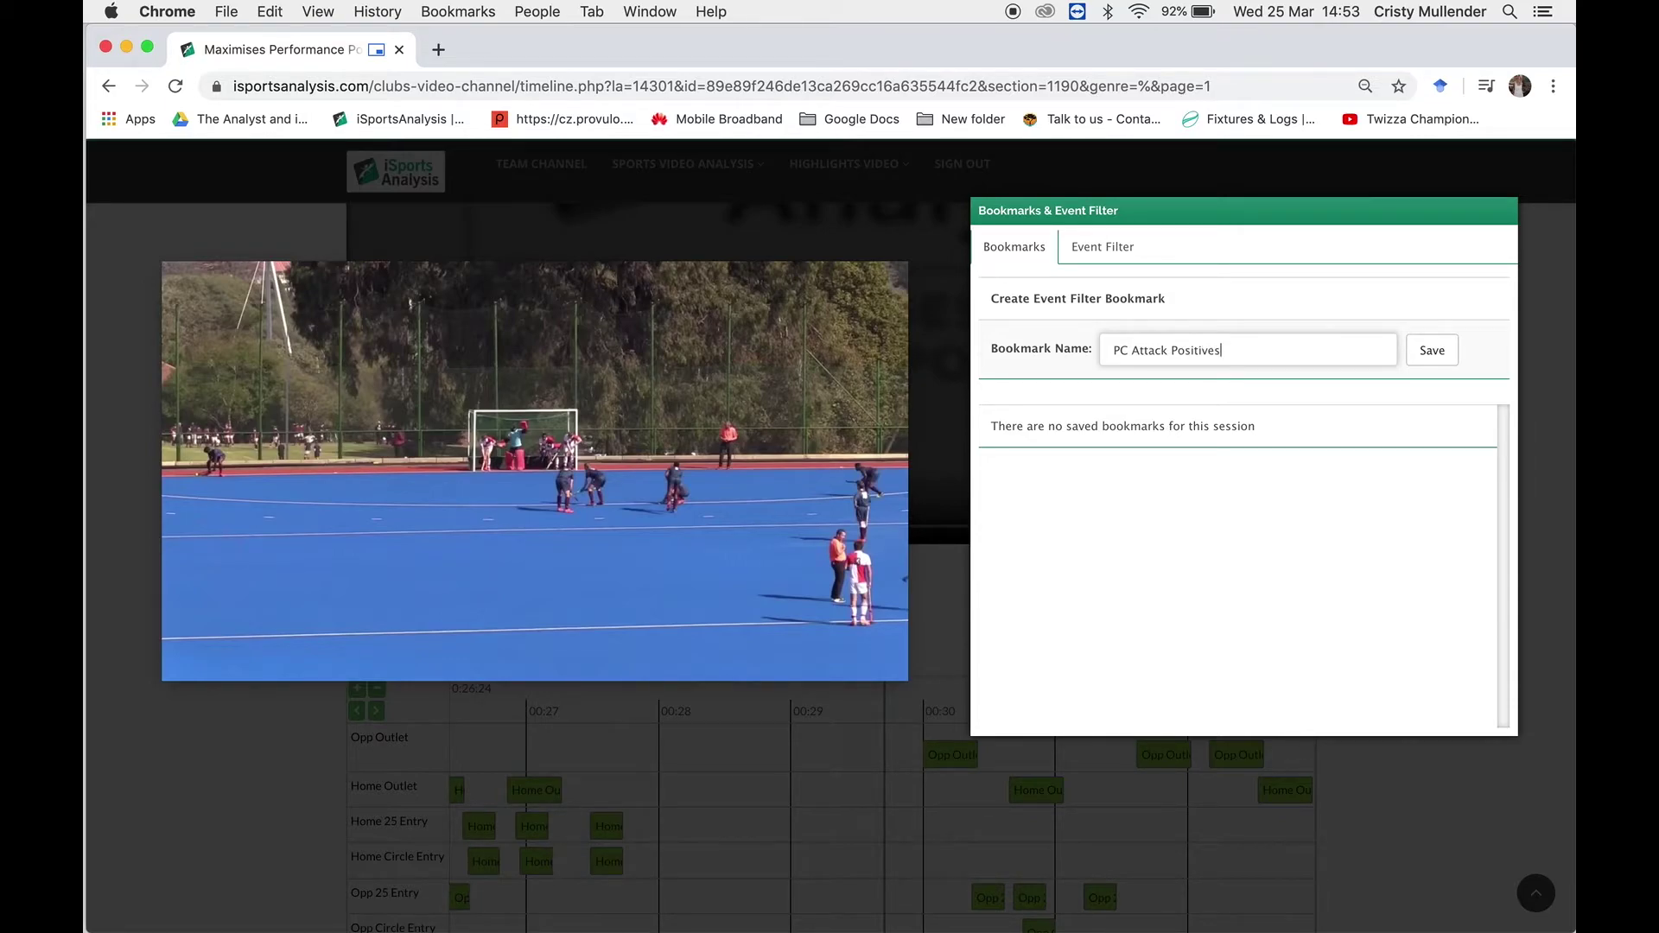
{"action": "left_click", "coordinate": [1432, 355]}
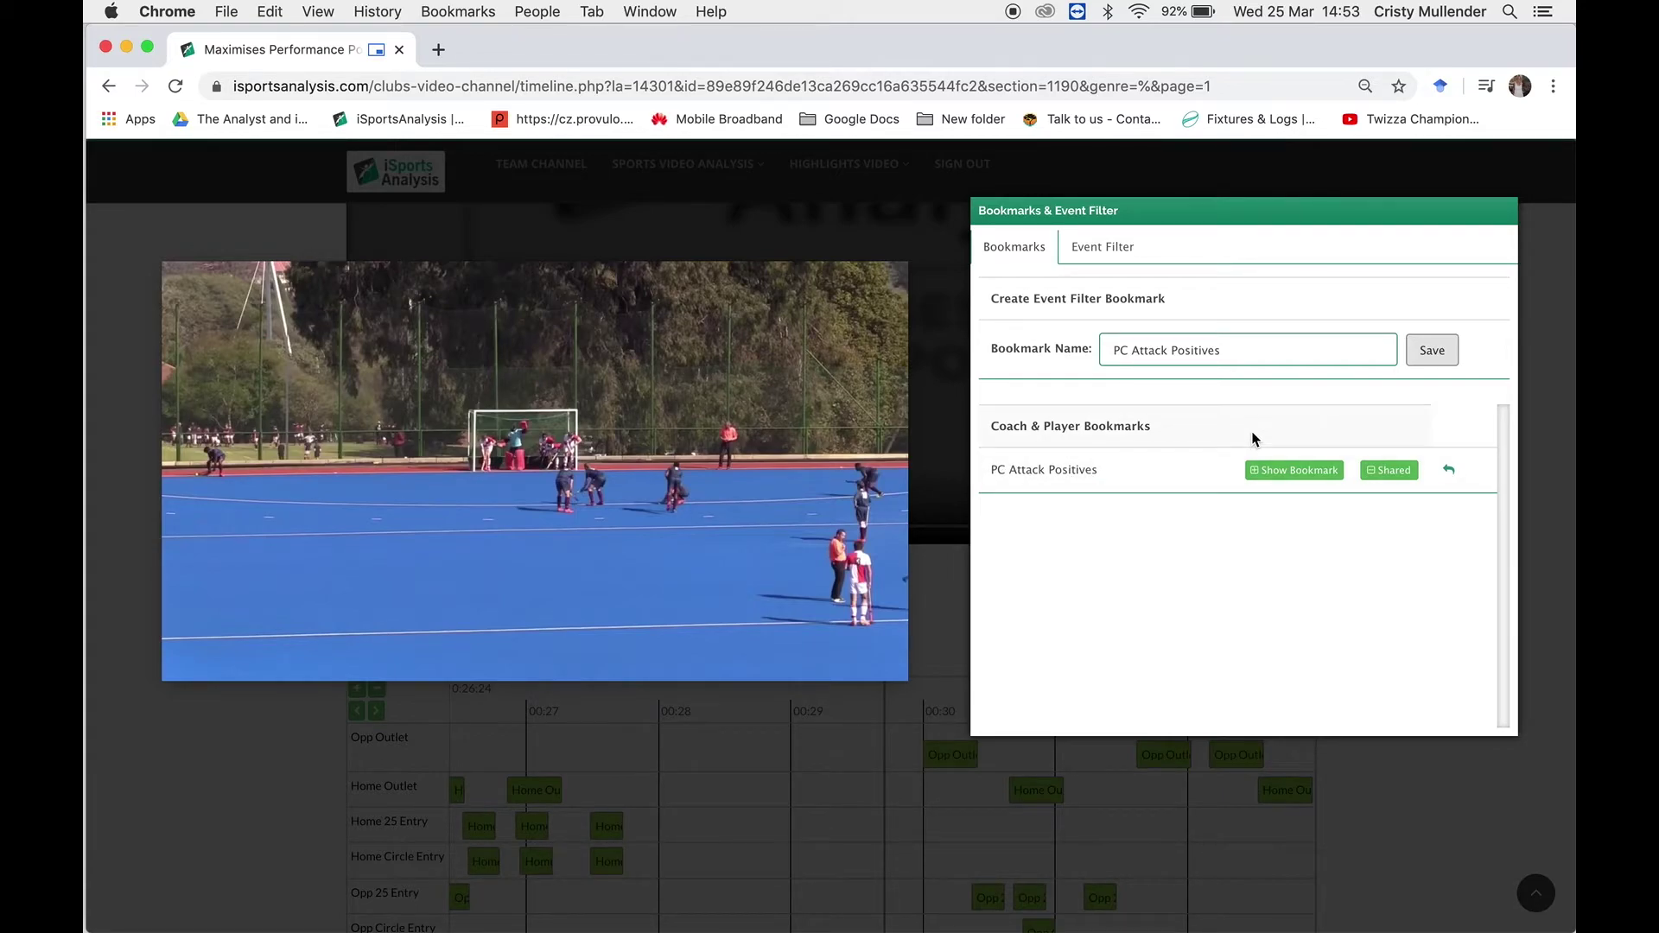
{"action": "left_click", "coordinate": [1398, 475]}
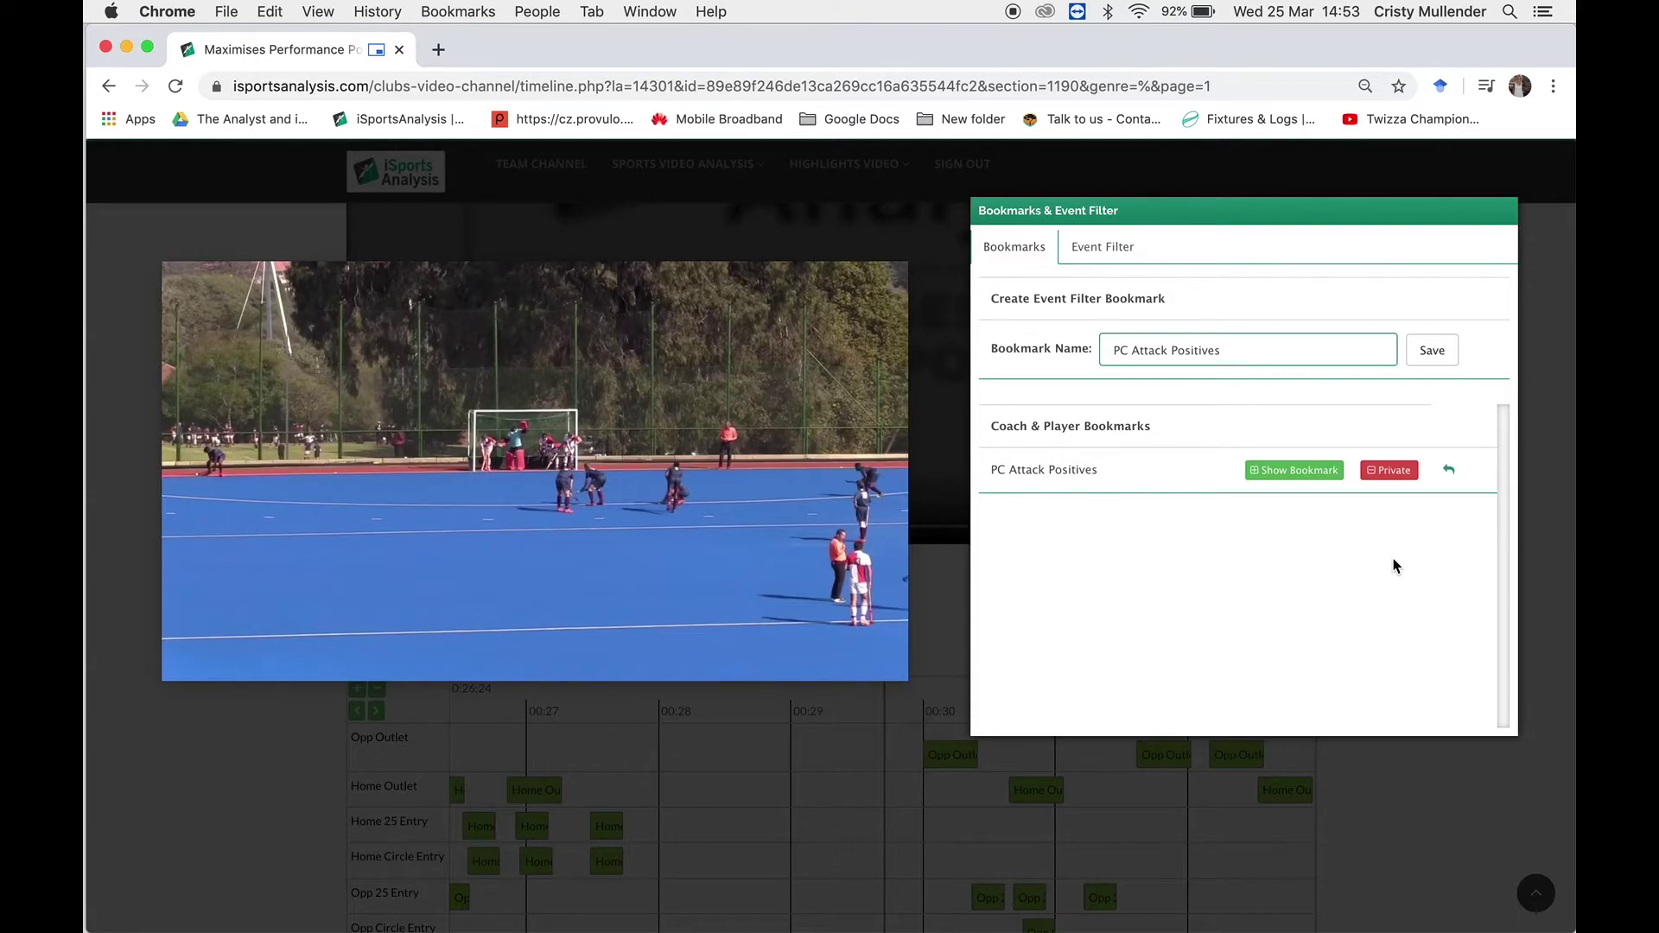
{"action": "left_click", "coordinate": [1286, 474]}
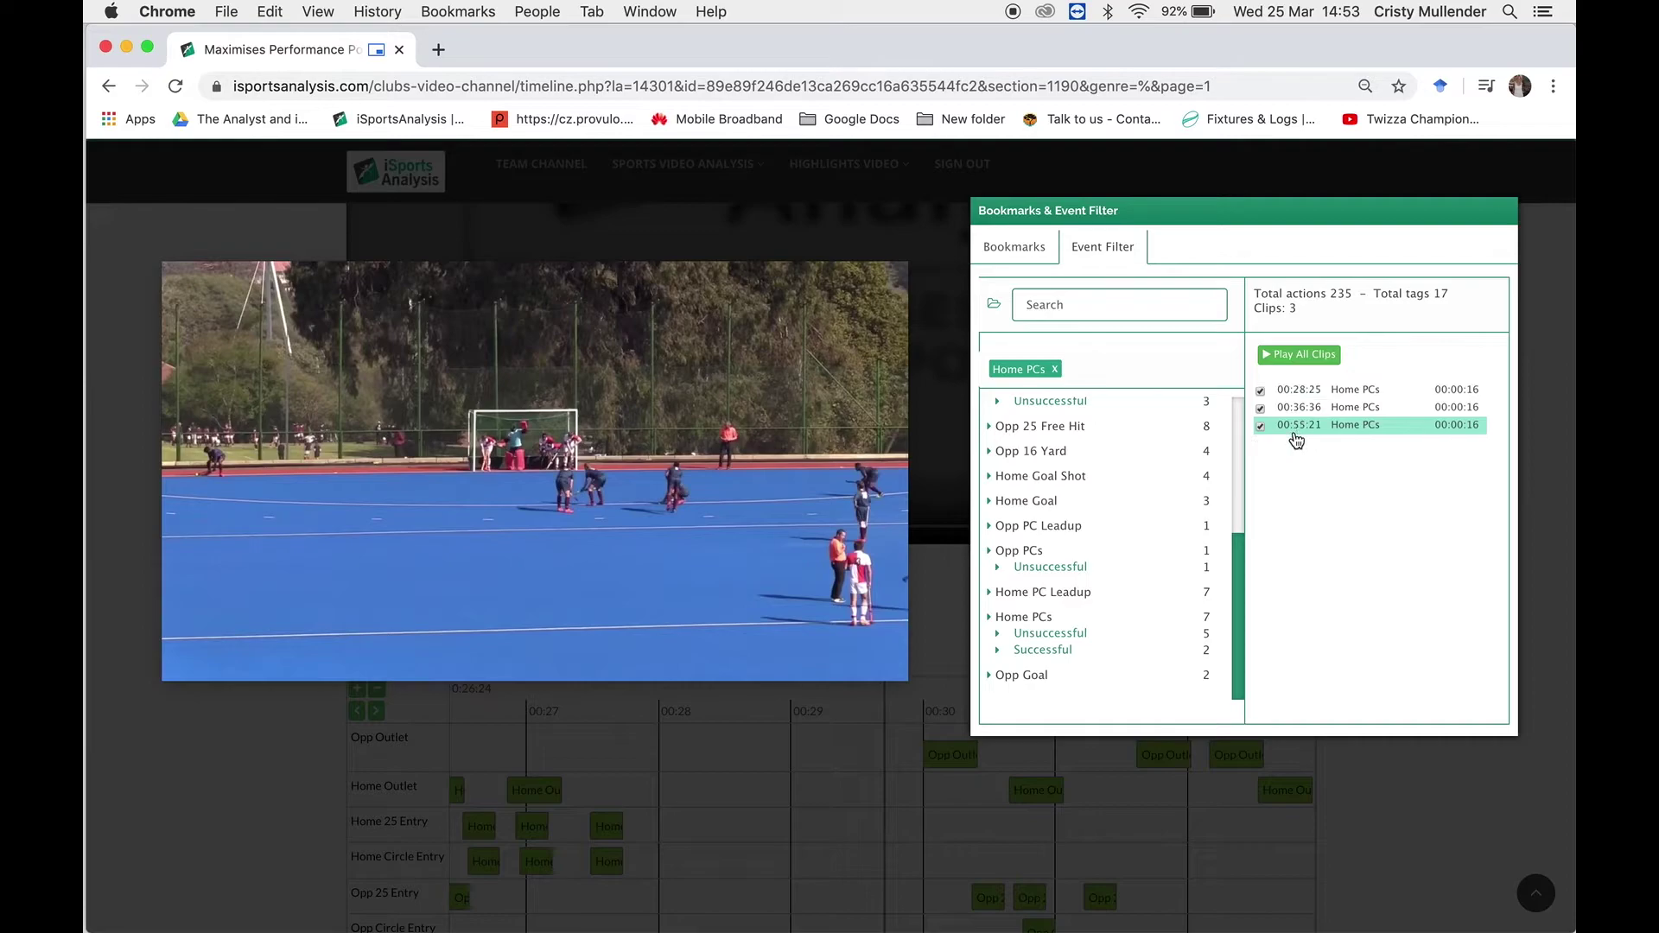
Email the bookmark as highlights titled 'Positive PC Attack' with a blank message.
{"action": "left_click", "coordinate": [1029, 257]}
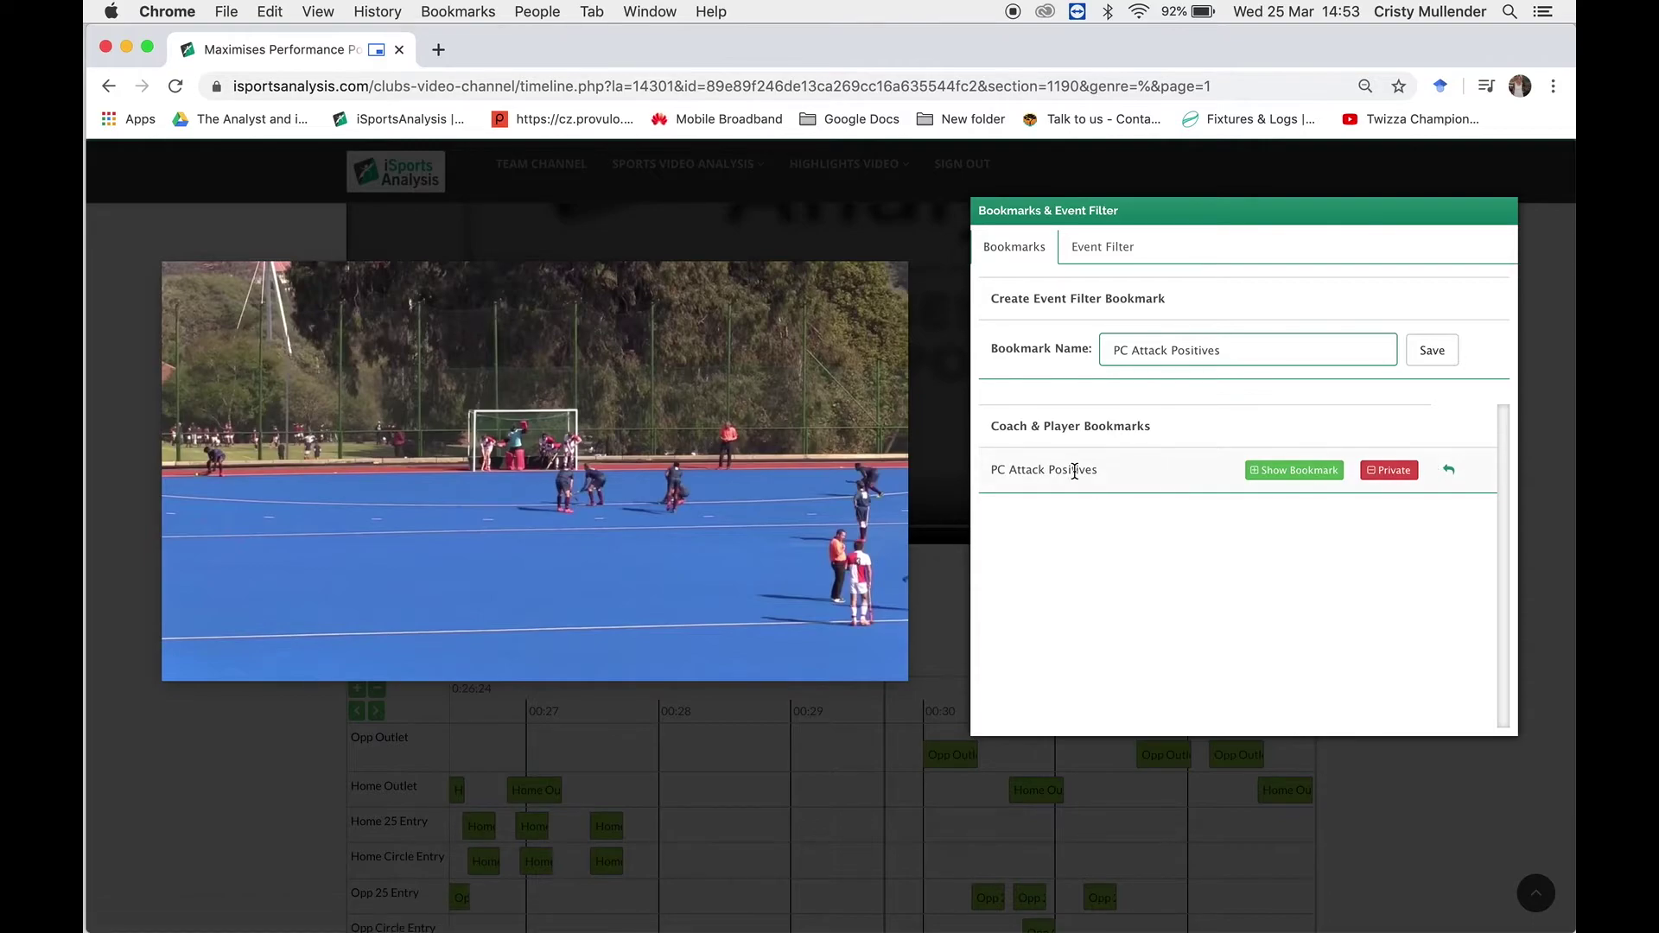
{"action": "left_click", "coordinate": [1449, 475]}
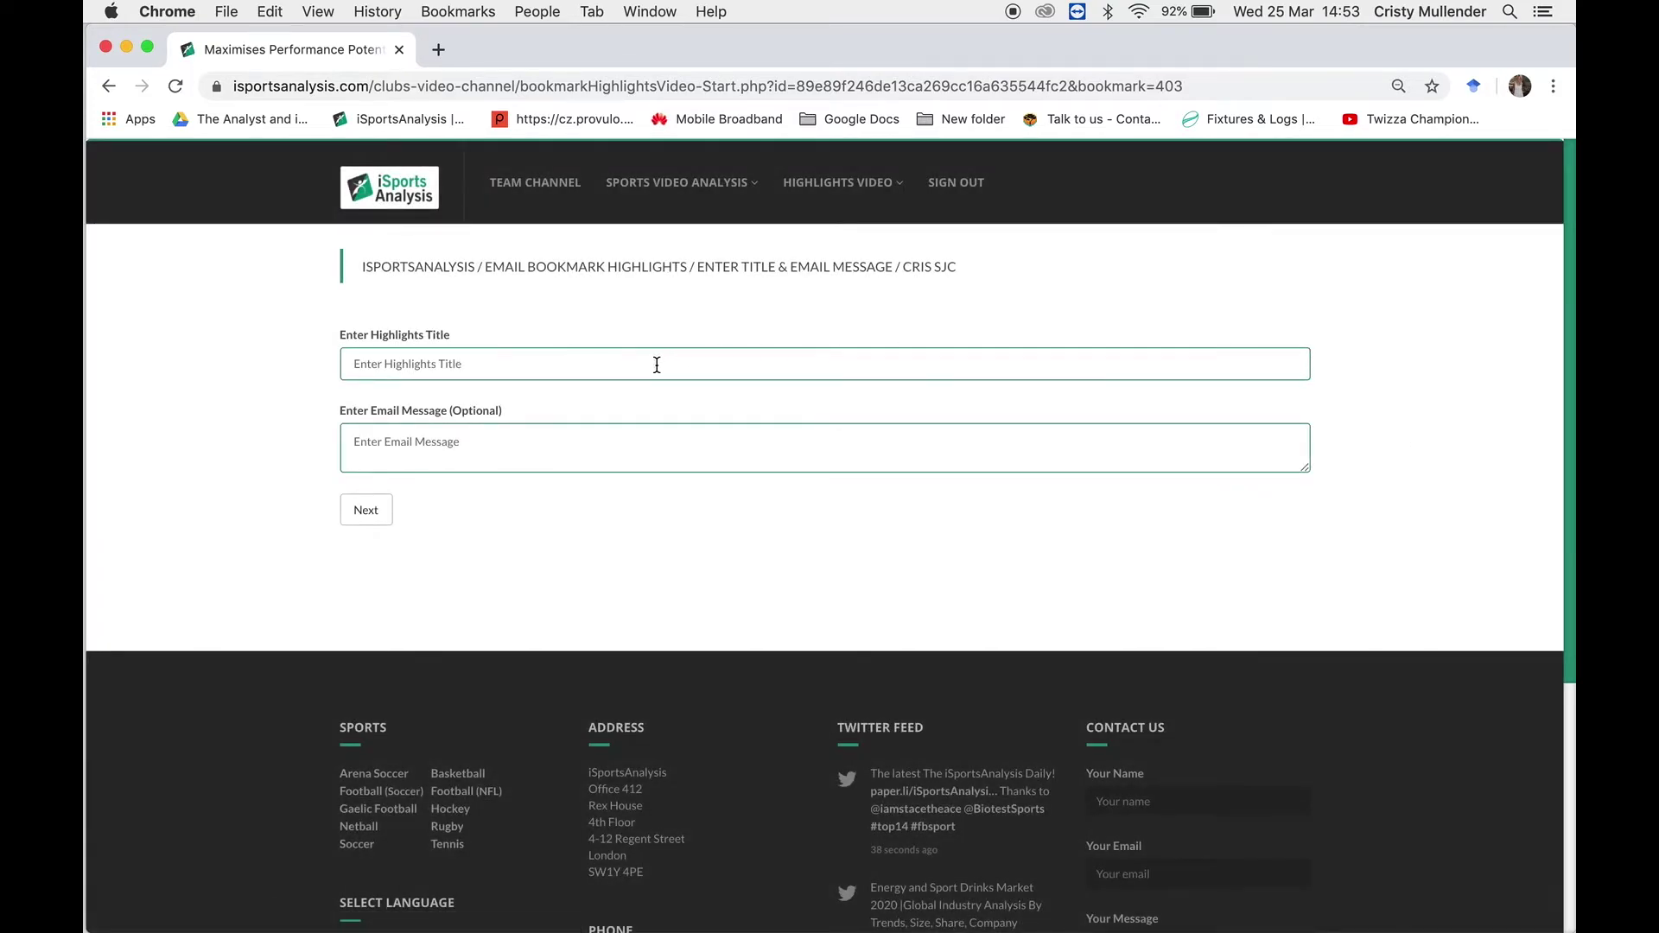
{"action": "left_click", "coordinate": [657, 364]}
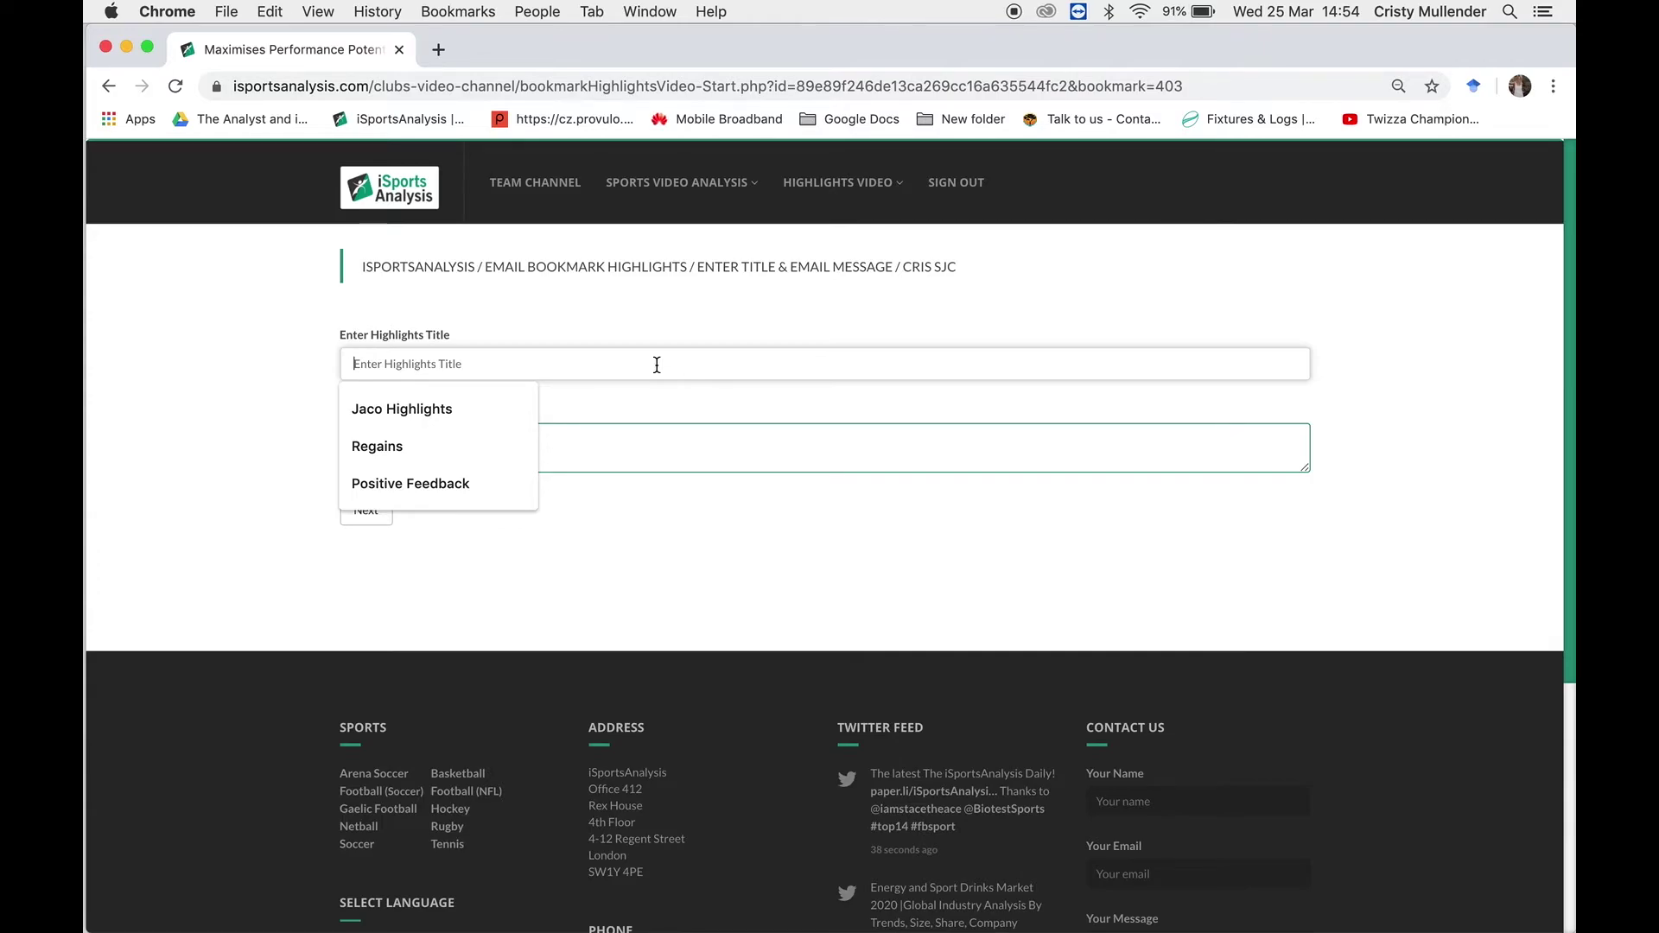
{"action": "type", "text": "PO"}
{"action": "key", "text": "BackSpace"}
{"action": "type", "text": "o"}
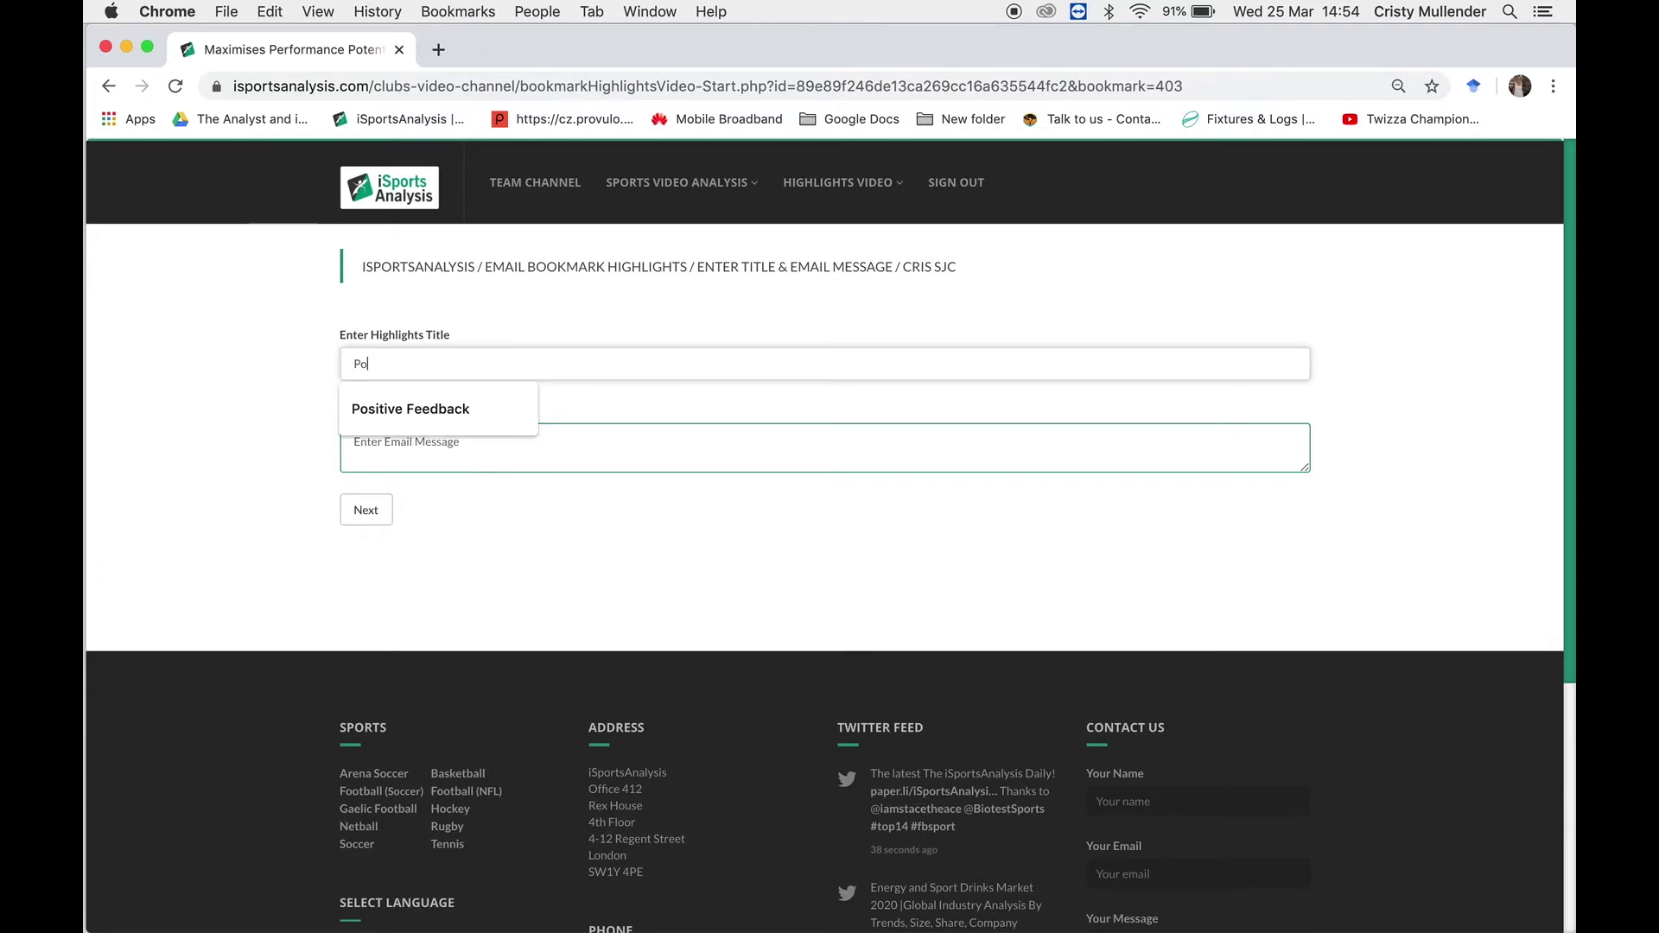
{"action": "type", "text": "sitive PC Attack"}
{"action": "left_click", "coordinate": [592, 446]}
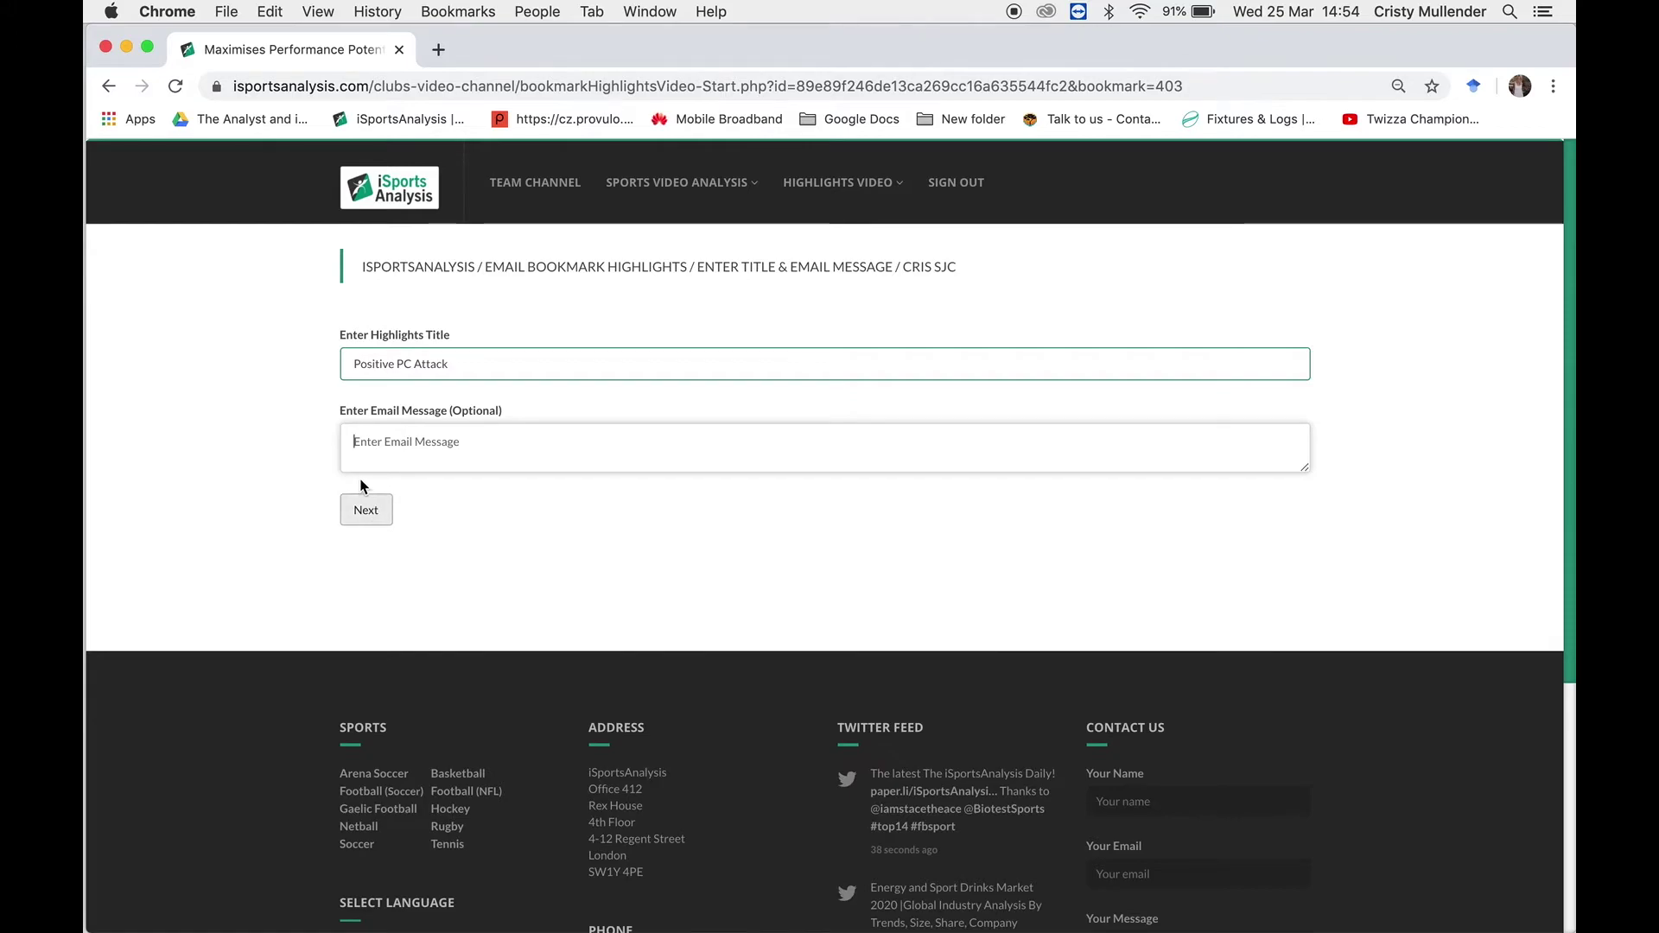
{"action": "left_click", "coordinate": [370, 508]}
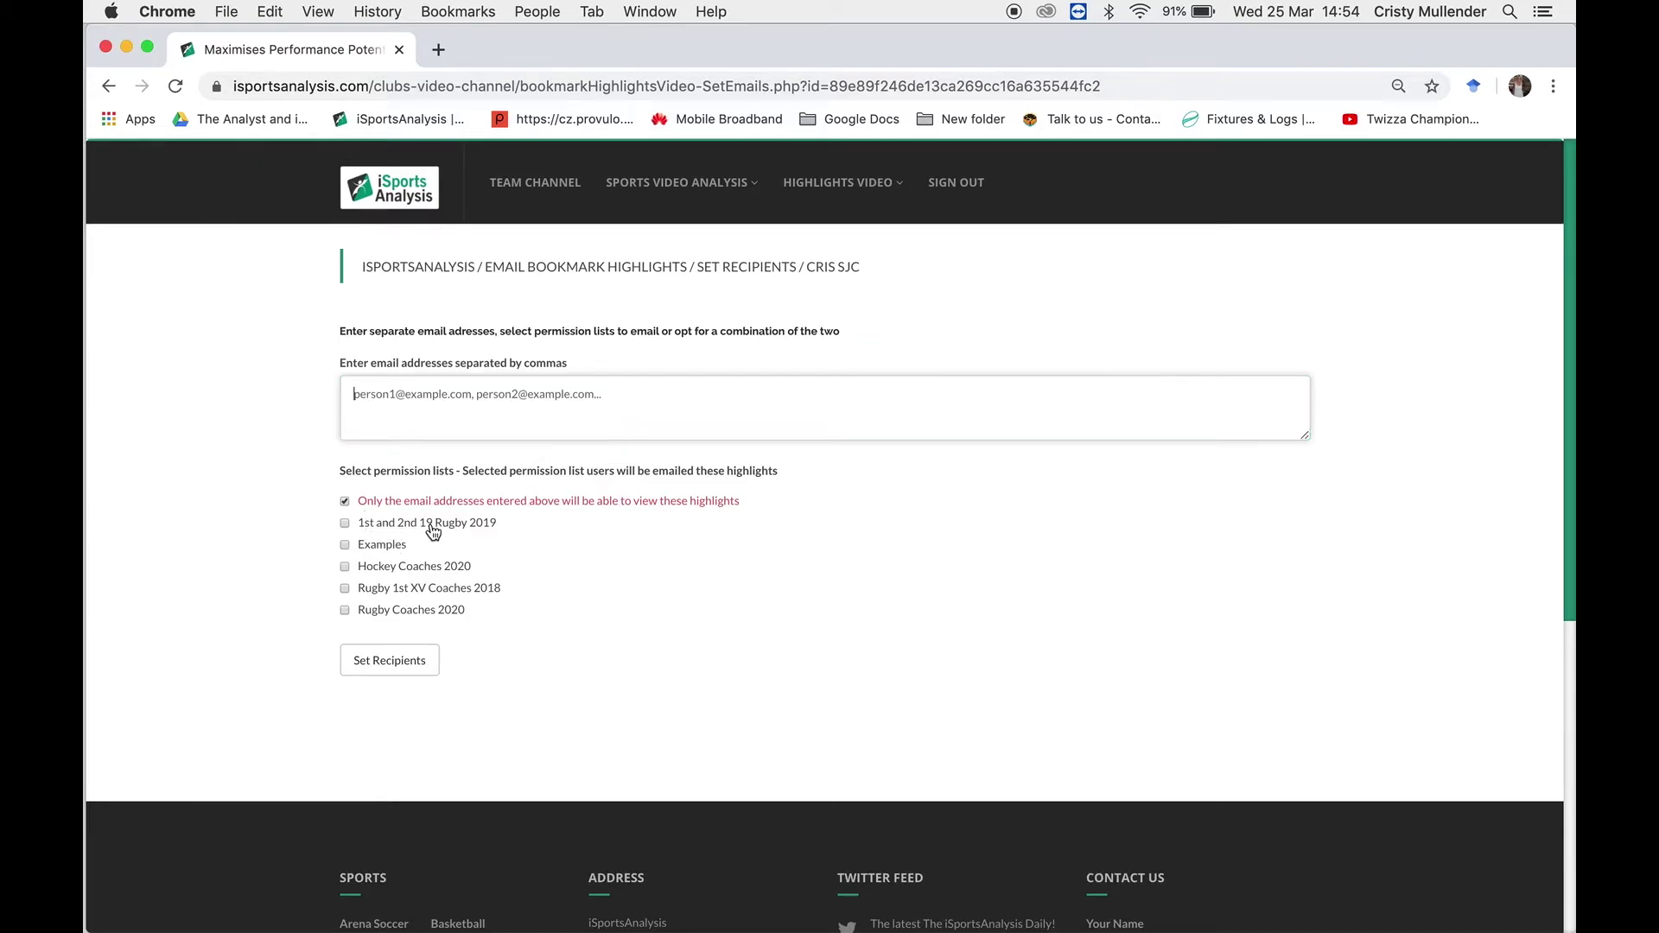
Enter the recipient's e-mail address and set recipients to send the highlights.
{"action": "left_click", "coordinate": [379, 414]}
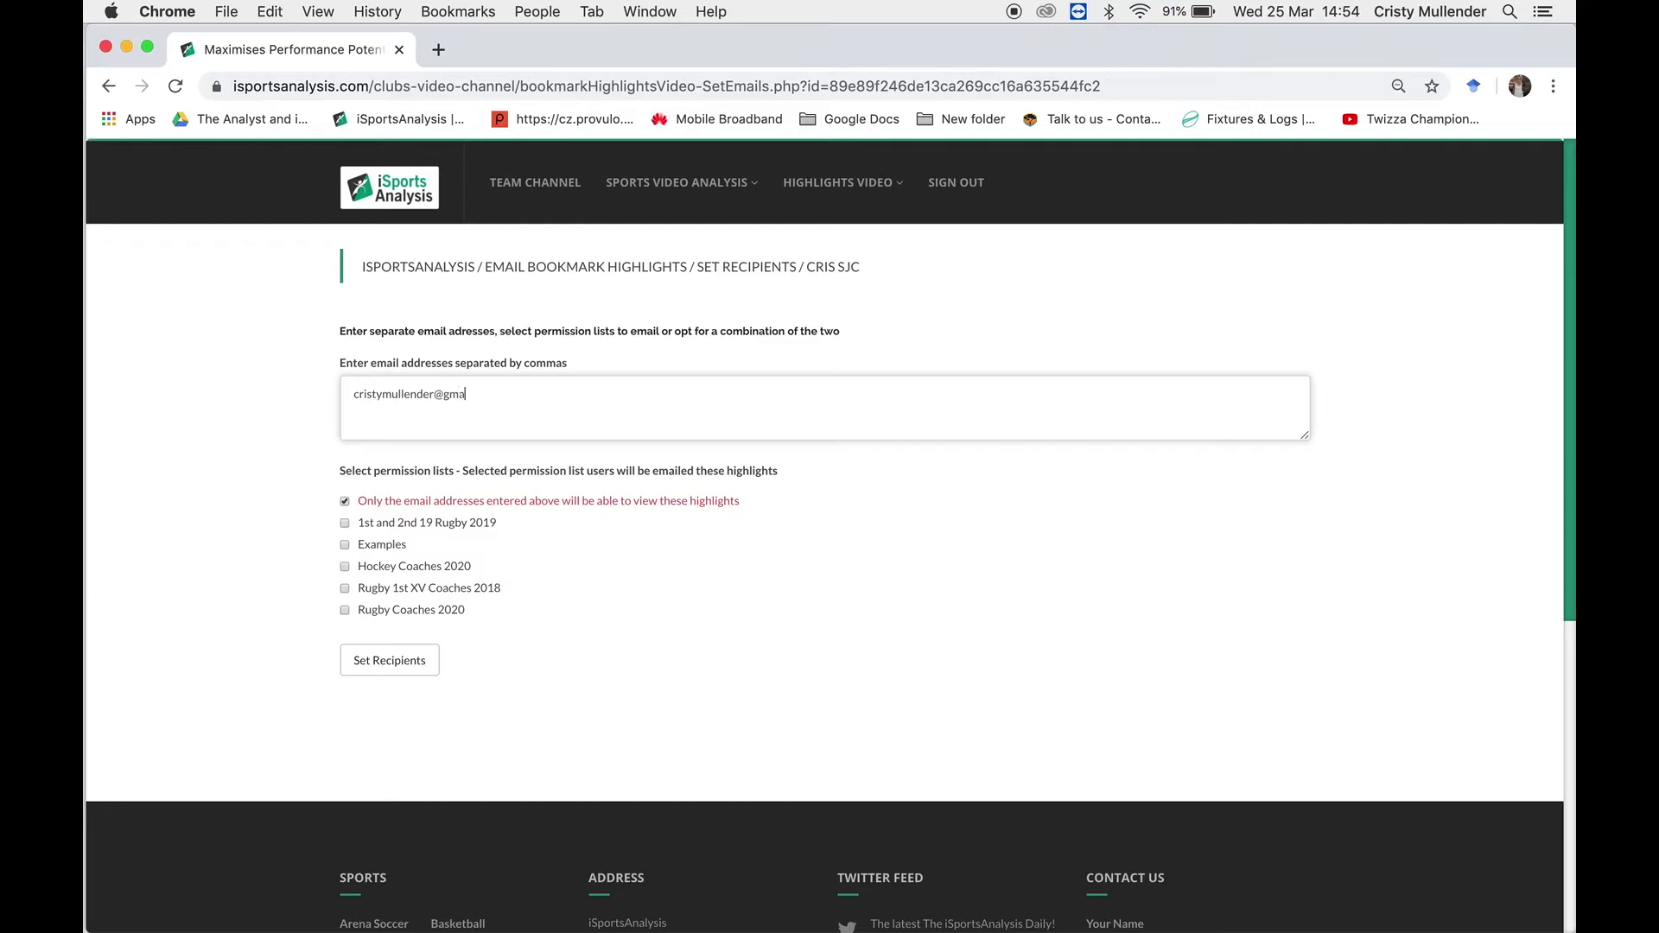
{"action": "left_click", "coordinate": [394, 670]}
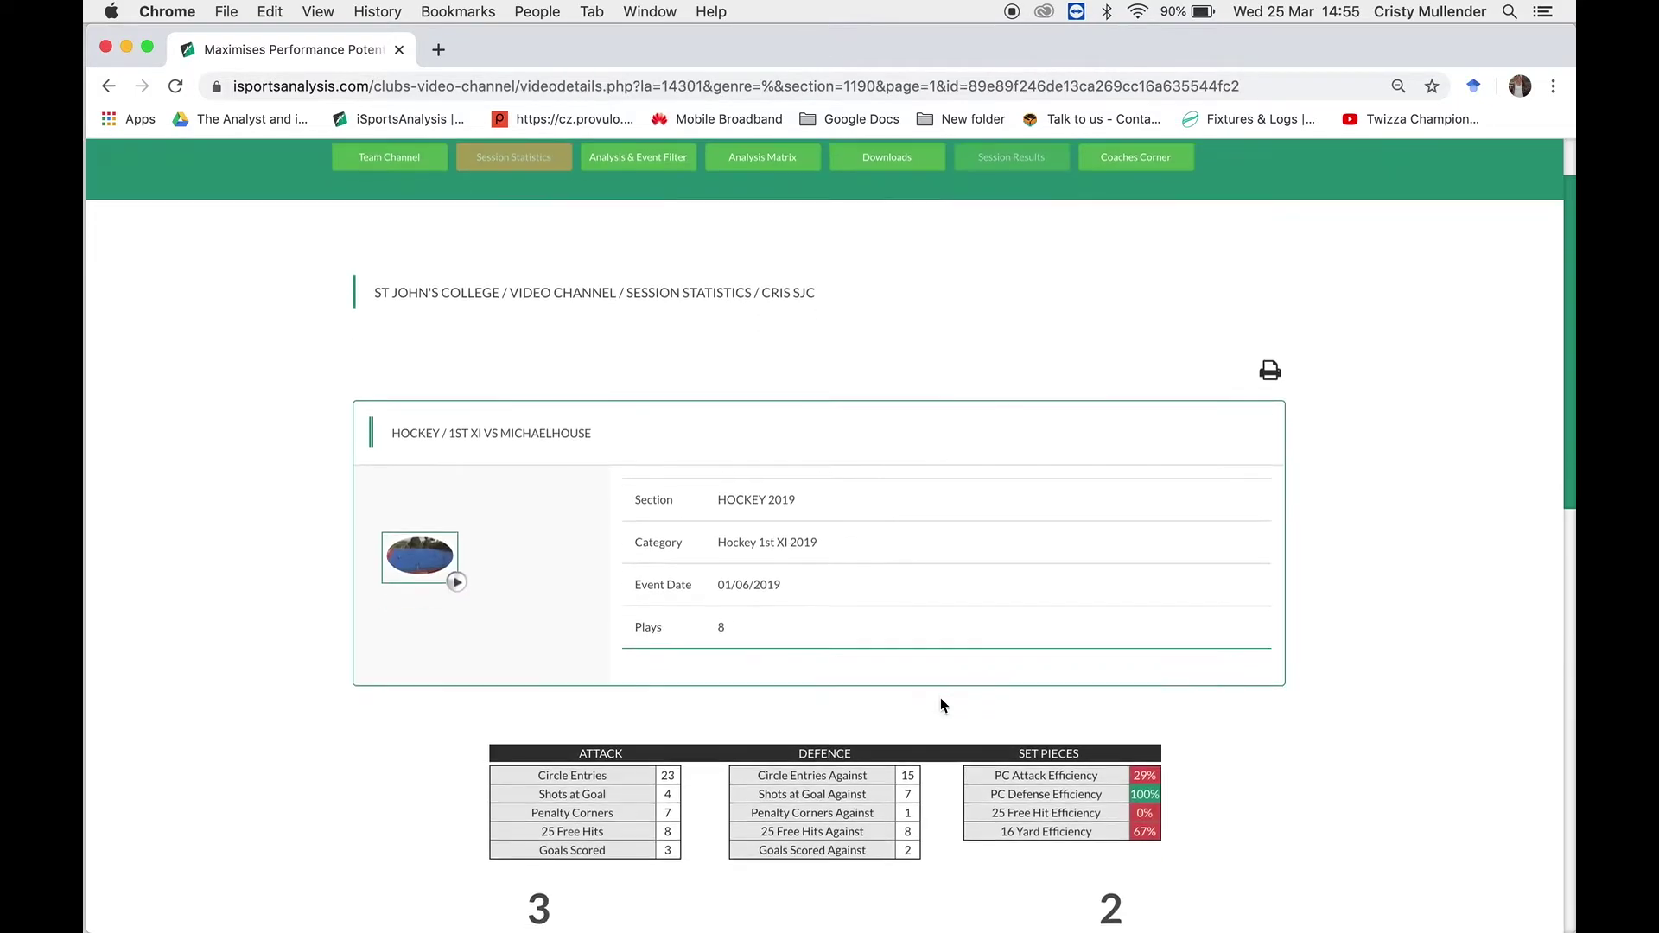
Open the match analysis, play and pause the video, then switch it to picture-in-picture.
{"action": "left_click", "coordinate": [637, 269]}
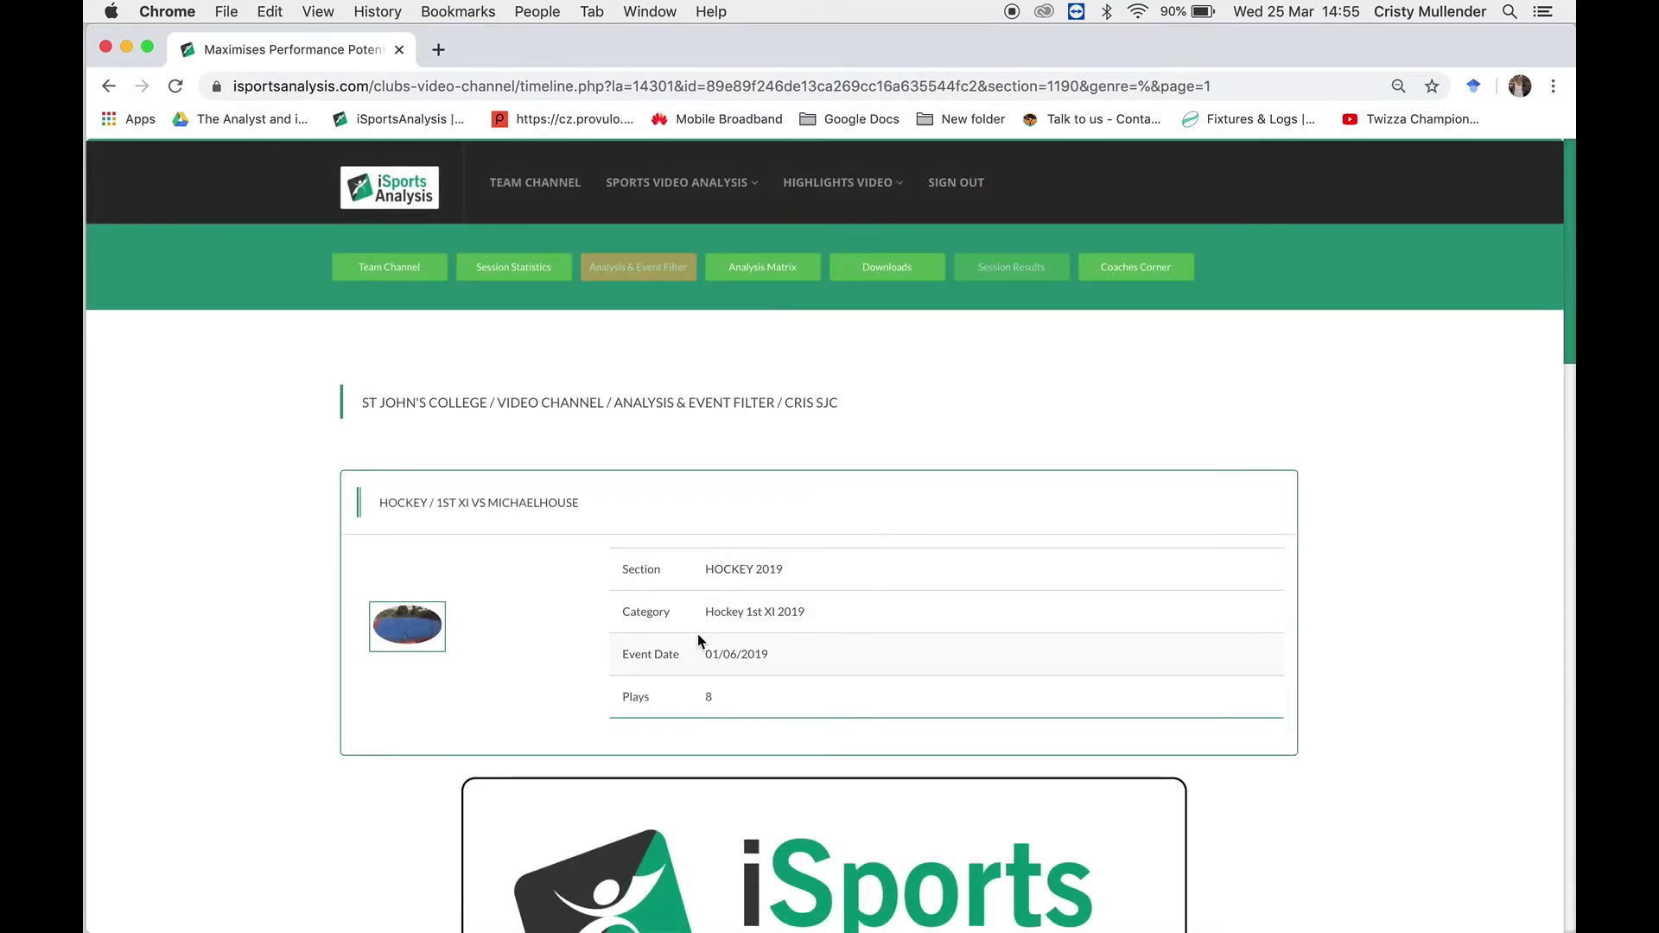
{"action": "left_click", "coordinate": [622, 581]}
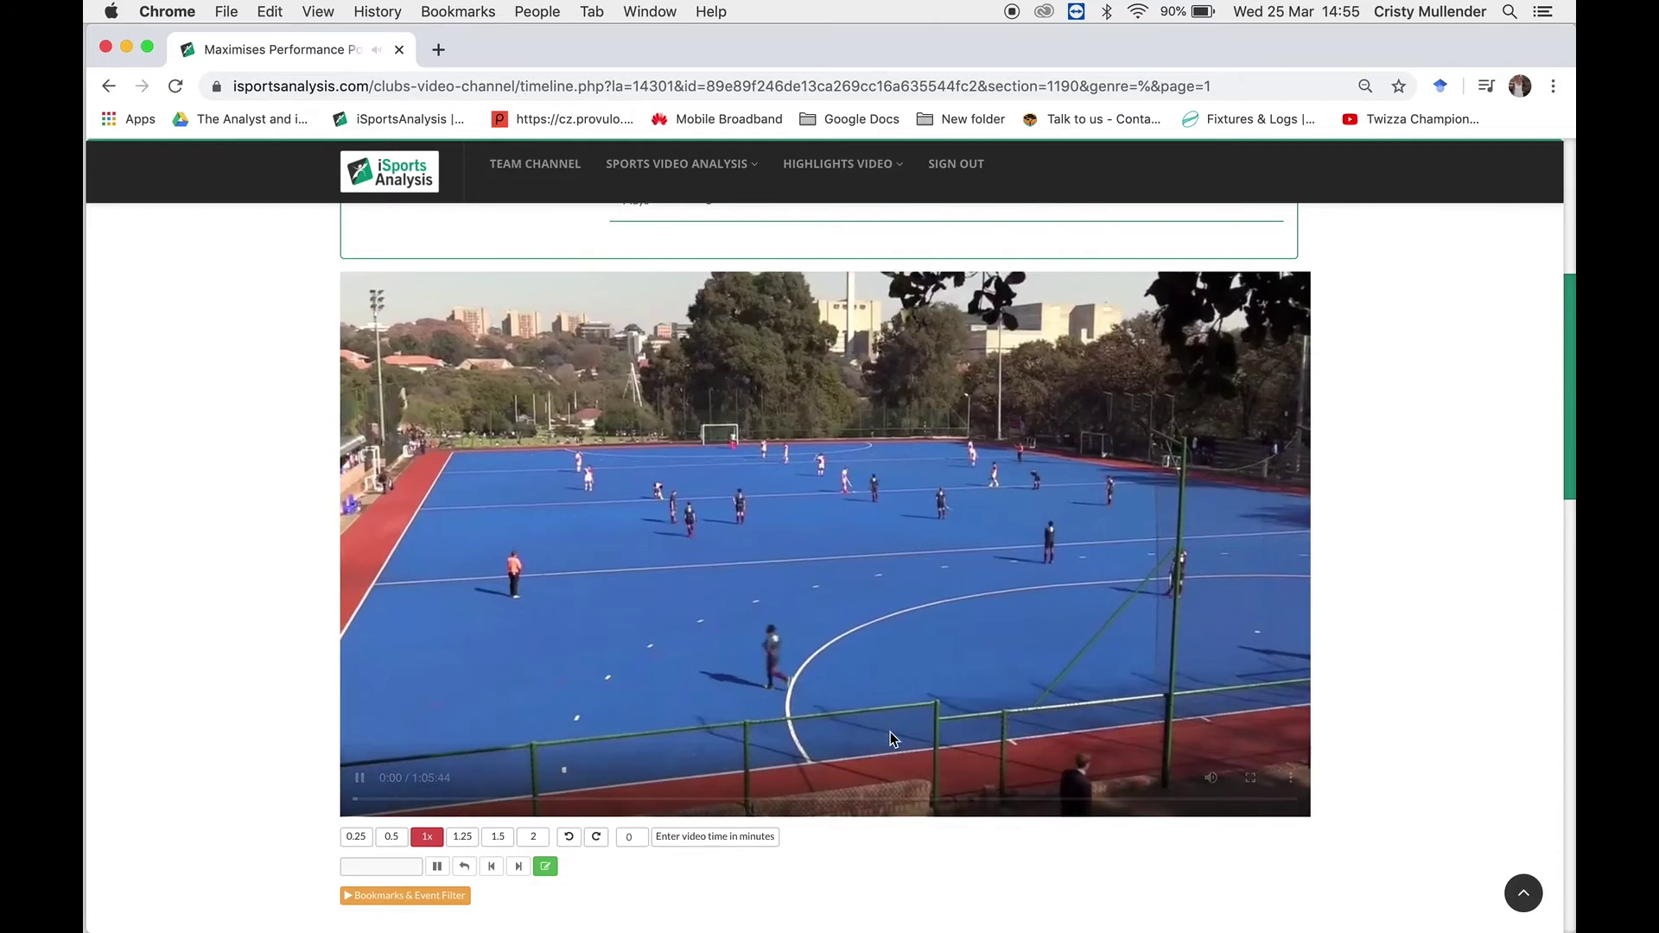
{"action": "left_click", "coordinate": [360, 783]}
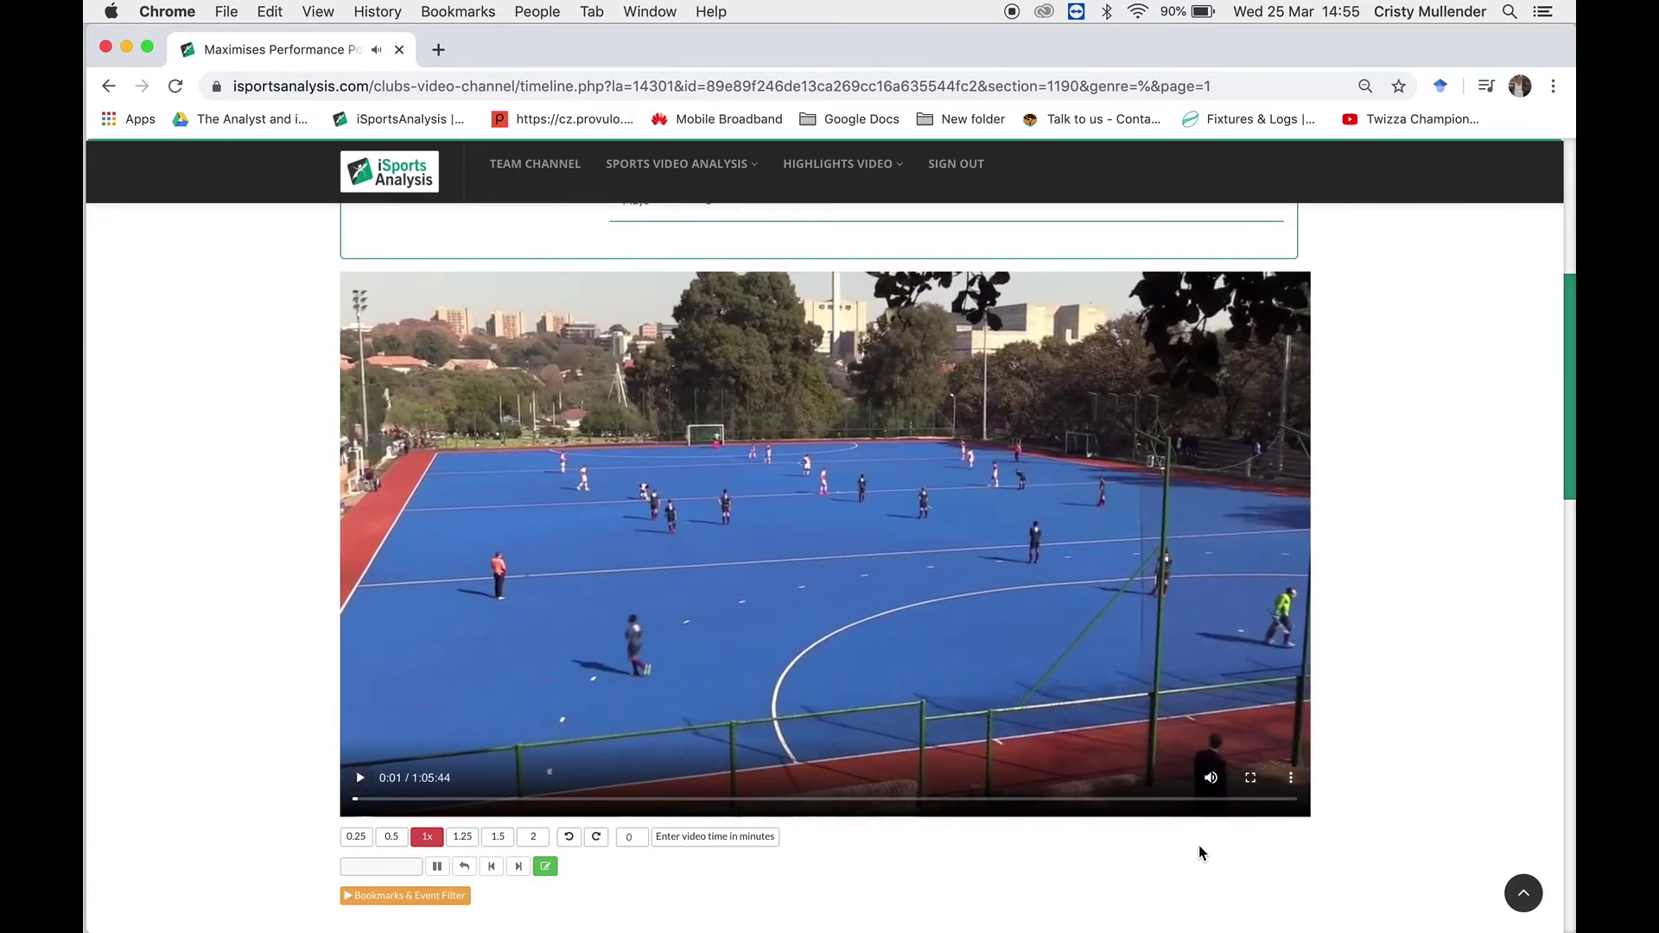
{"action": "left_click", "coordinate": [1291, 778]}
{"action": "left_click", "coordinate": [1209, 780]}
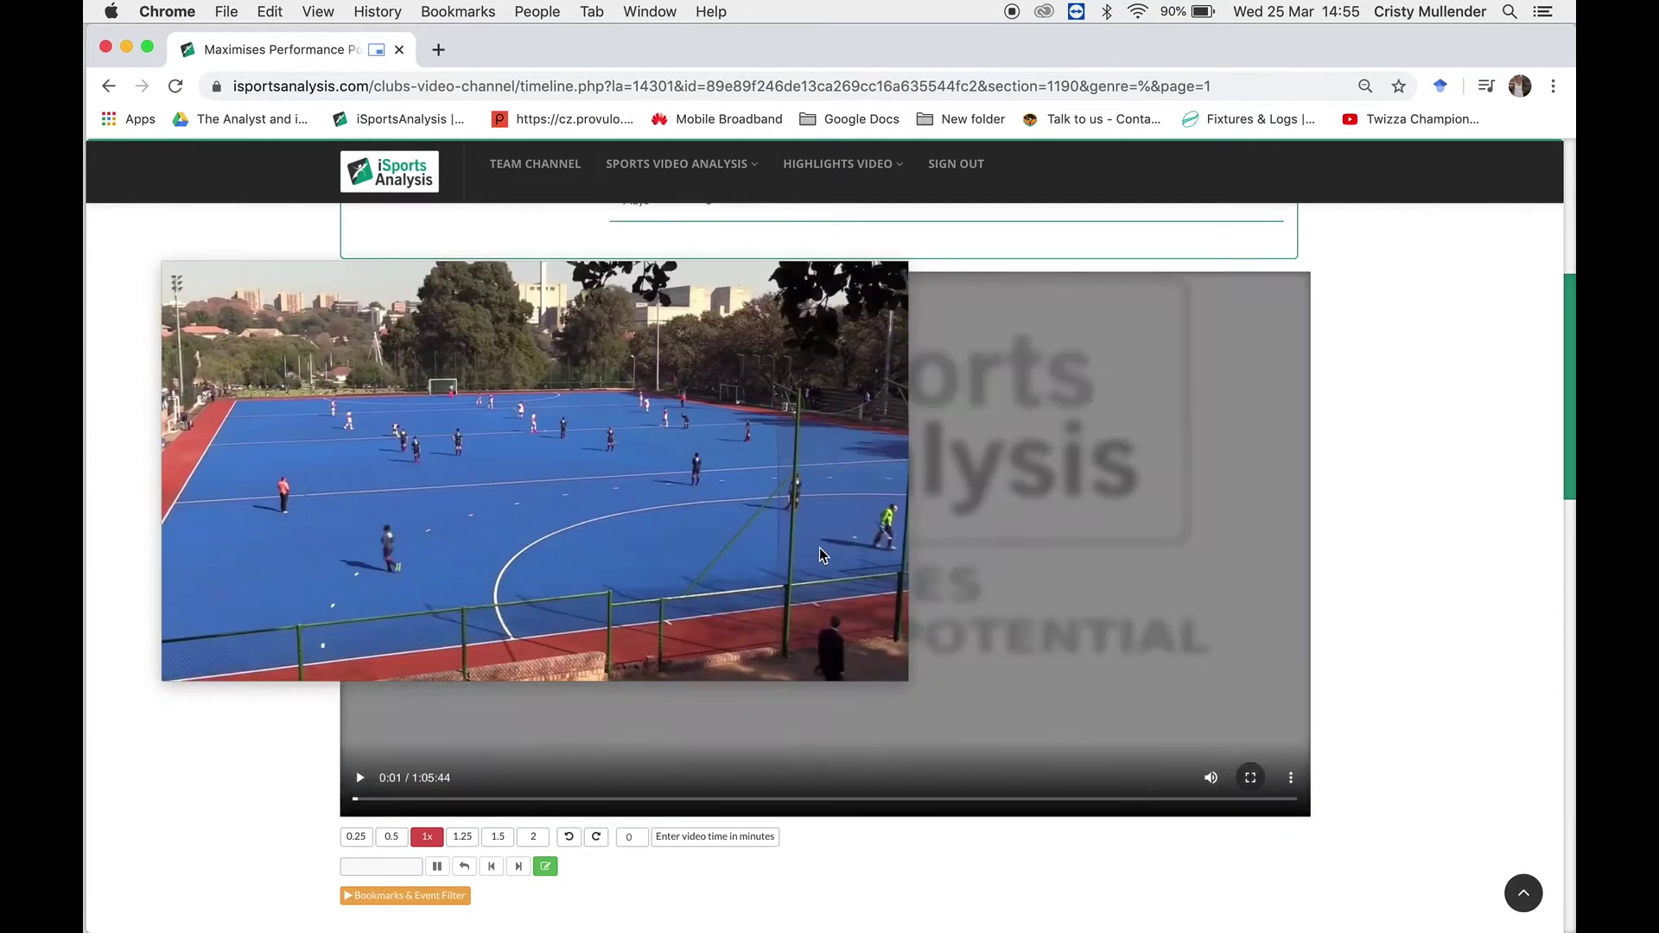
Open the Bookmarks & Event Filter, move it aside, and filter clips to Home Goal Shot.
{"action": "left_click", "coordinate": [432, 897]}
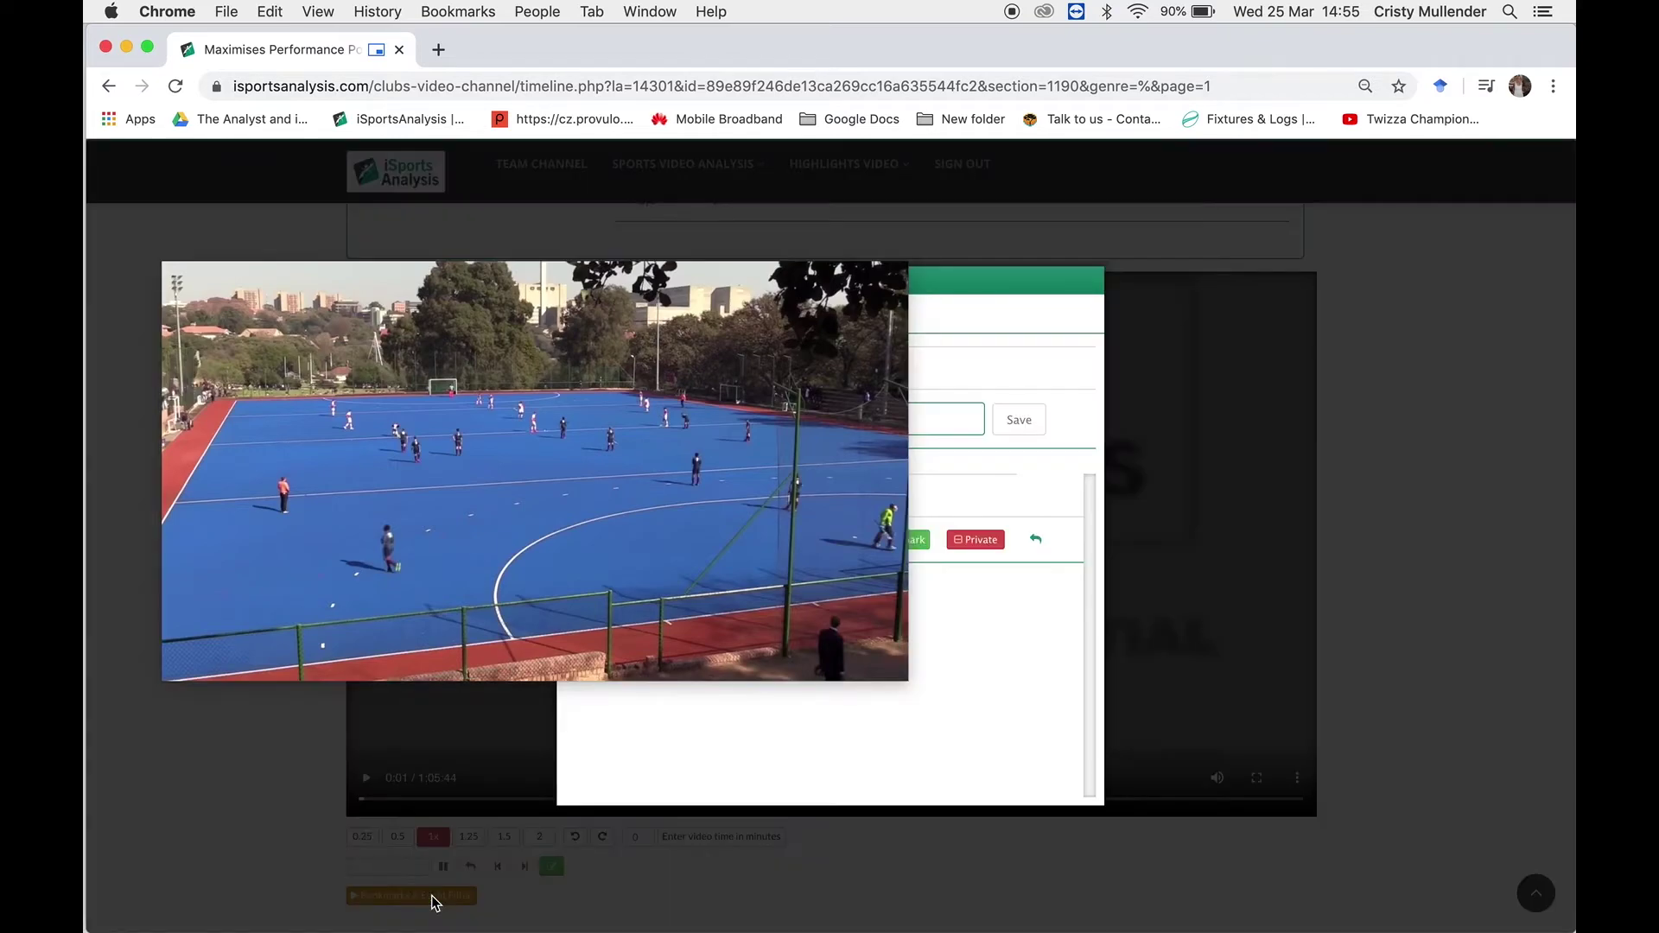
{"action": "left_click_drag", "start_coordinate": [982, 277], "coordinate": [1434, 236]}
{"action": "left_click", "coordinate": [1144, 279]}
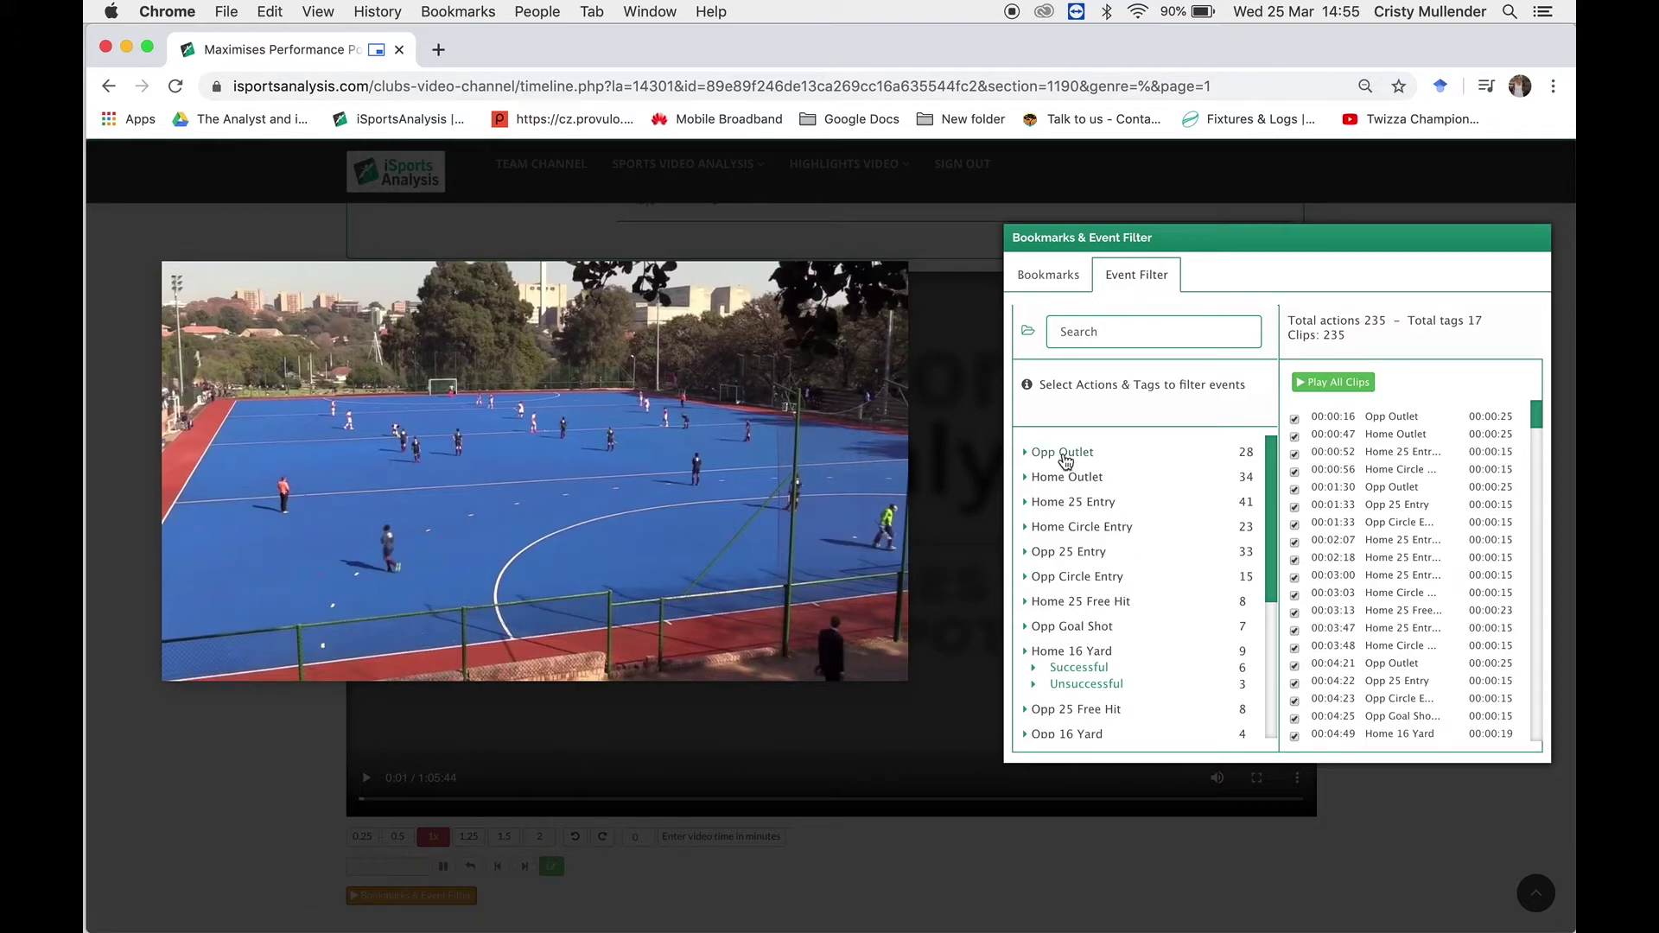
{"action": "scroll", "coordinate": [1093, 612], "scroll_direction": "down", "scroll_amount": 5}
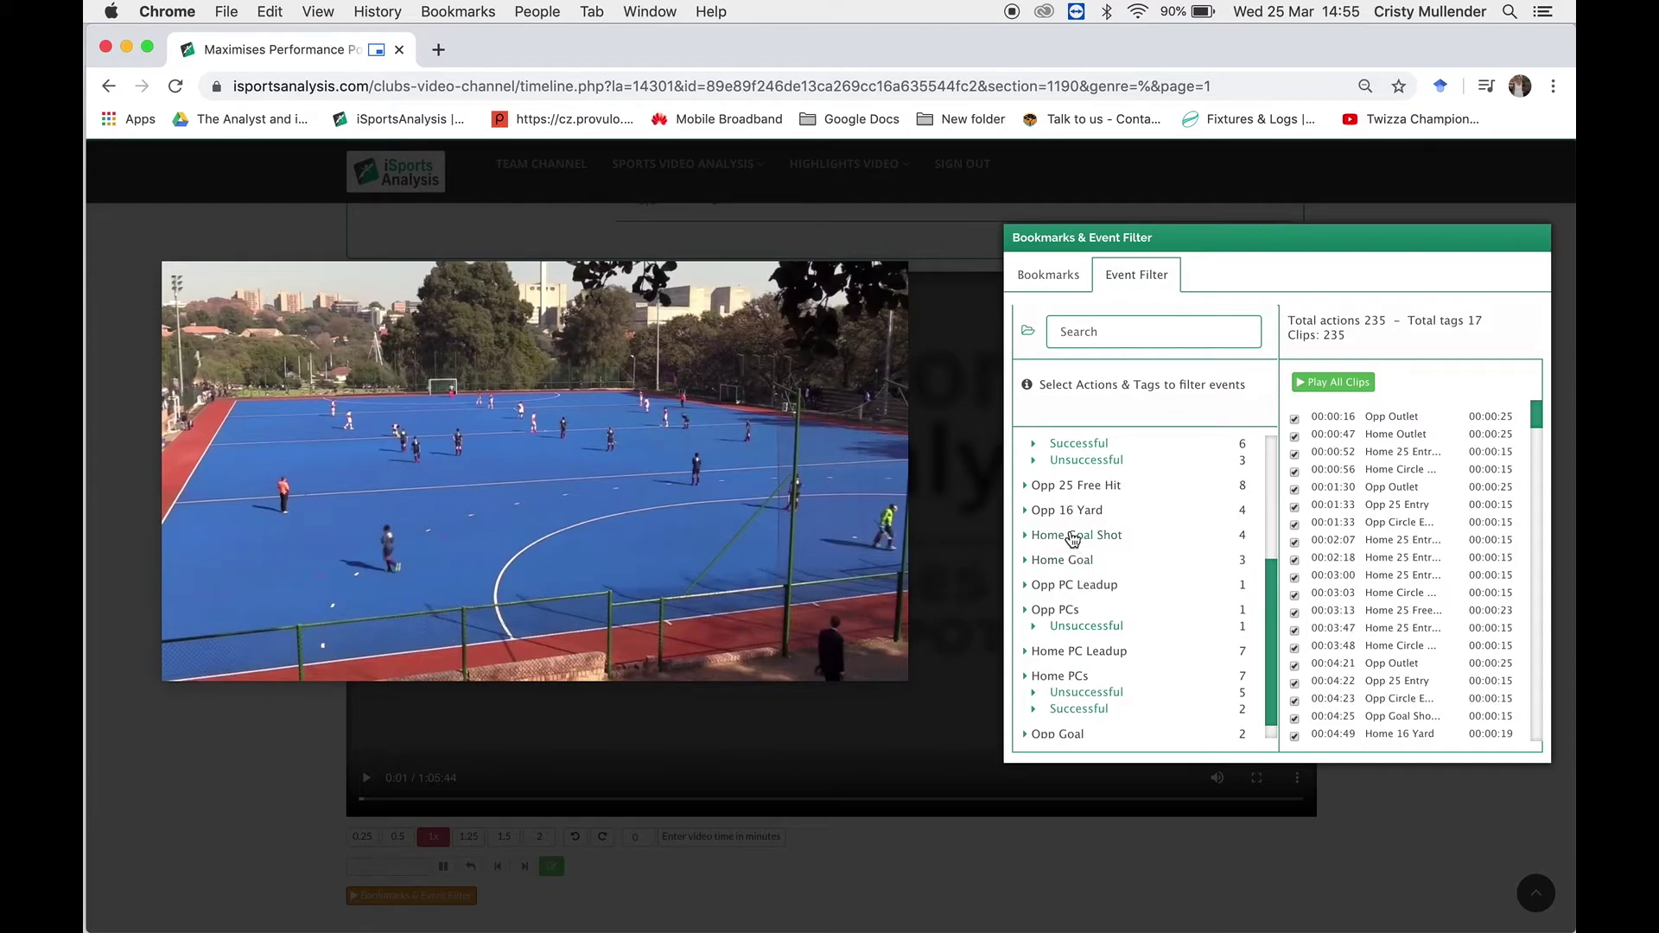
{"action": "left_click", "coordinate": [1072, 535]}
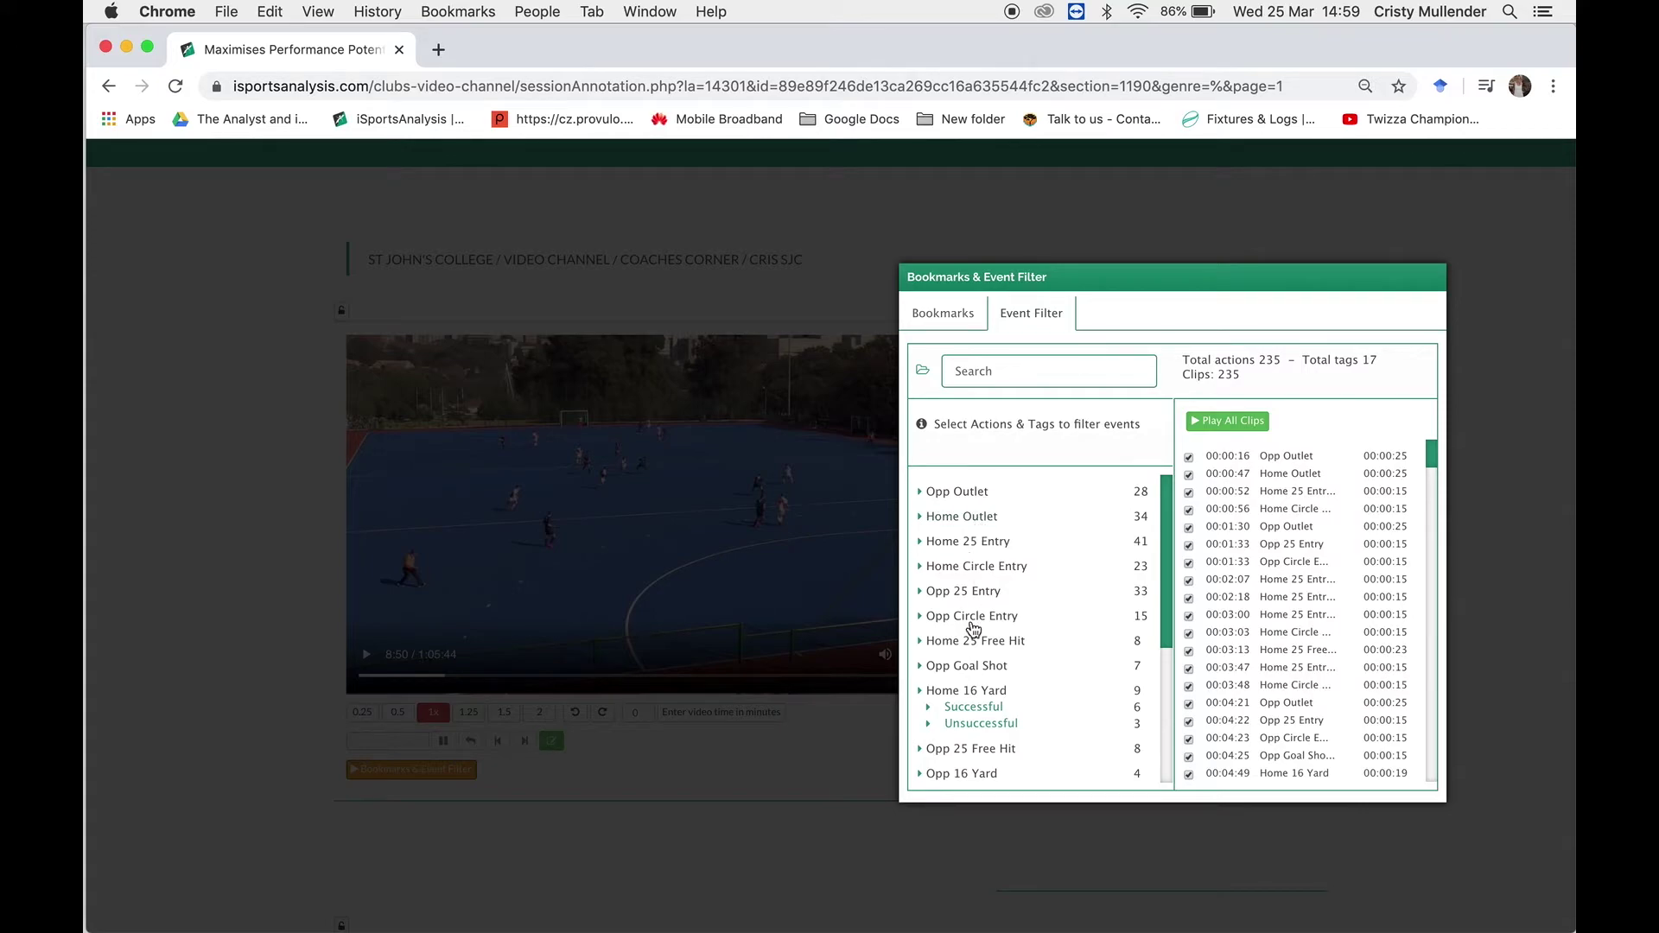
Try the Home Circle Entry filter, remove it, then filter clips to Home Outlet (34).
{"action": "left_click", "coordinate": [970, 567]}
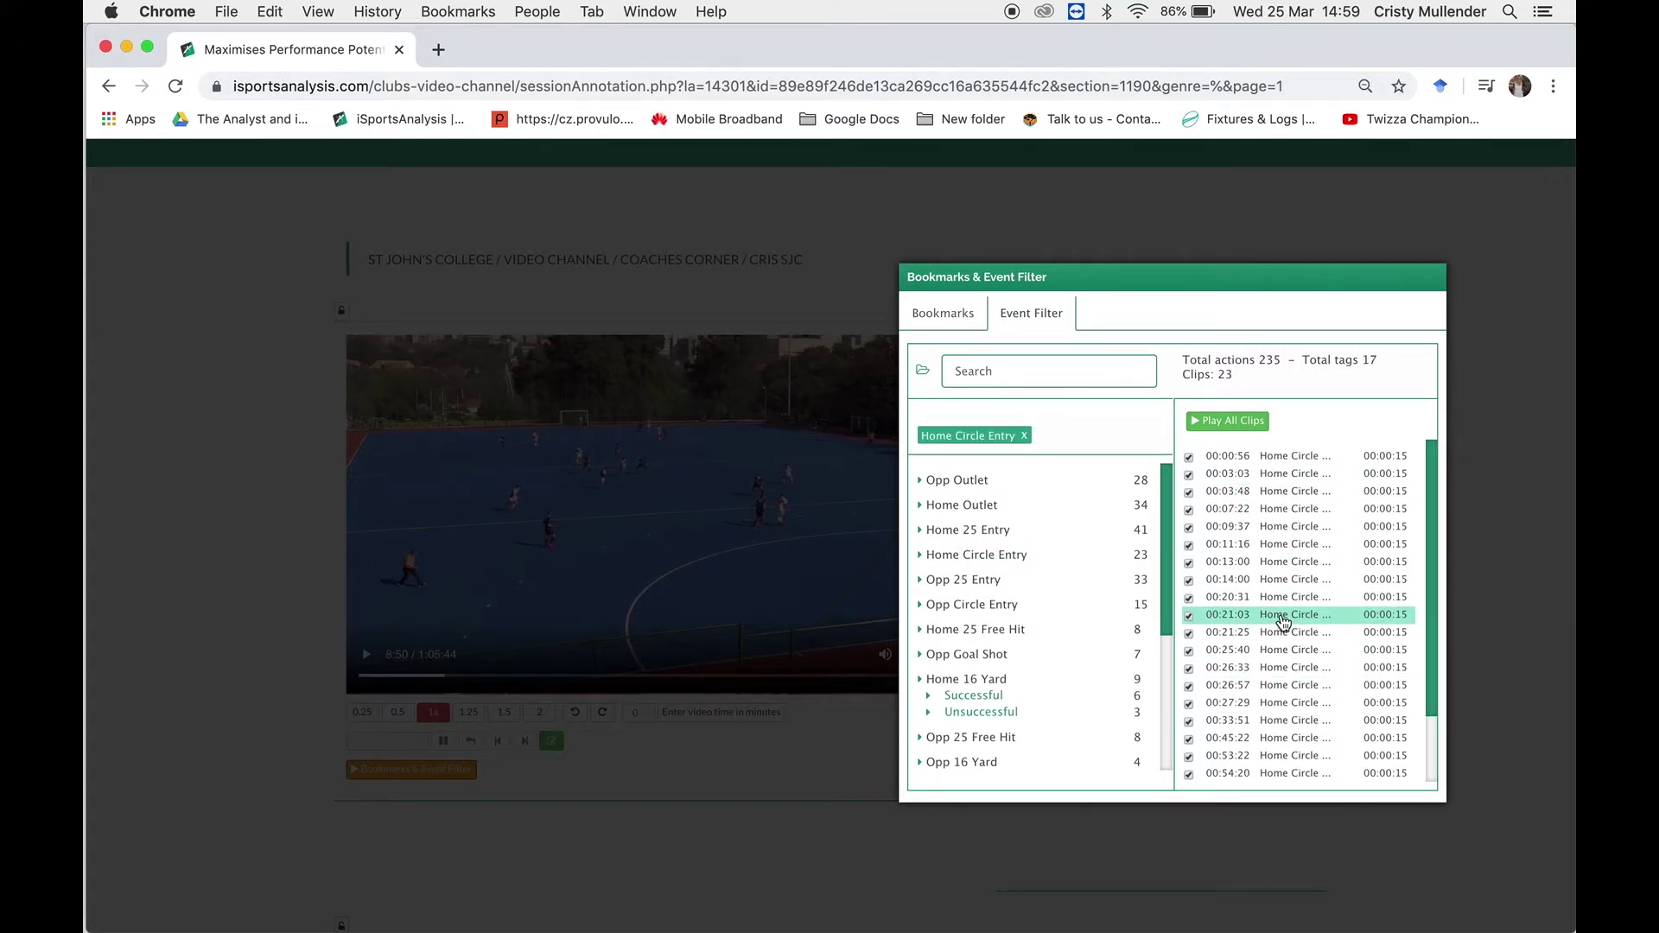
{"action": "left_click", "coordinate": [1024, 437]}
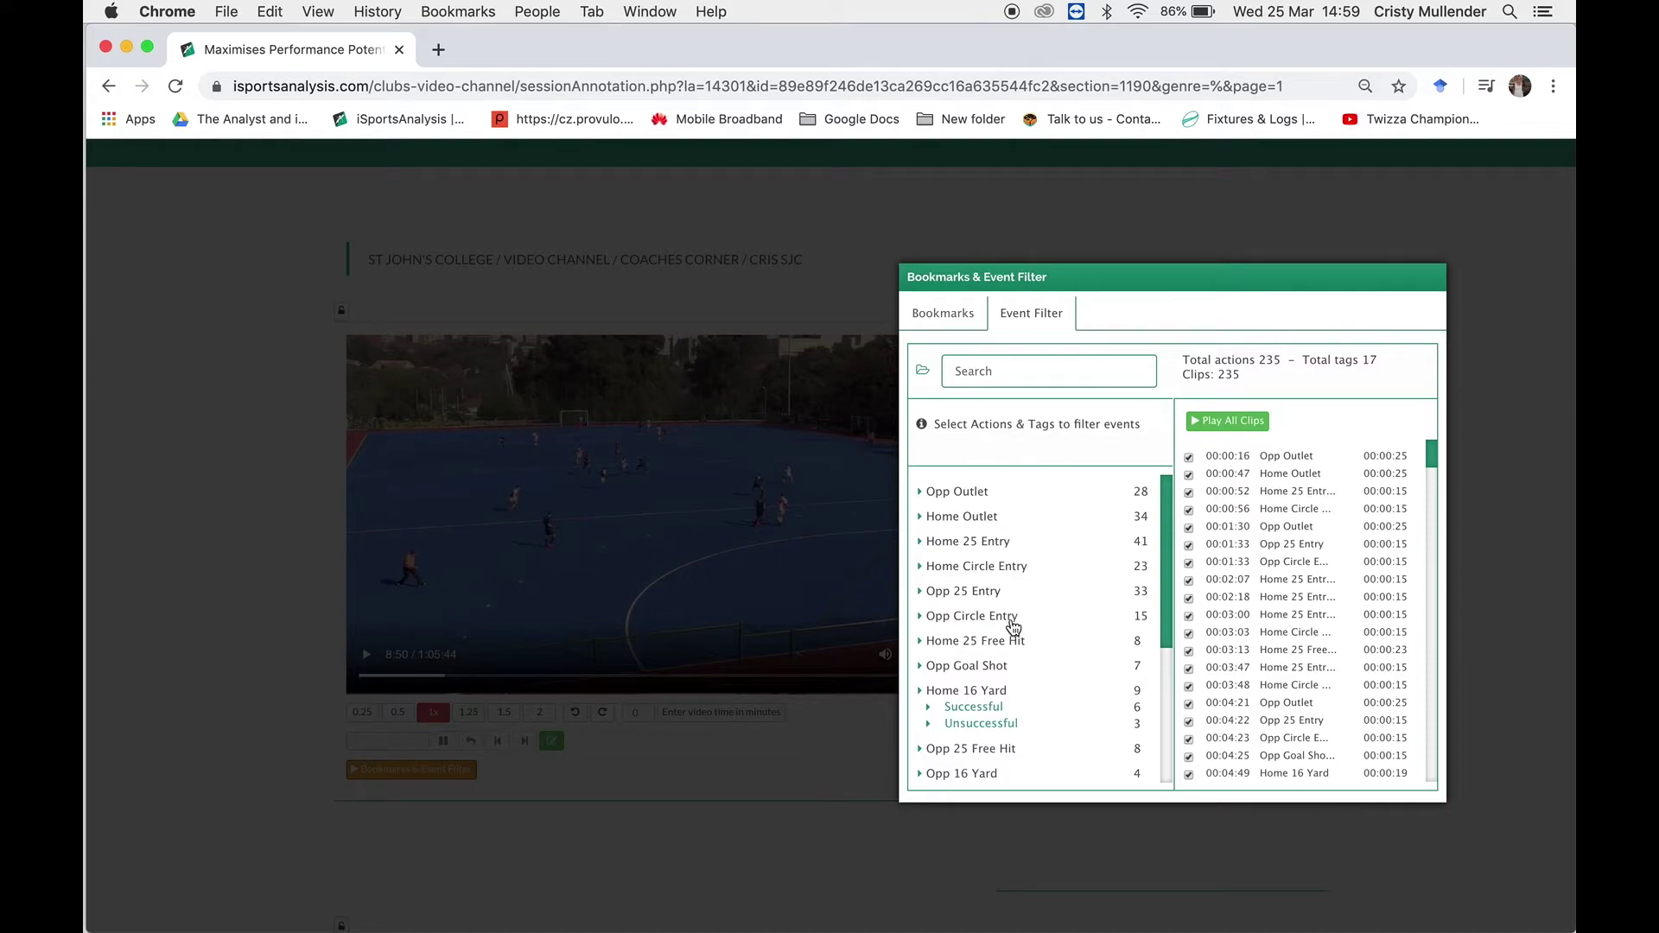
{"action": "left_click", "coordinate": [964, 517]}
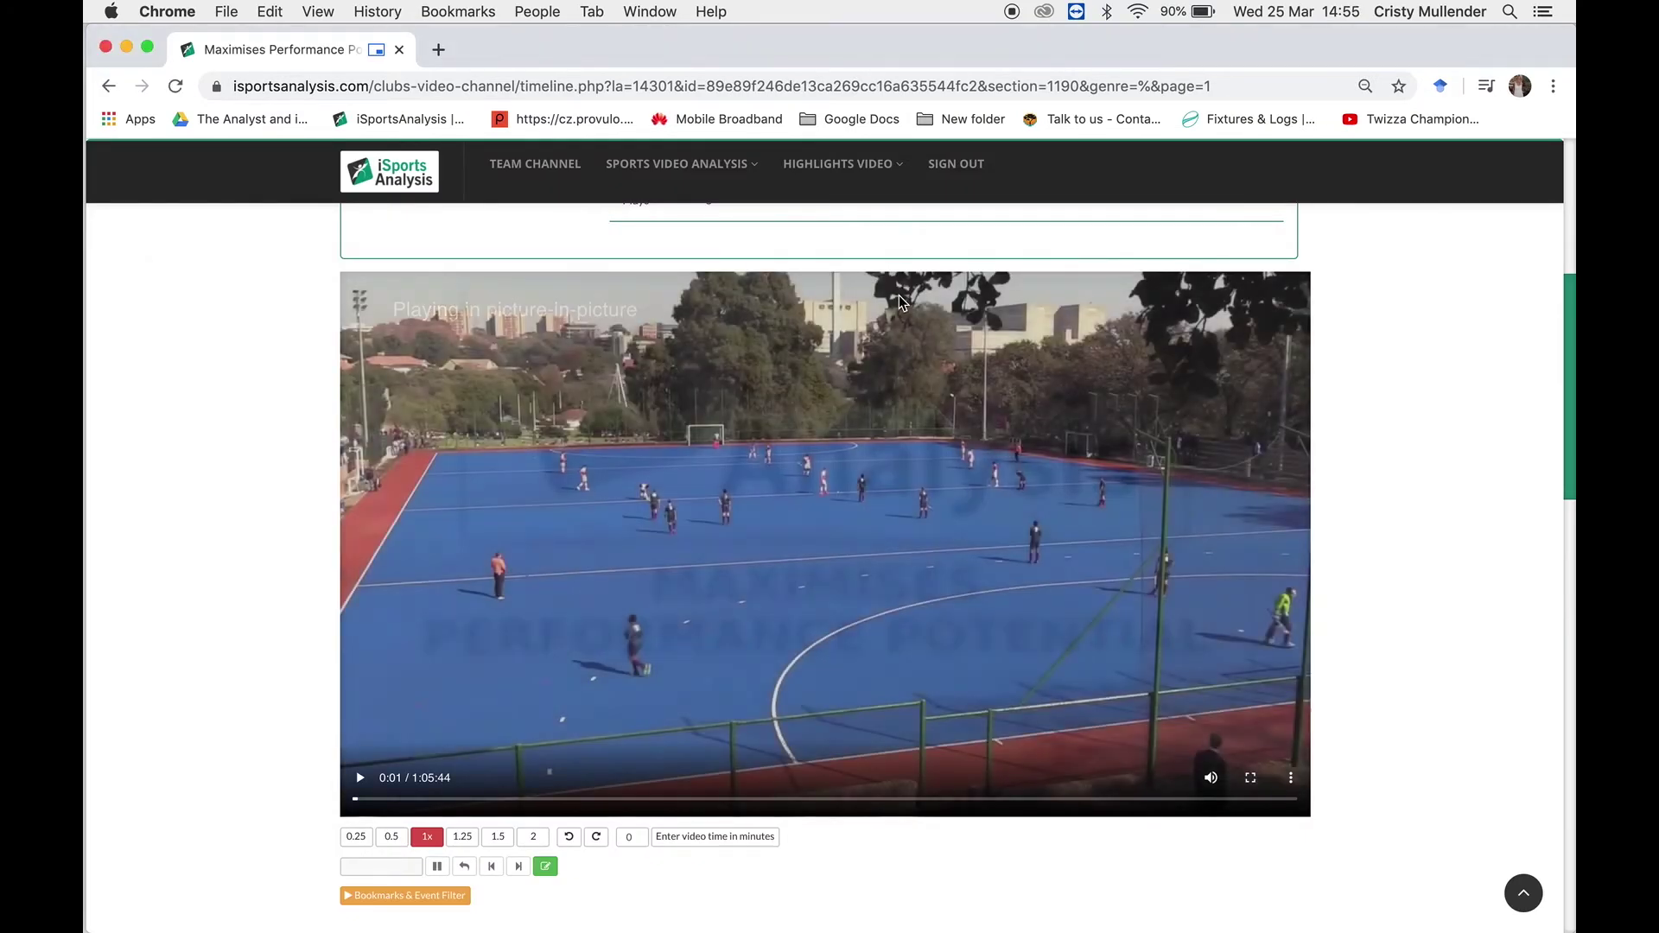
{"action": "scroll", "coordinate": [983, 485], "scroll_direction": "up", "scroll_amount": 10}
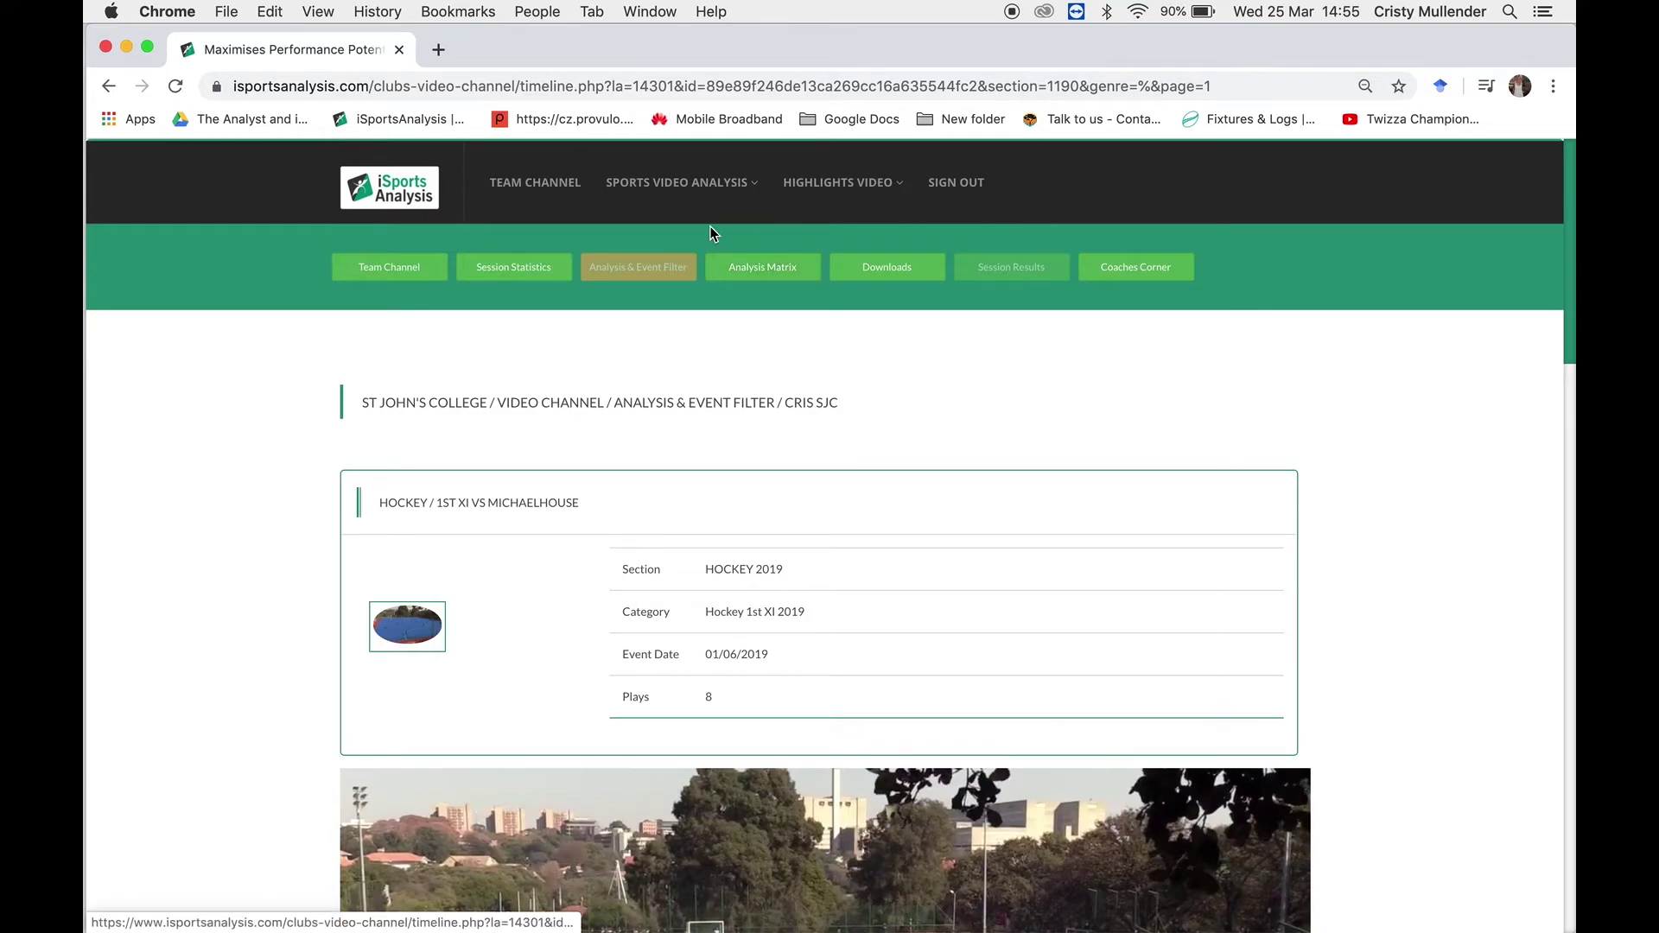
Play all 41 Home 25 Entry clips from the Analysis Matrix, then close the player.
{"action": "left_click", "coordinate": [764, 271]}
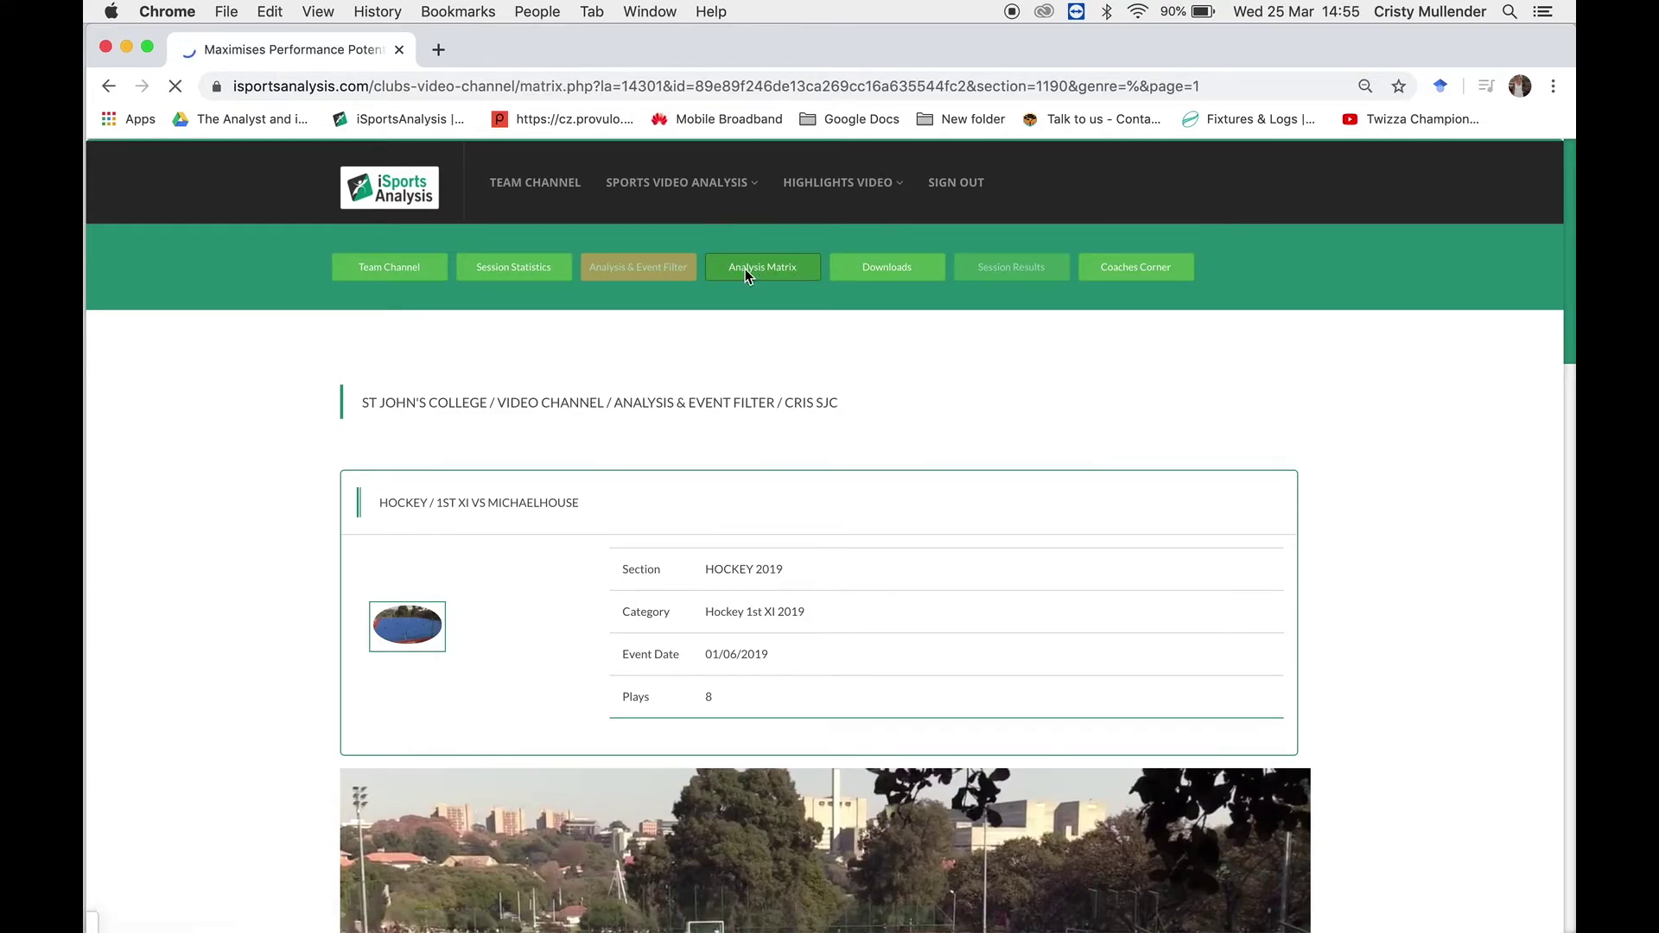
{"action": "scroll", "coordinate": [848, 685], "scroll_direction": "down", "scroll_amount": 6}
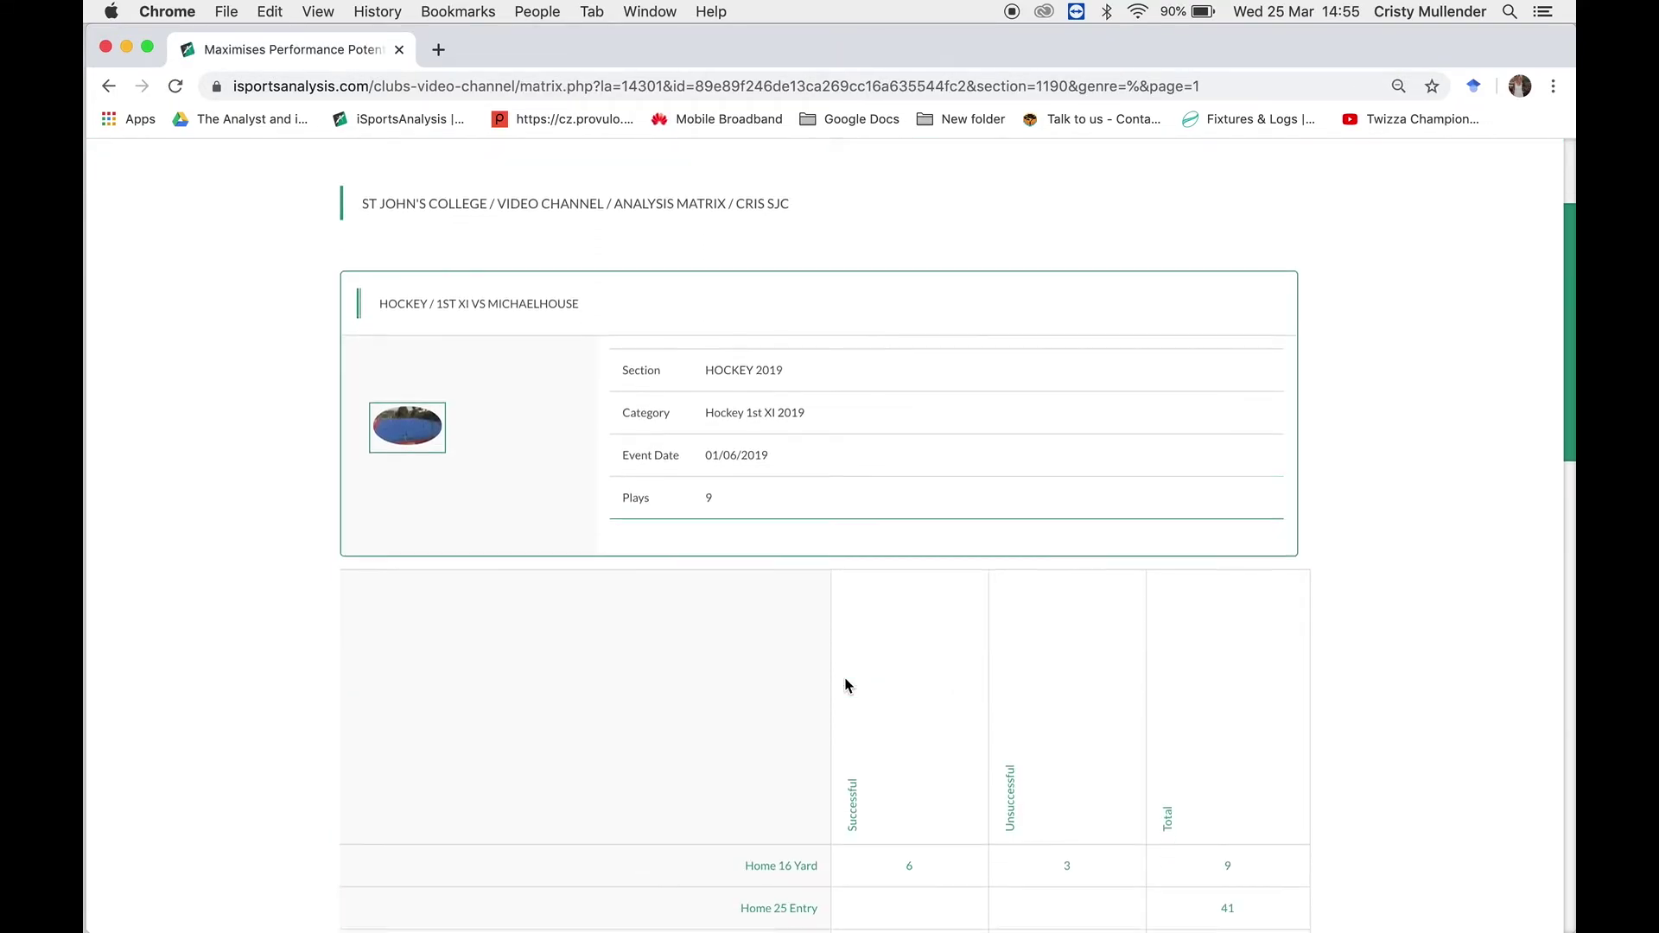
{"action": "scroll", "coordinate": [845, 685], "scroll_direction": "down", "scroll_amount": 2}
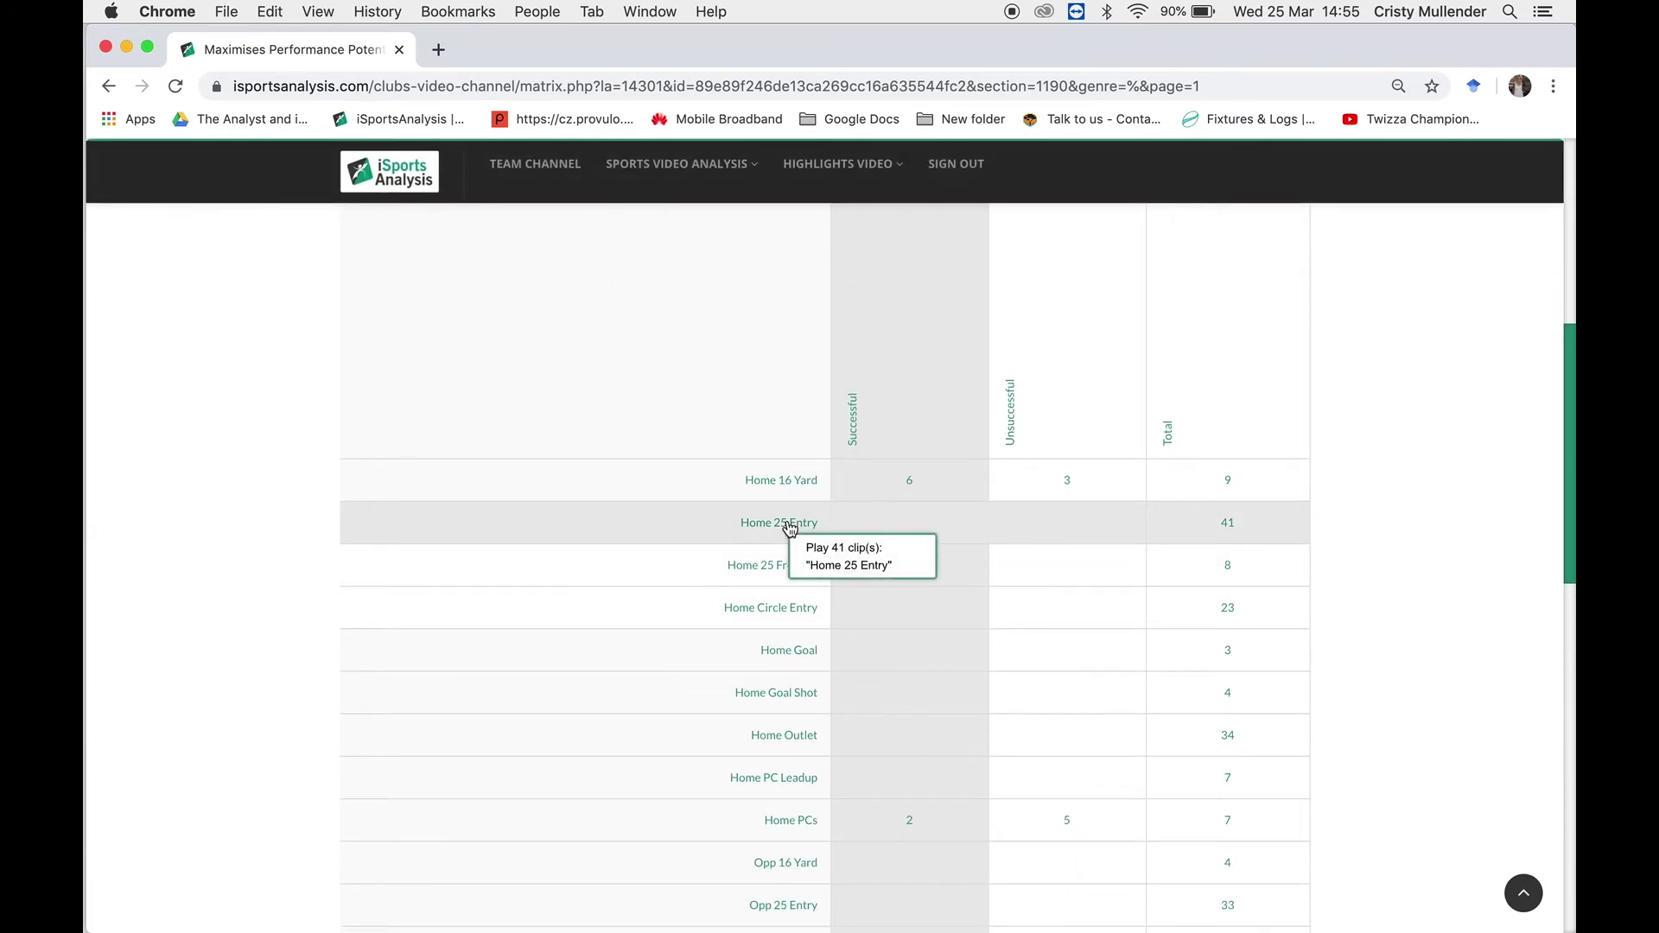
{"action": "left_click", "coordinate": [1226, 524]}
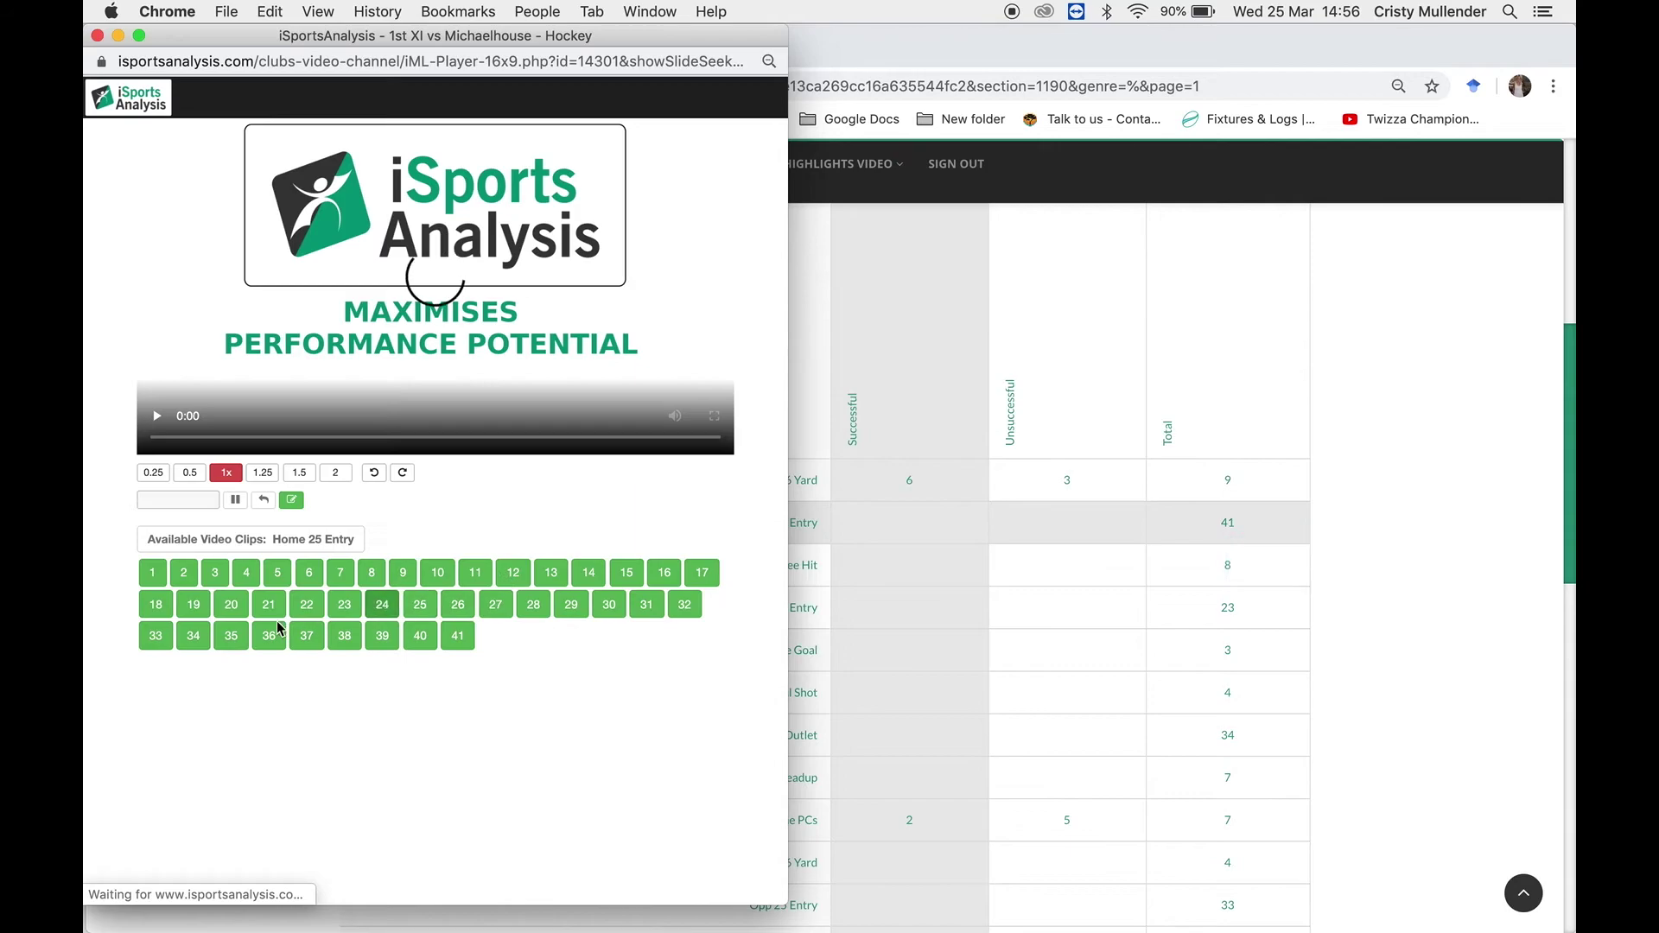
{"action": "left_click", "coordinate": [99, 37]}
{"action": "scroll", "coordinate": [1039, 655], "scroll_direction": "up", "scroll_amount": 10}
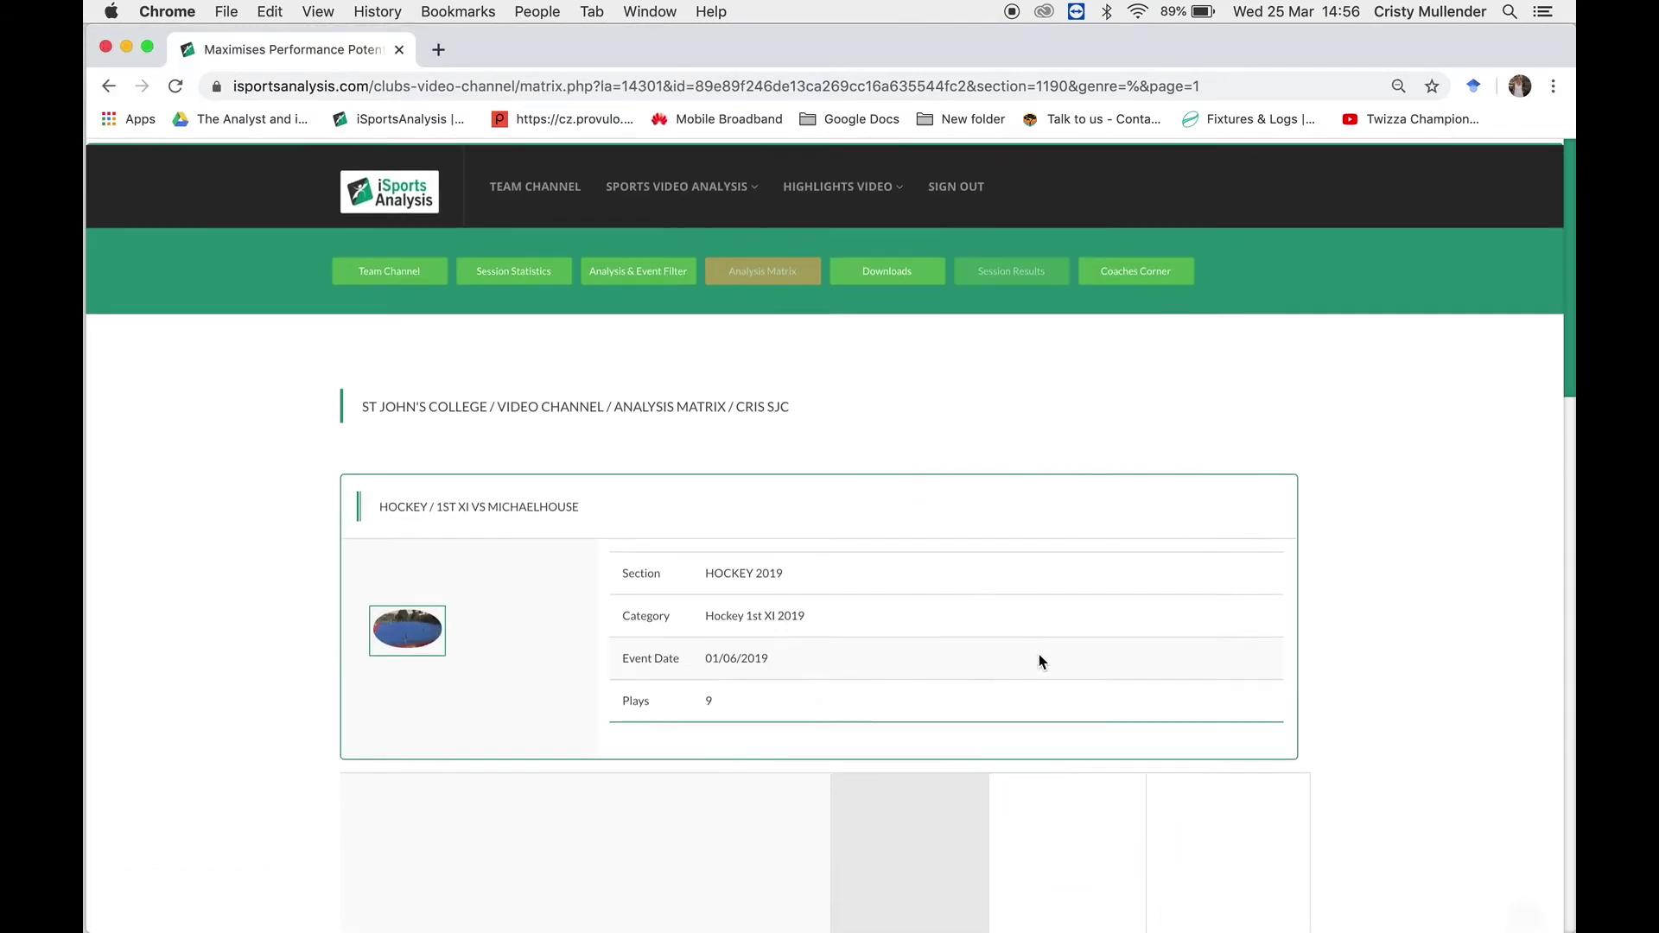
In Coaches Corner, filter to Opp 25 Entry and play the 00:08:45 clip.
{"action": "left_click", "coordinate": [1135, 273]}
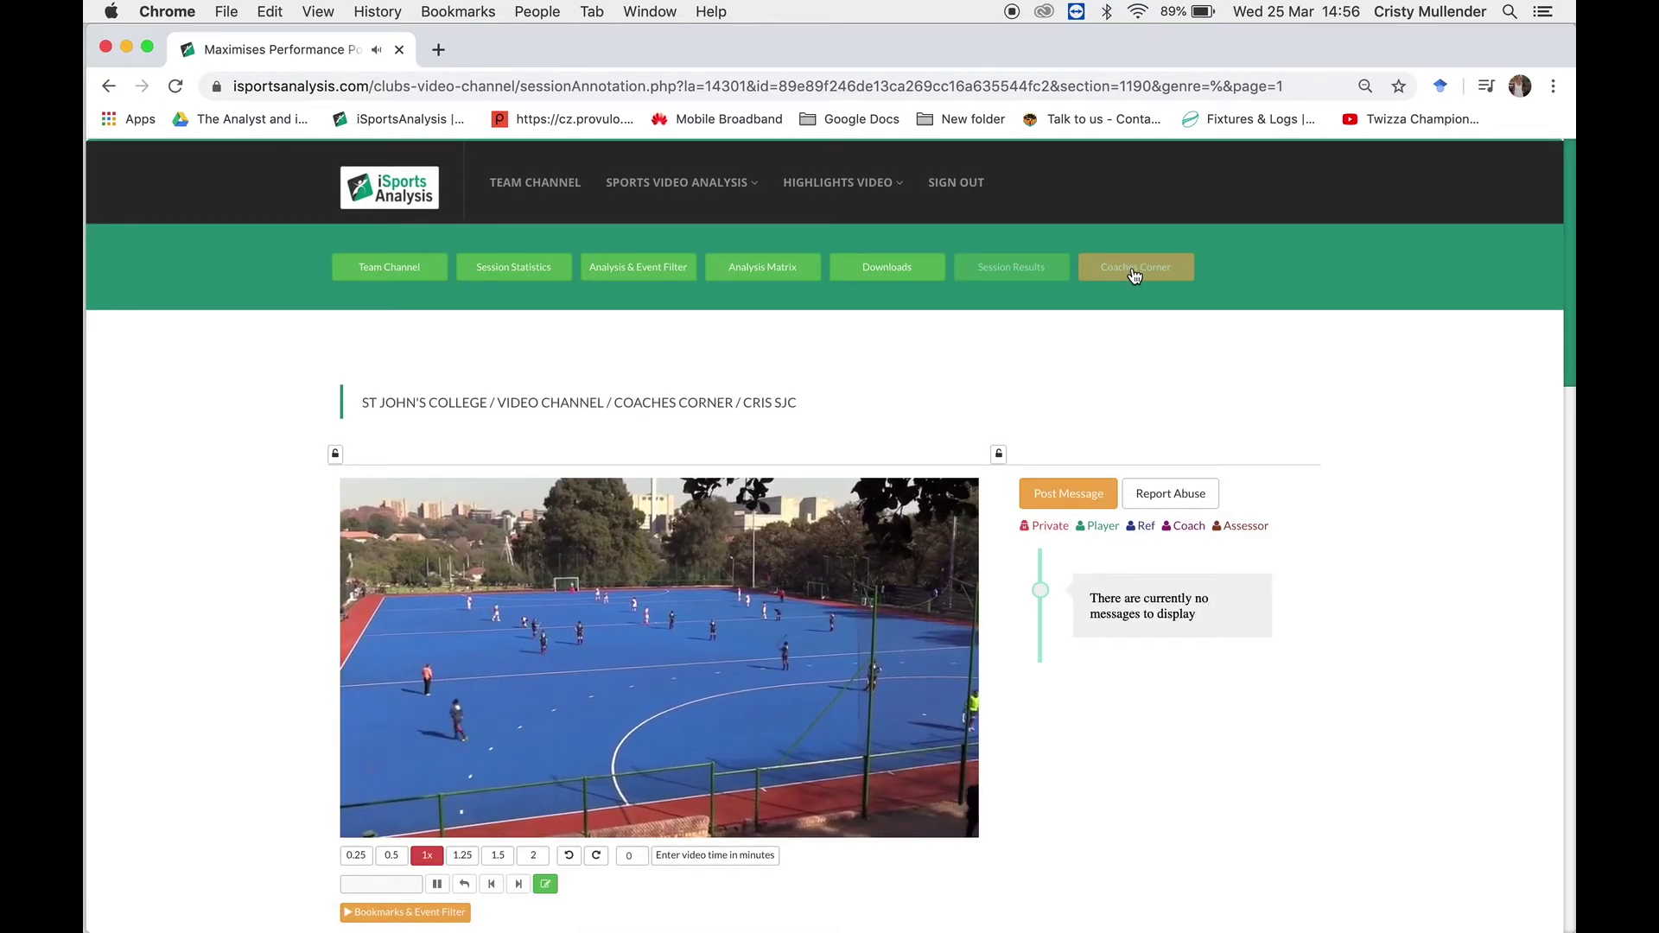
{"action": "scroll", "coordinate": [1071, 424], "scroll_direction": "down", "scroll_amount": 1}
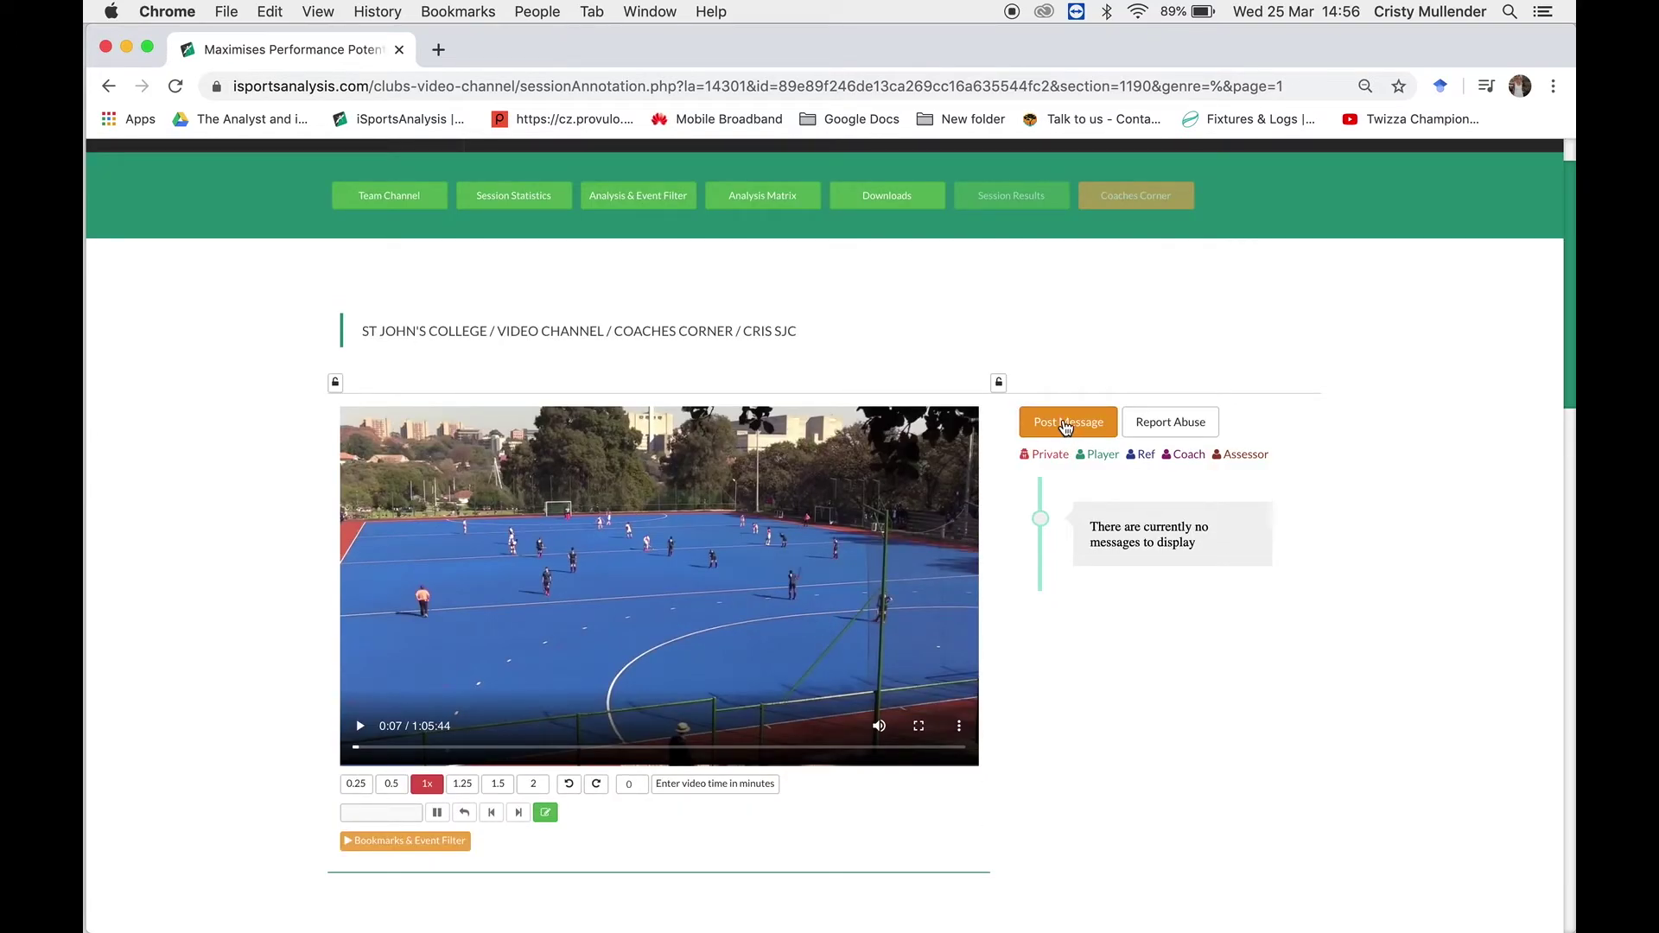
{"action": "left_click", "coordinate": [361, 841]}
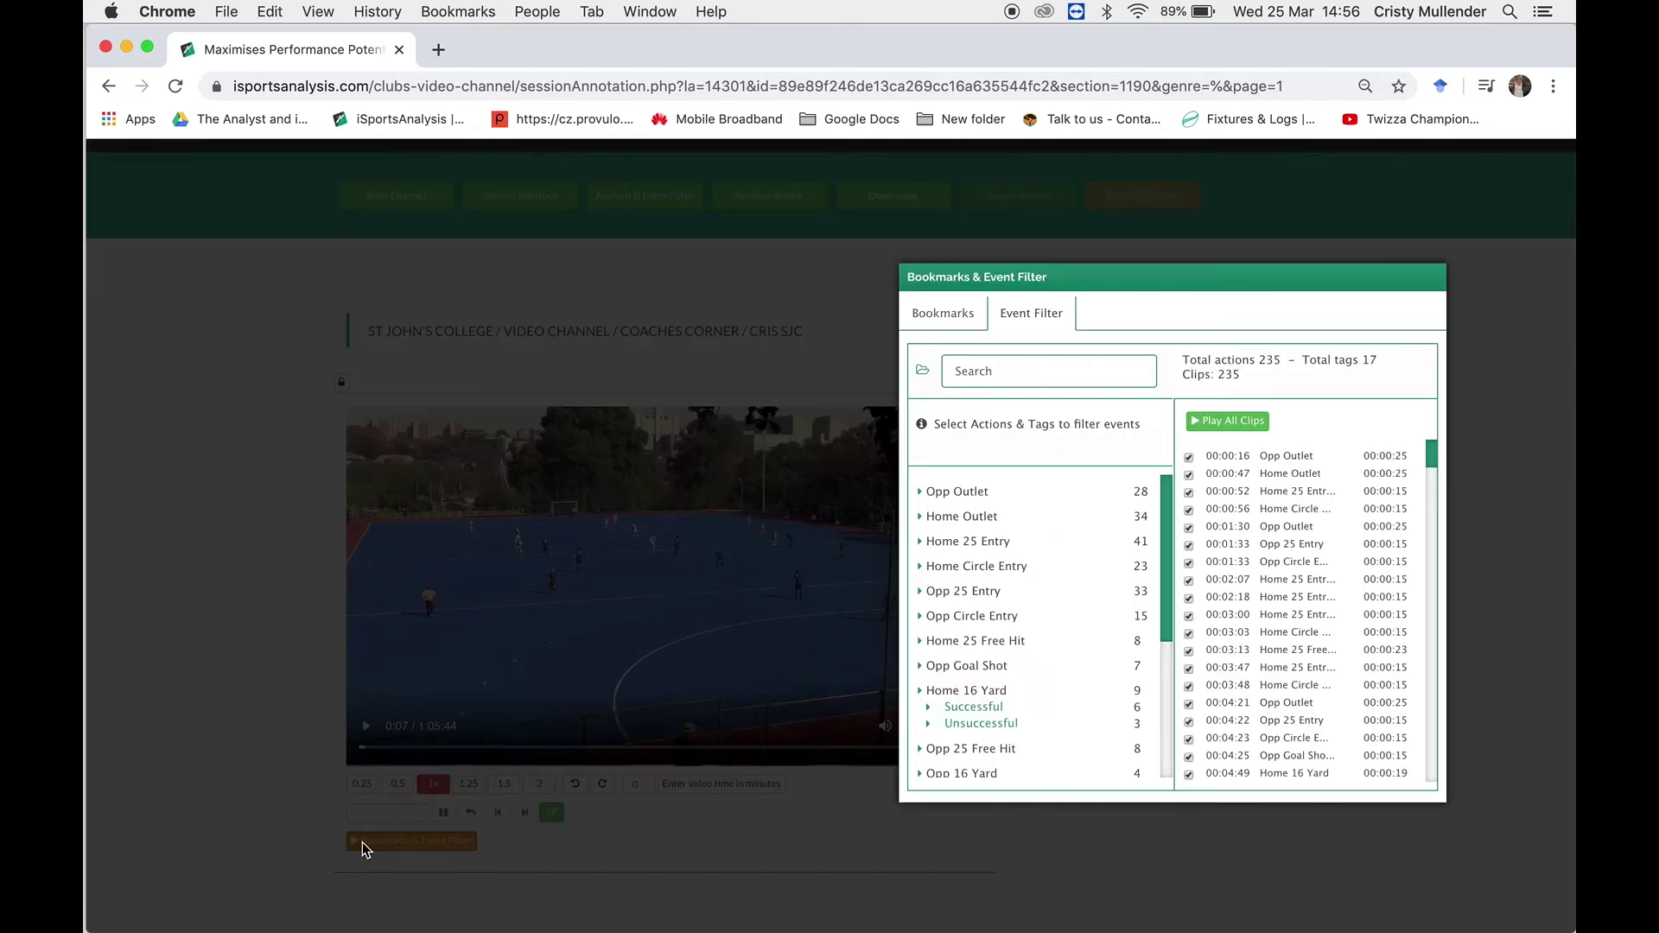
{"action": "left_click", "coordinate": [981, 593]}
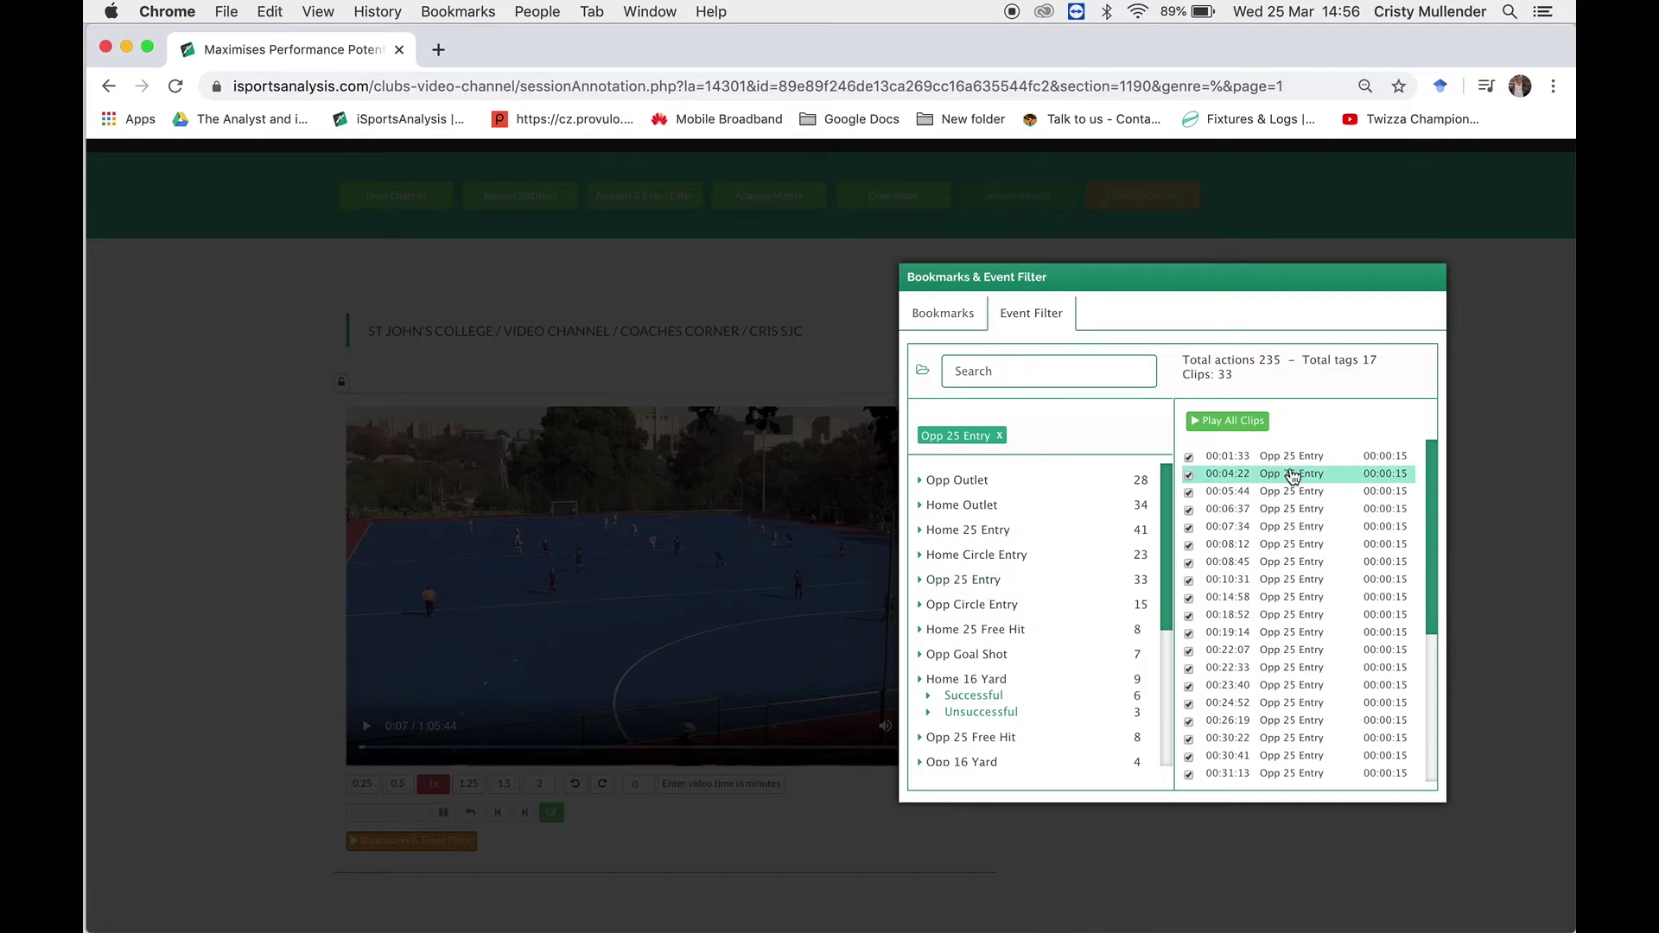
{"action": "left_click", "coordinate": [1299, 561]}
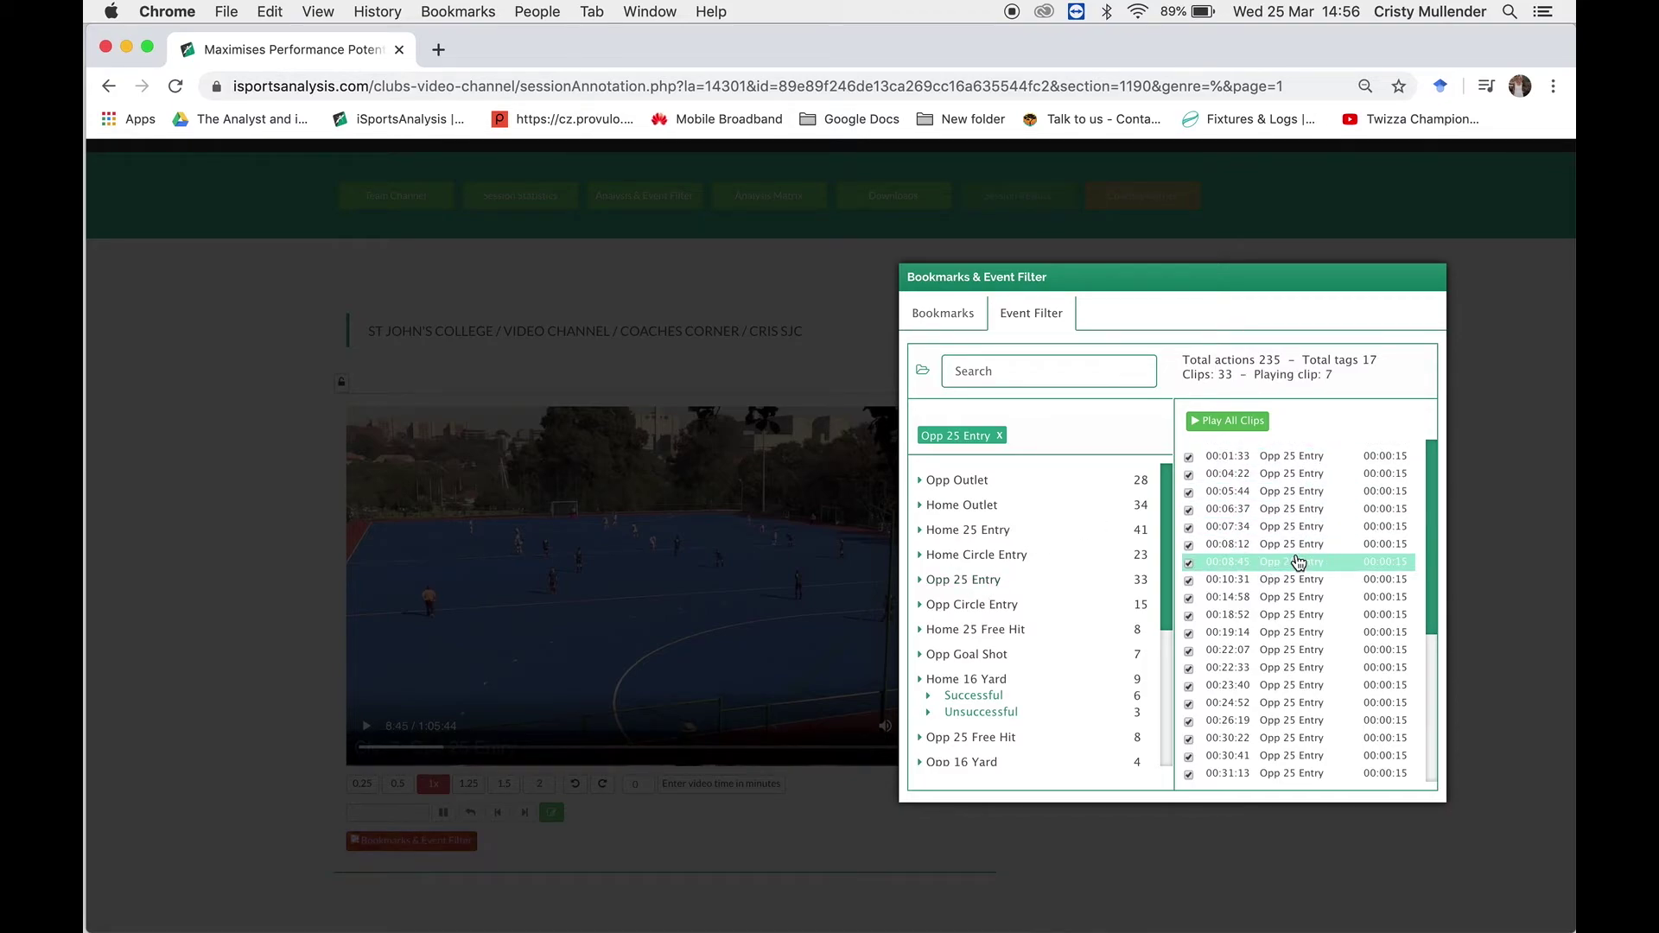
{"action": "left_click", "coordinate": [241, 554]}
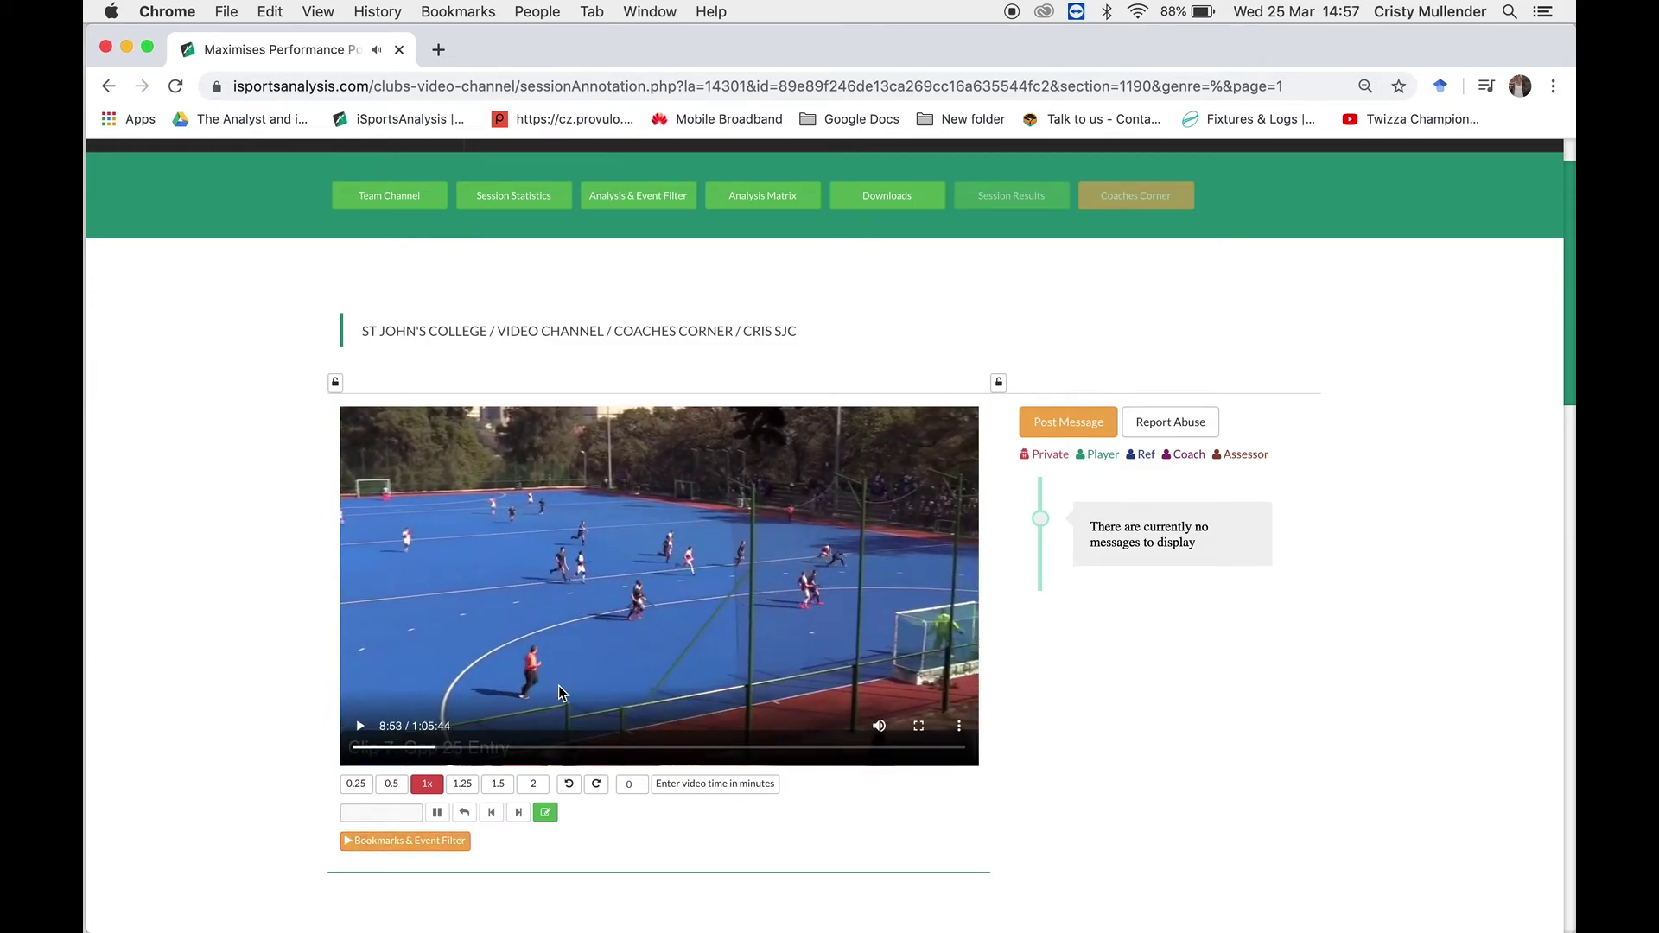
Rewind and skip ahead in clip 7 to 8:57, then open the Post Message form.
{"action": "left_click", "coordinate": [572, 786]}
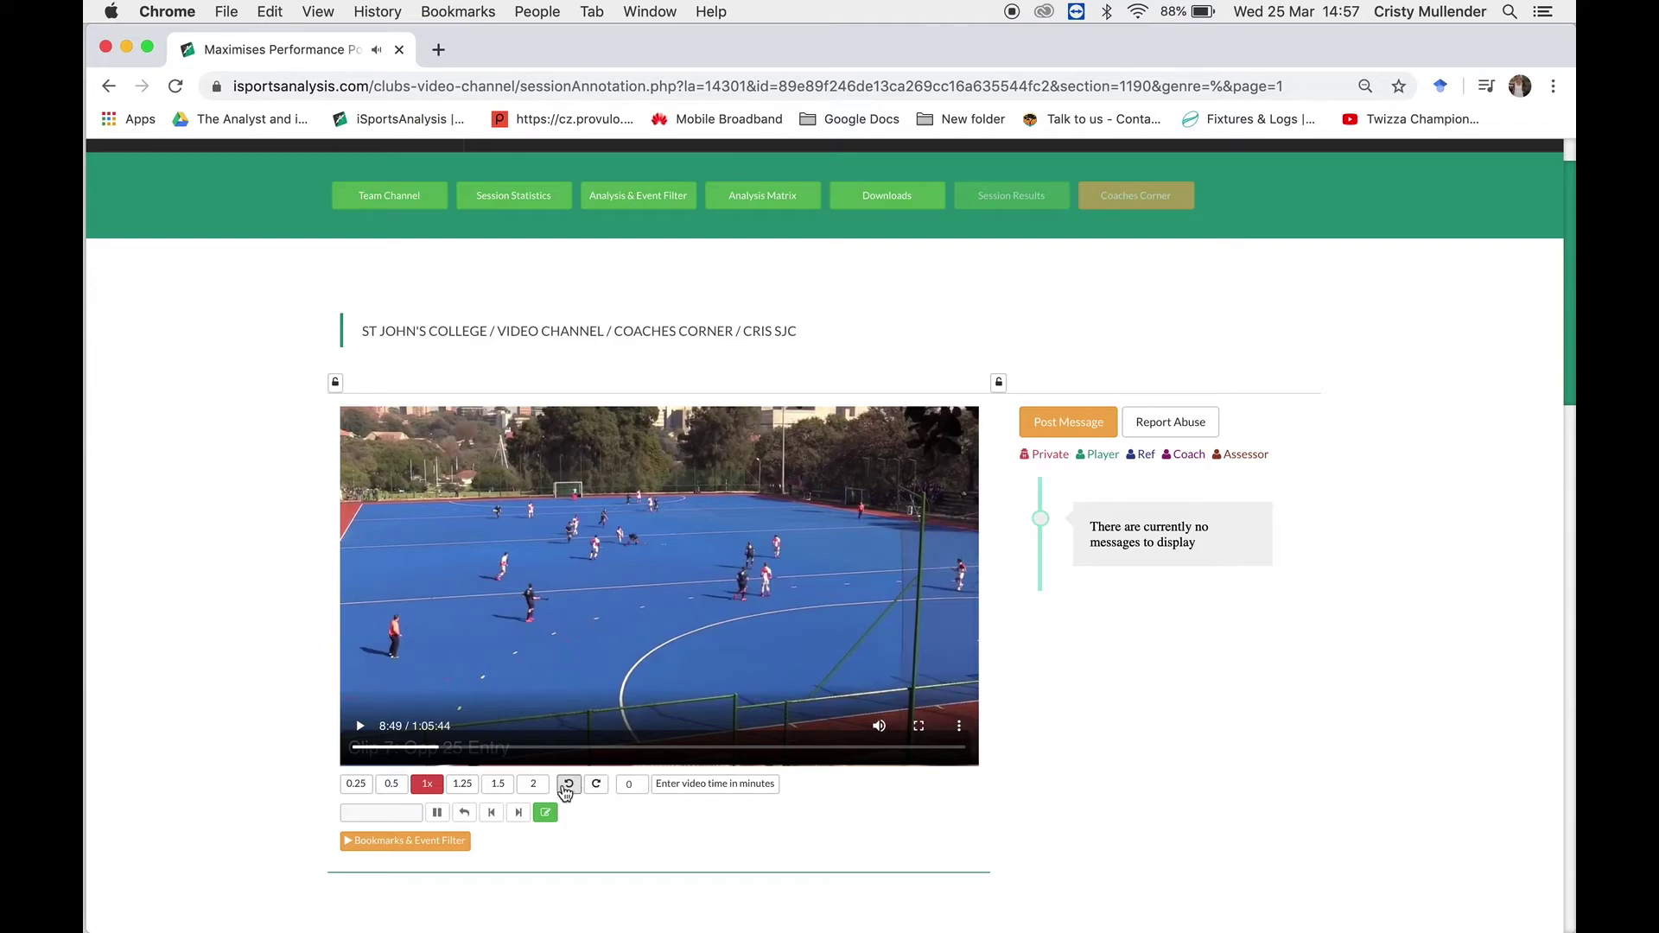
{"action": "left_click", "coordinate": [567, 786]}
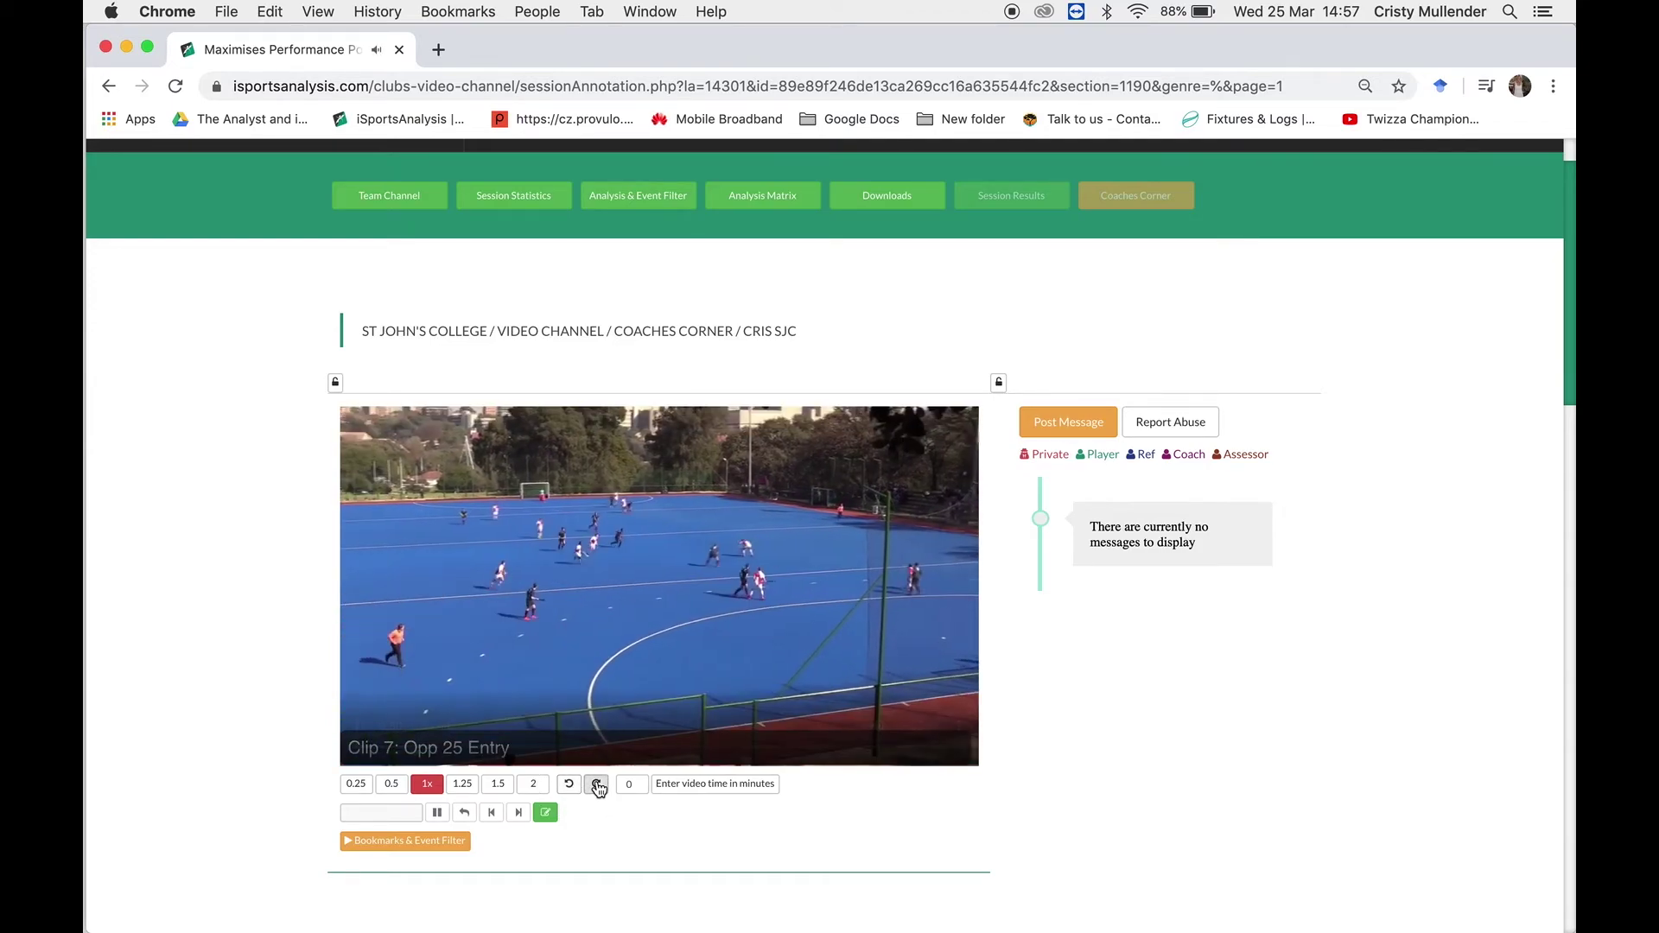
{"action": "left_click", "coordinate": [596, 786]}
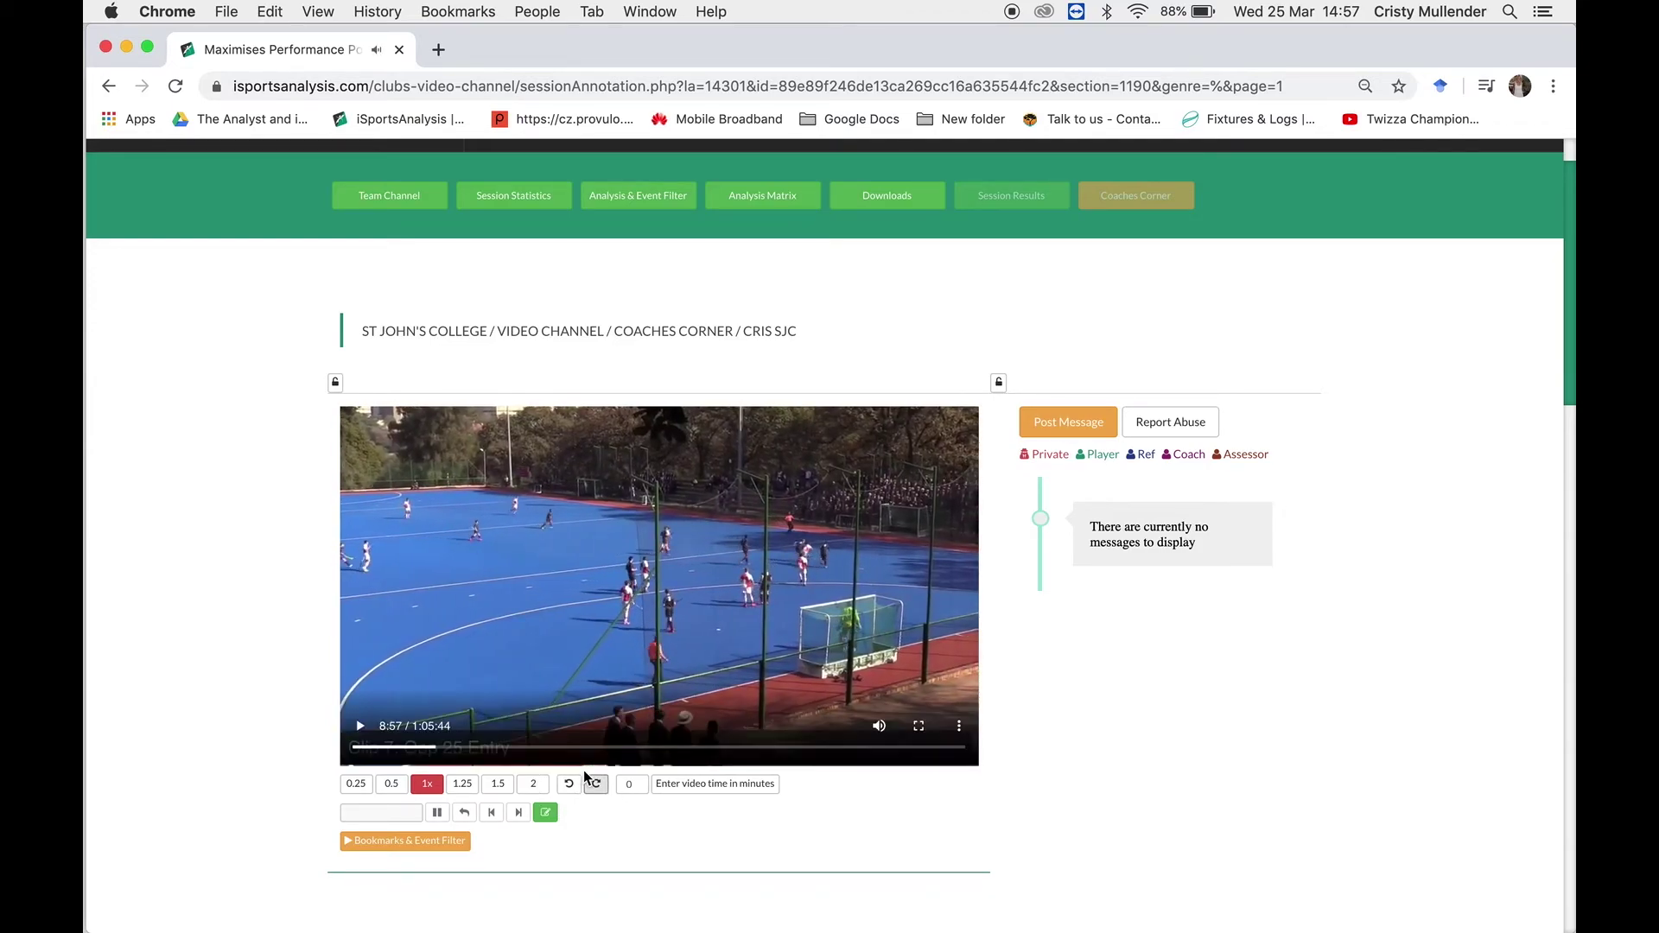
{"action": "left_click", "coordinate": [1050, 431]}
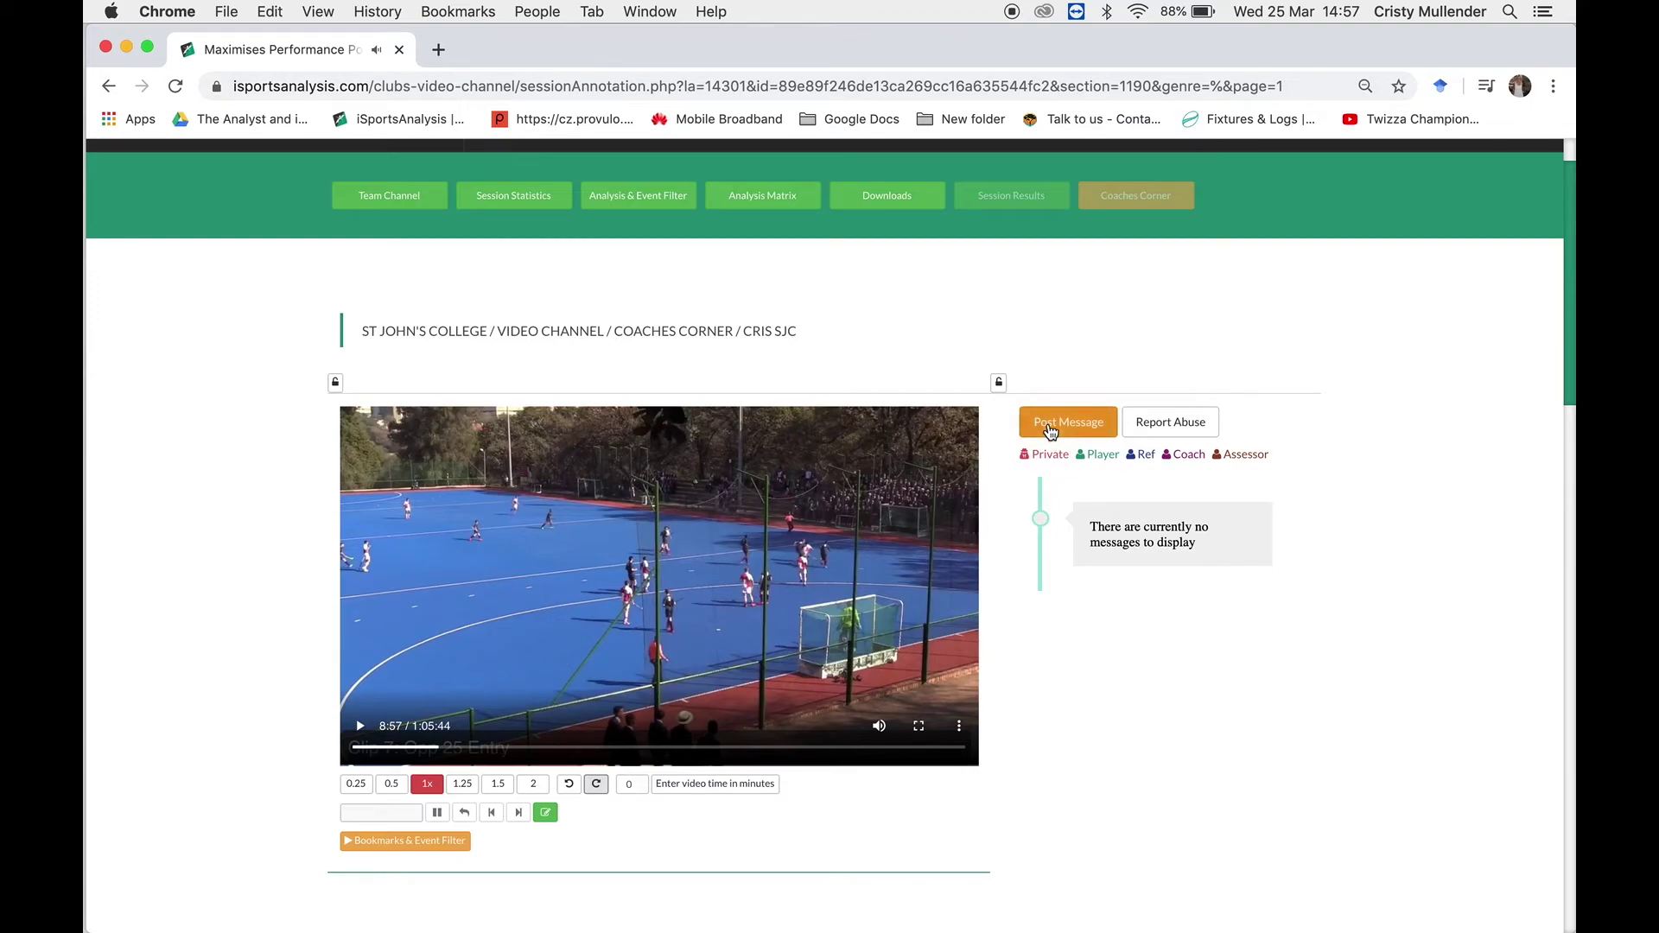
{"action": "left_click", "coordinate": [1051, 429]}
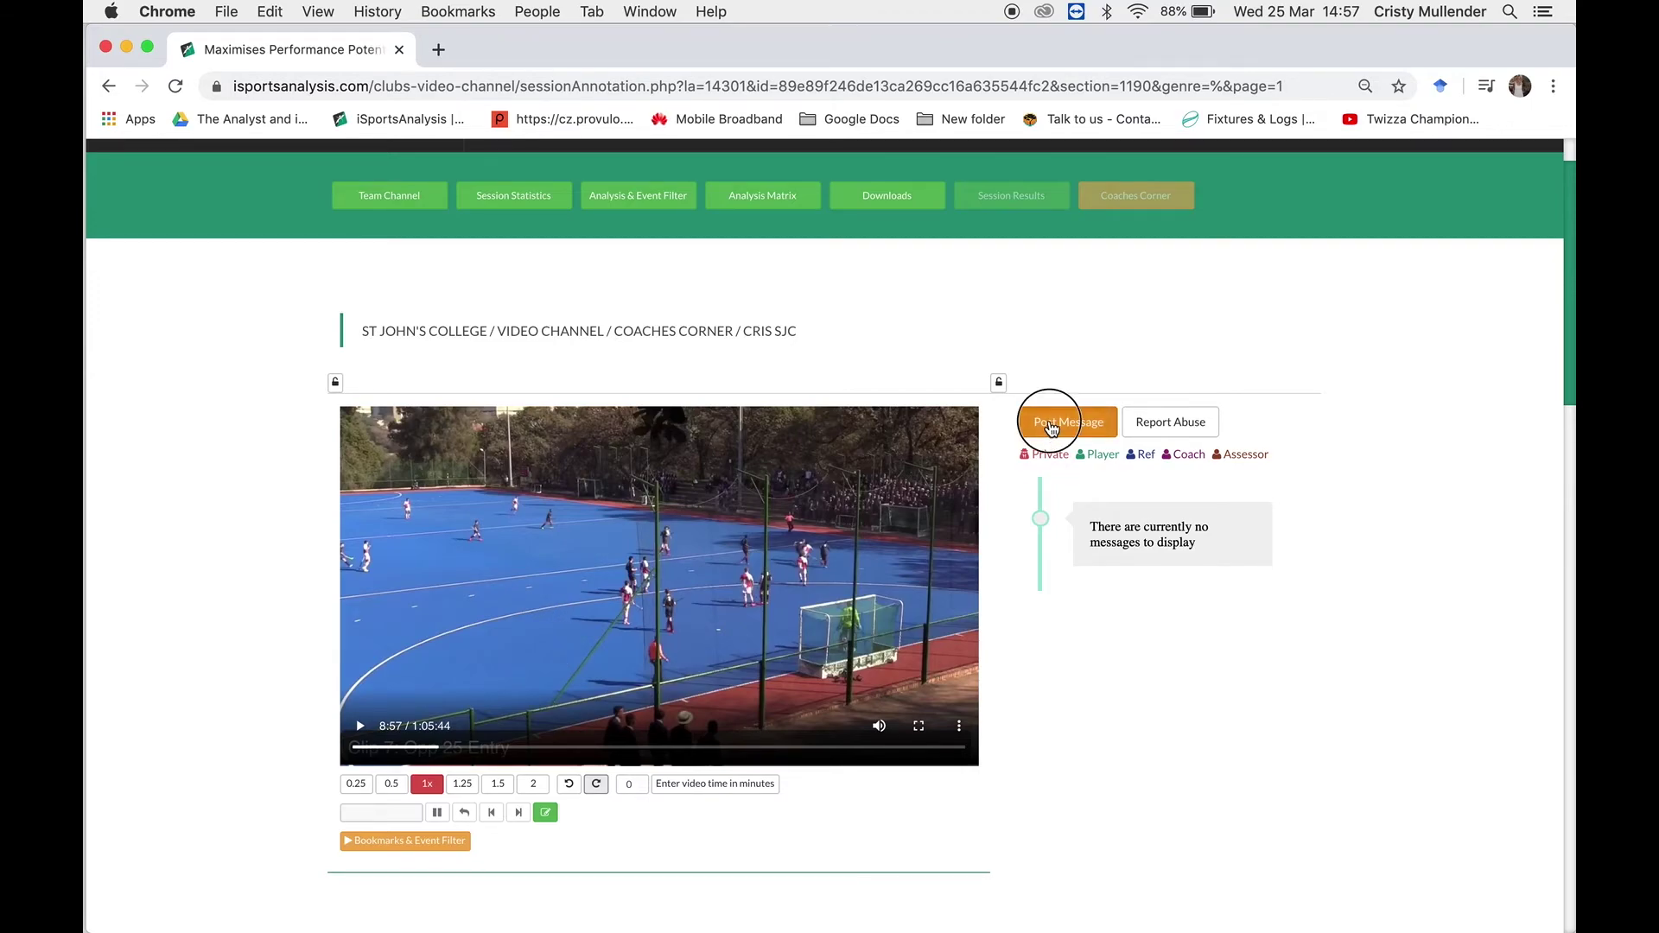
Post 'Defensive Set Up' / 'Make sure everyone is ball side' with 'Post message as coach' selected.
{"action": "left_click", "coordinate": [622, 412]}
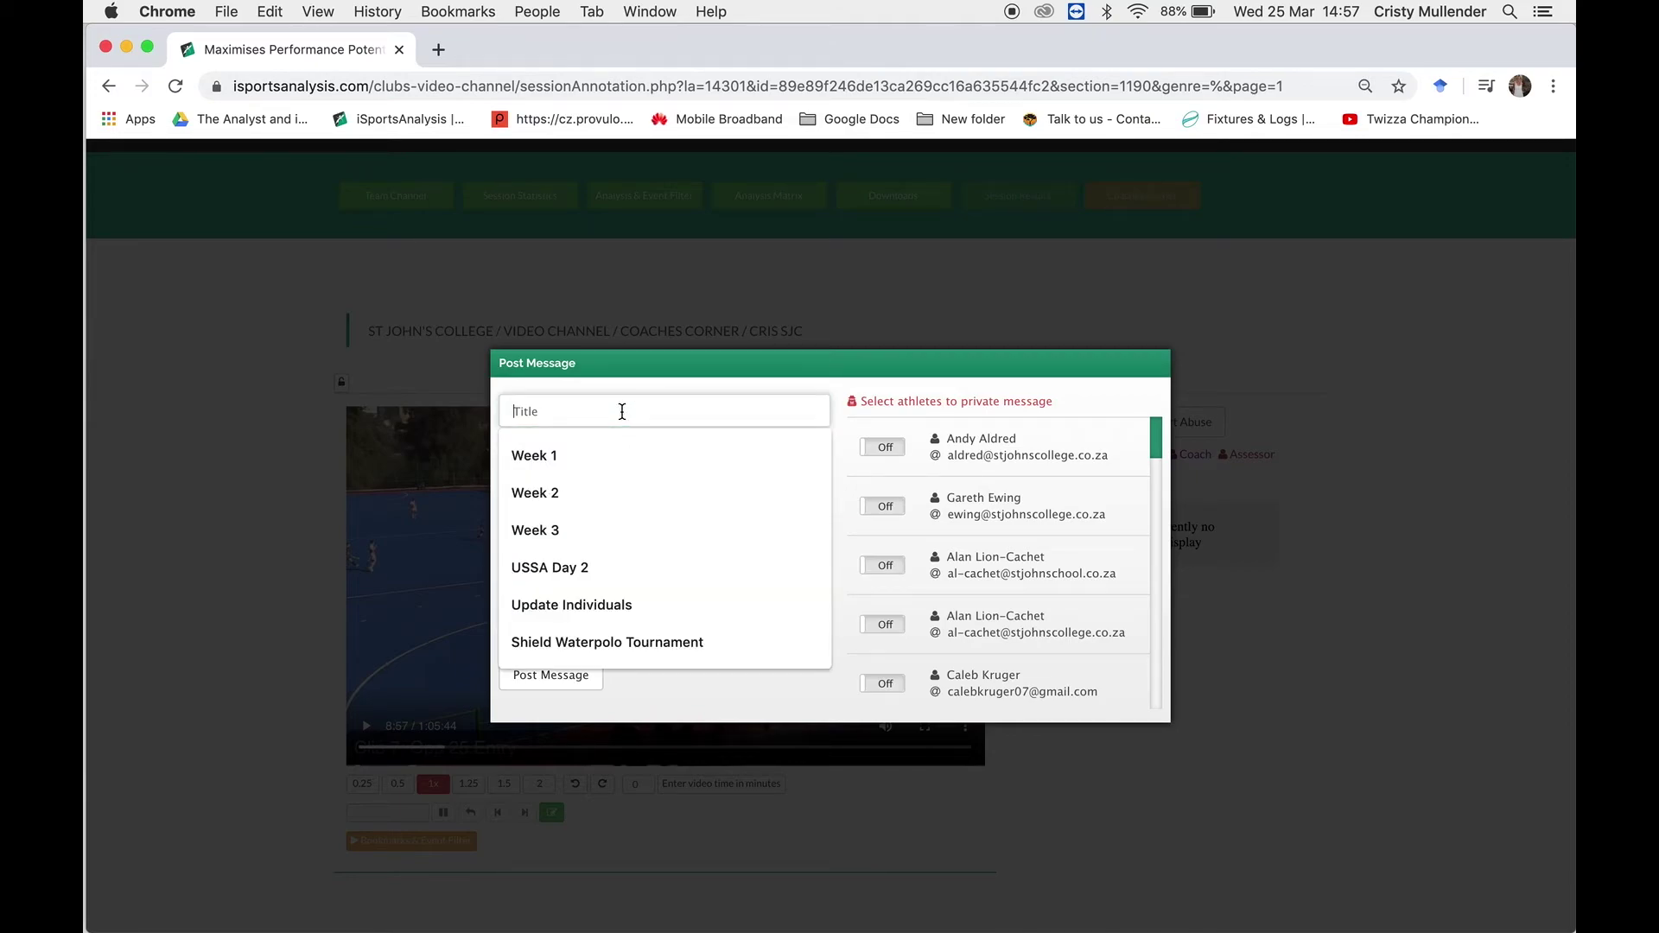
{"action": "type", "text": "Defensive"}
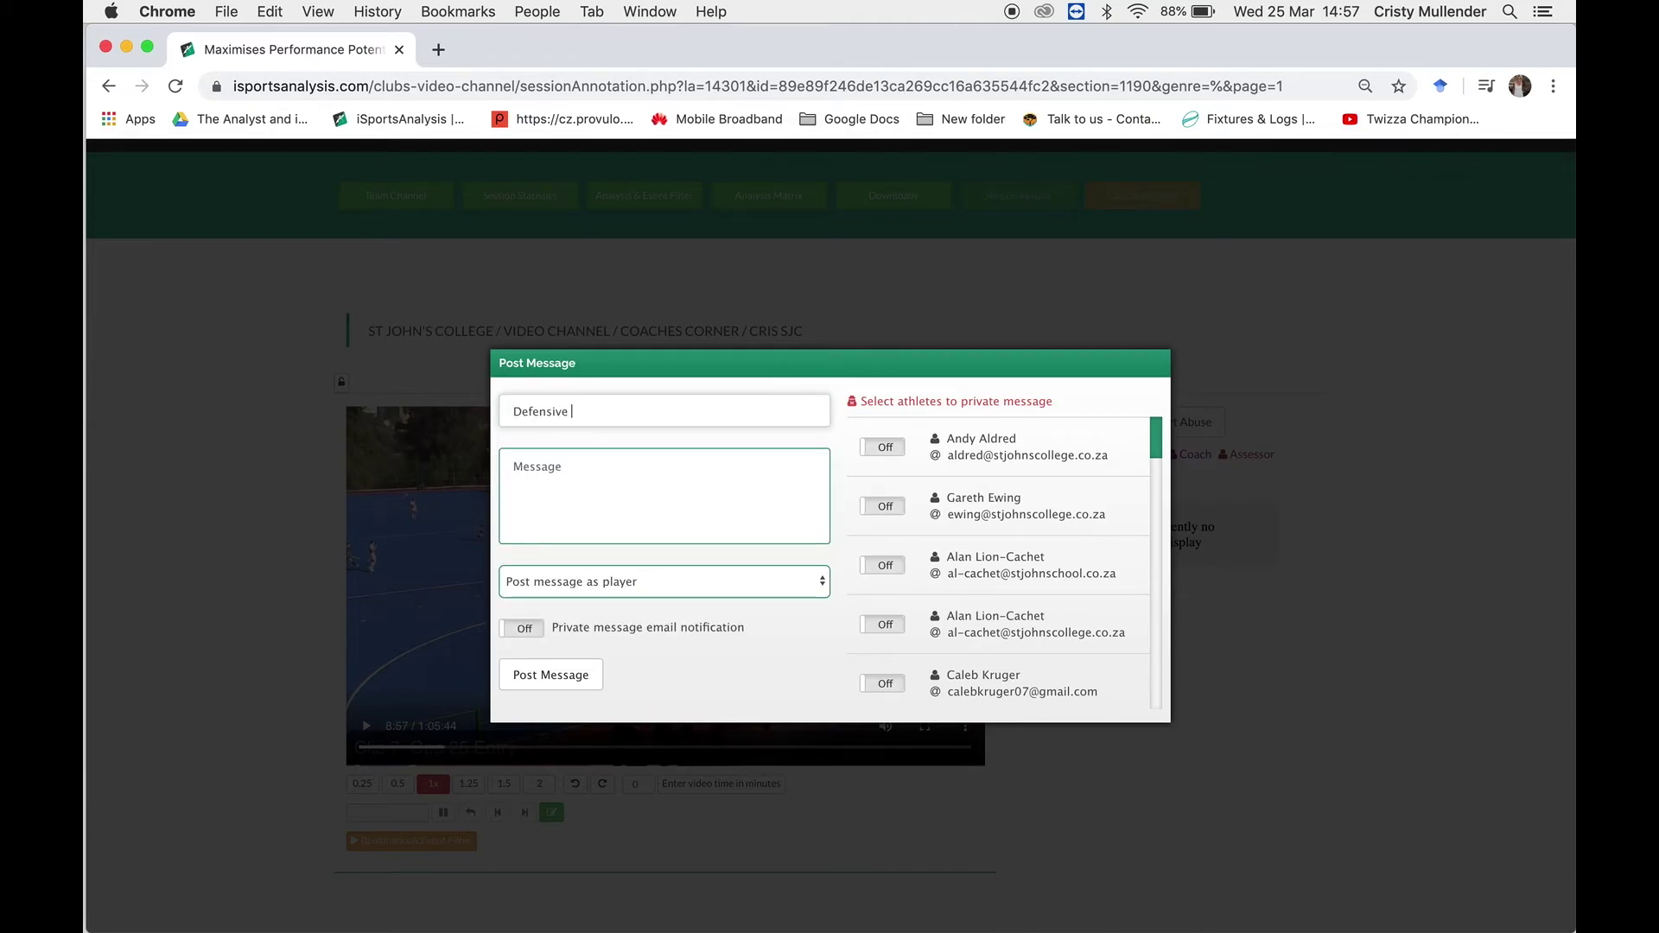
{"action": "type", "text": " Set Up"}
{"action": "left_click", "coordinate": [609, 495]}
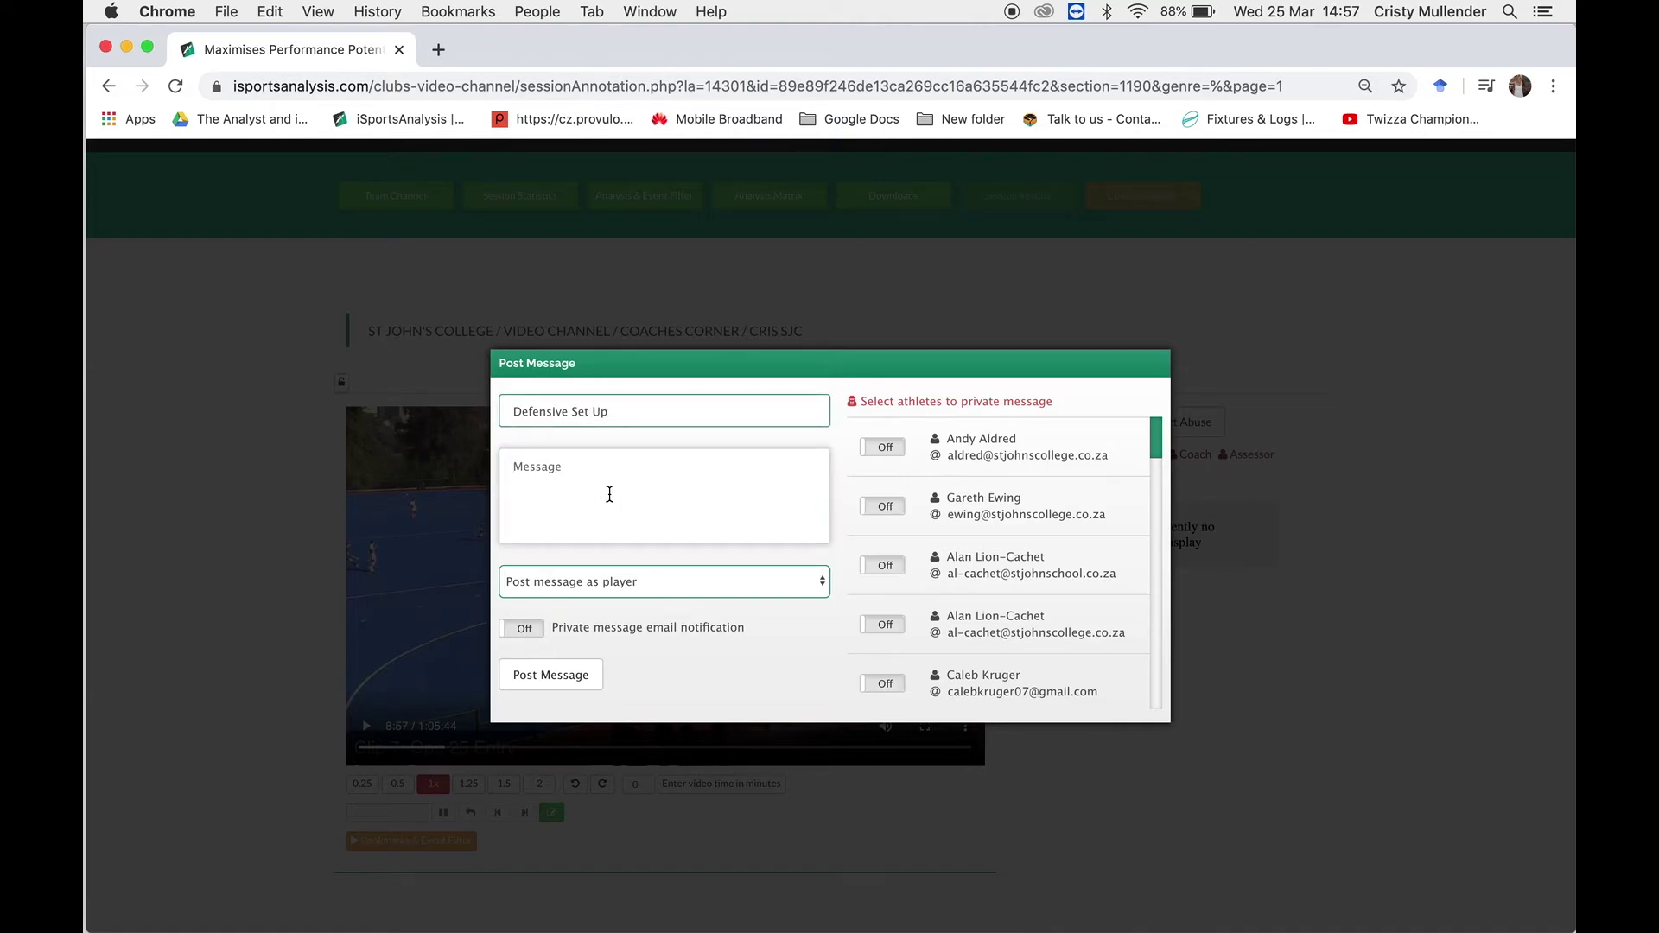
{"action": "type", "text": "Make sure everyone is ball side"}
{"action": "left_click", "coordinate": [567, 582]}
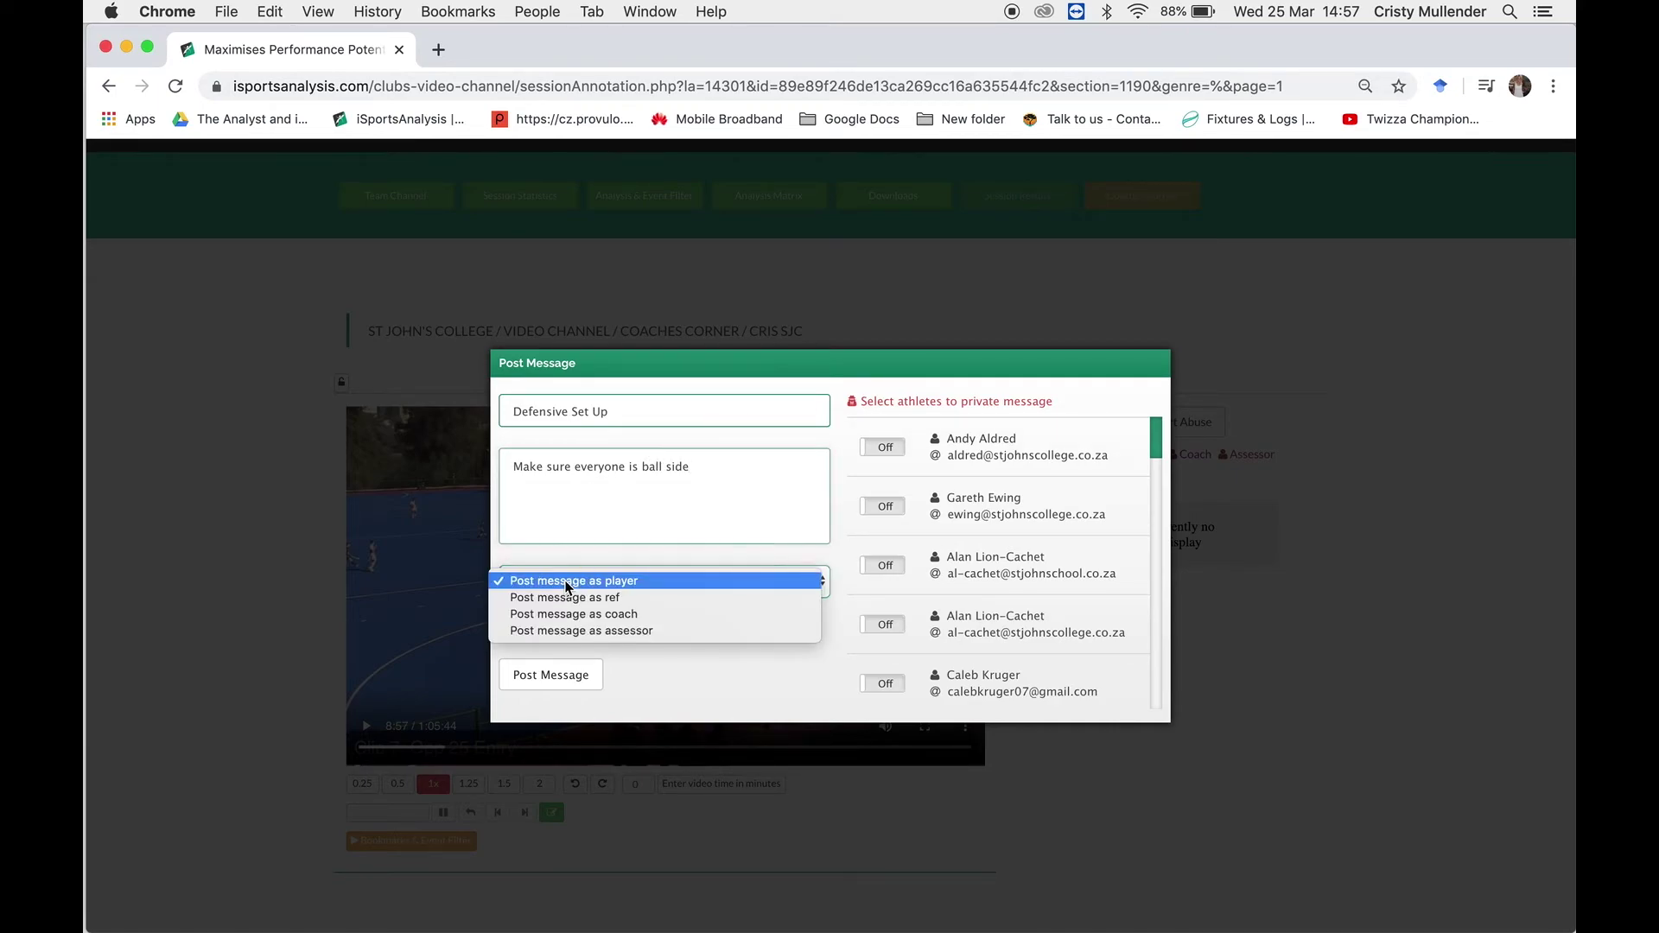
{"action": "left_click", "coordinate": [581, 613]}
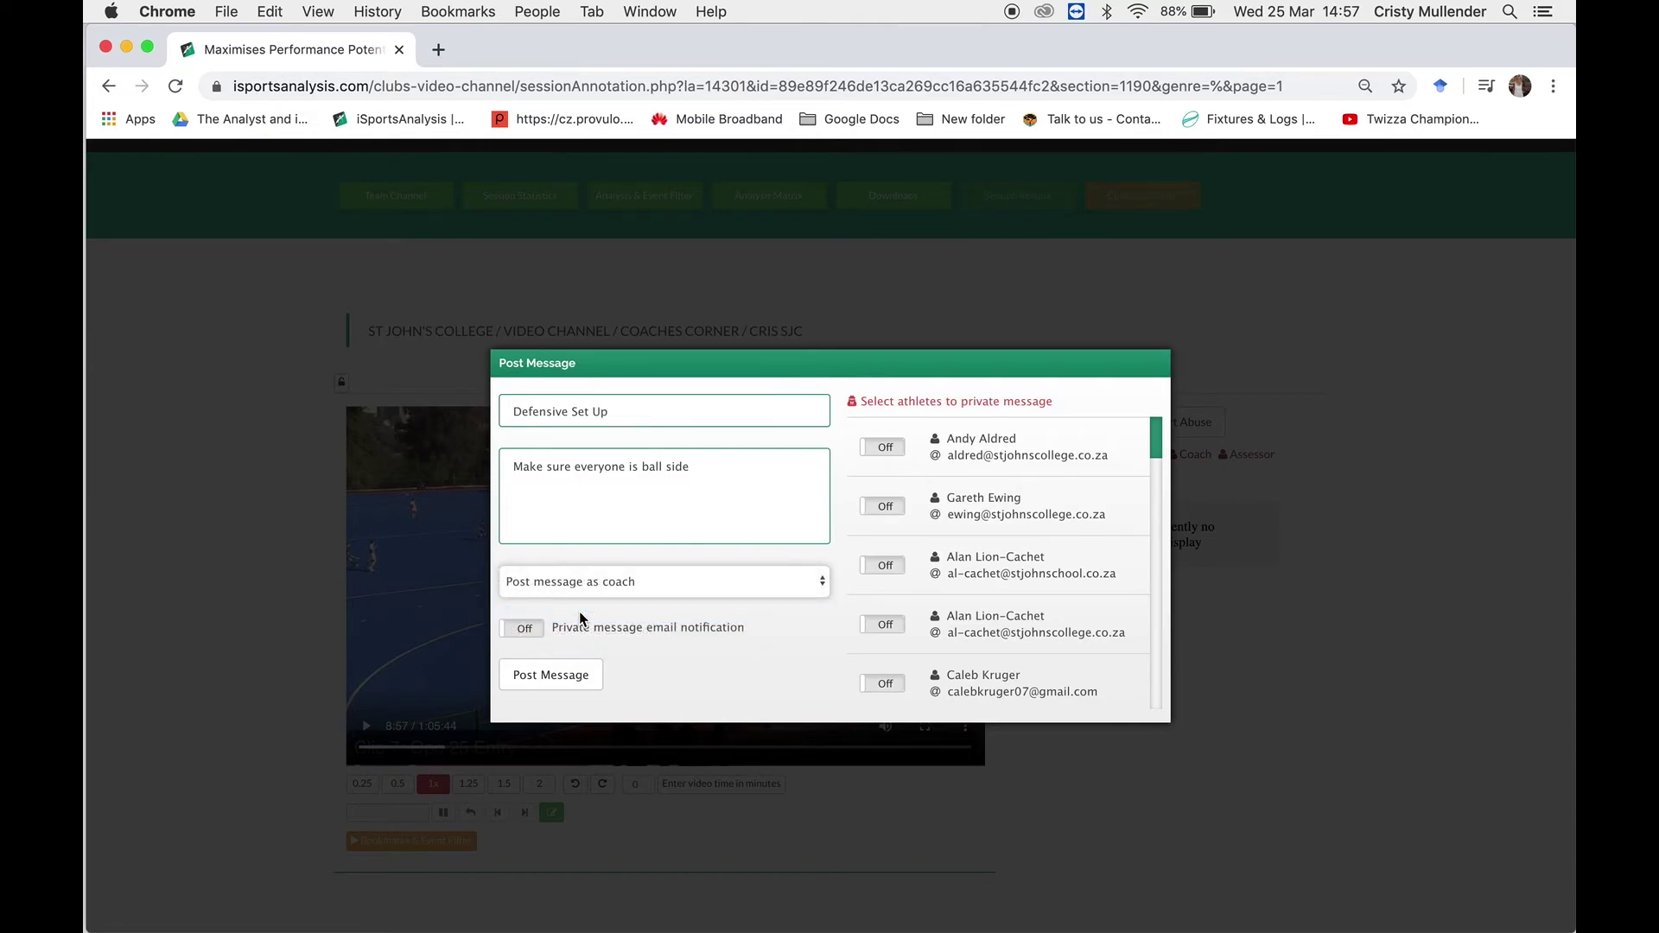
{"action": "mouse_move", "coordinate": [1158, 445]}
{"action": "left_mouse_down"}
{"action": "mouse_move", "coordinate": [1156, 648]}
{"action": "mouse_move", "coordinate": [1153, 423]}
{"action": "left_mouse_up"}
{"action": "scroll", "coordinate": [890, 567], "scroll_direction": "down", "scroll_amount": 5}
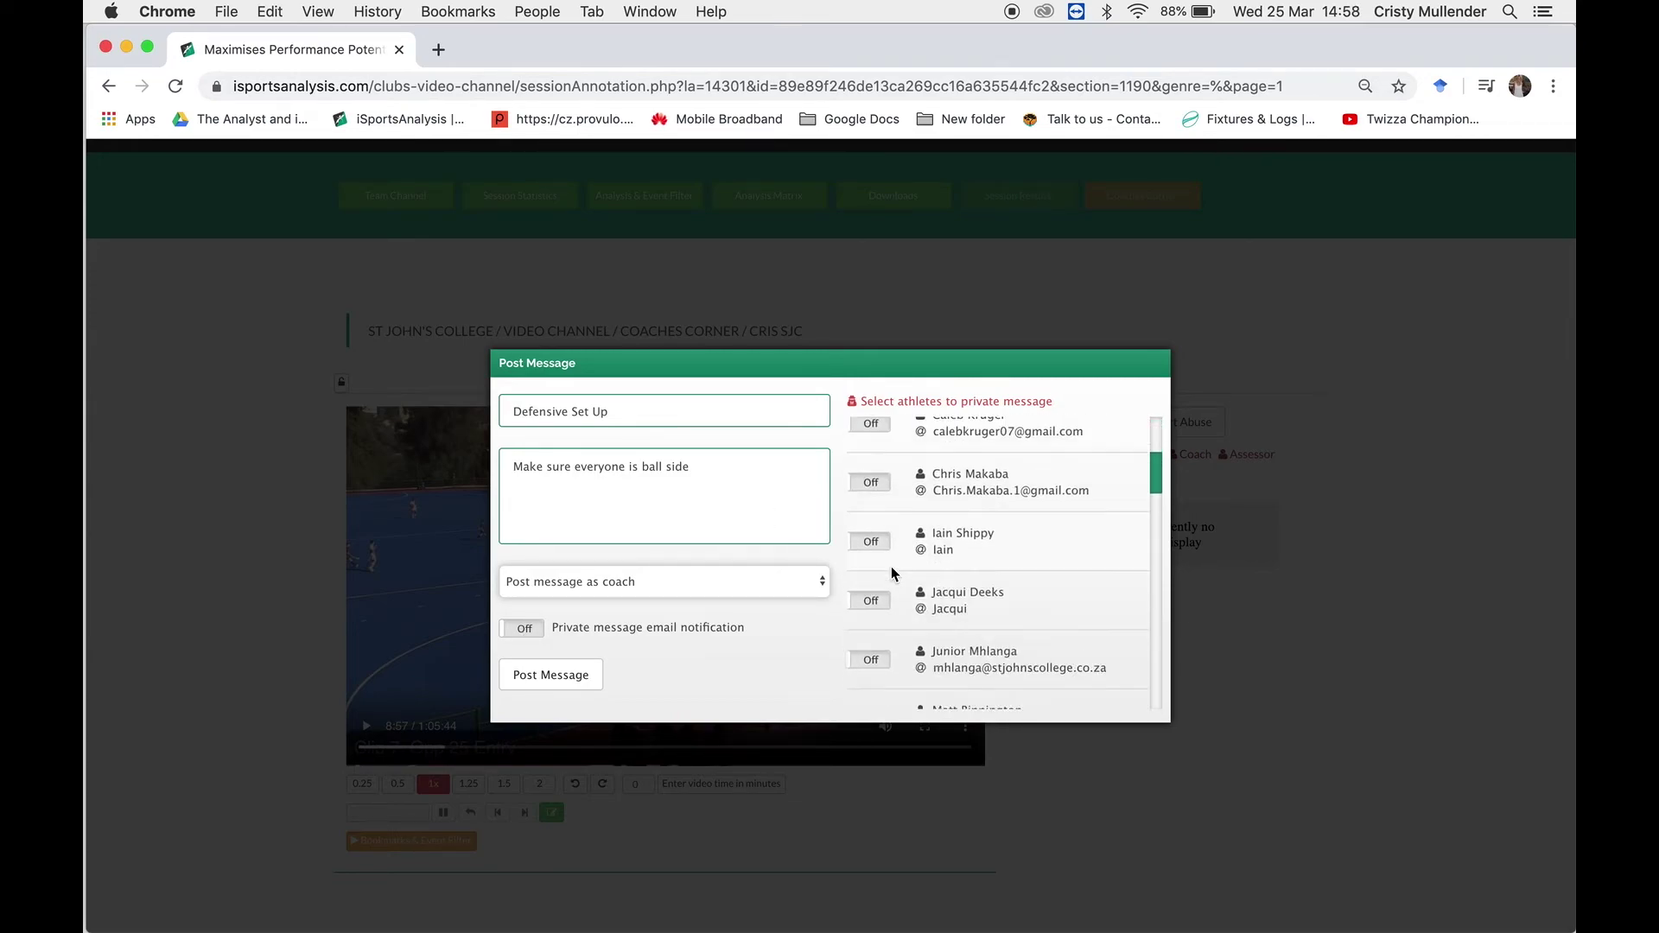
{"action": "left_click", "coordinate": [570, 680]}
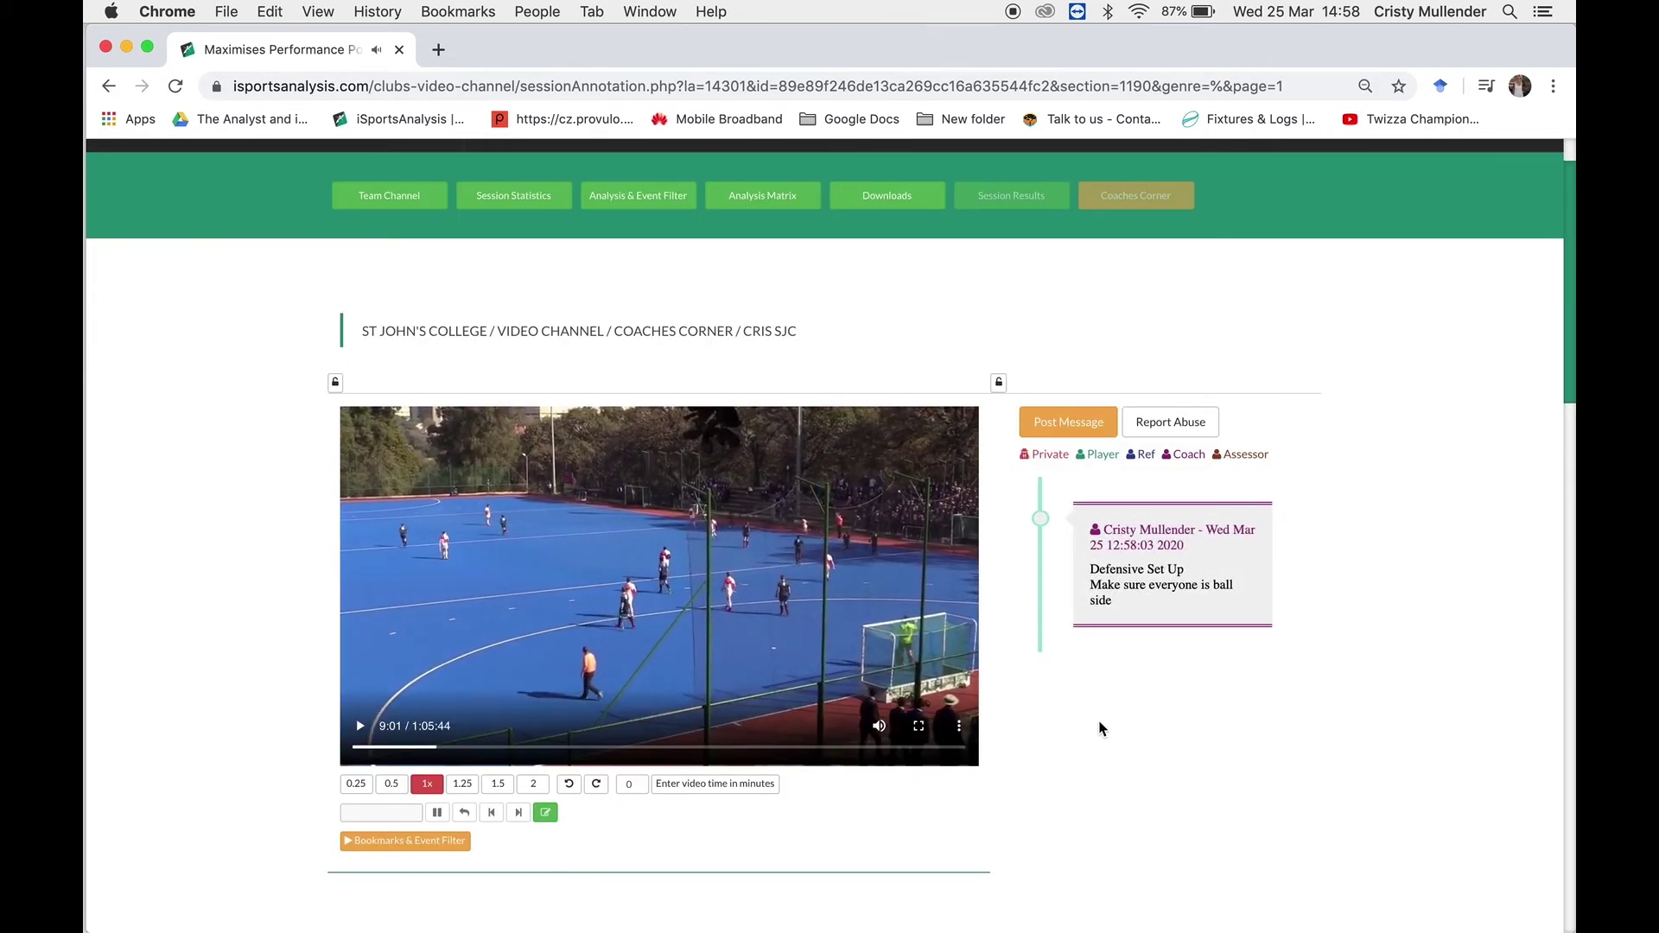
Jump the video to the message's 8:57 marker, play to 8:59, and open a new message form.
{"action": "scroll", "coordinate": [1099, 729], "scroll_direction": "down", "scroll_amount": 5}
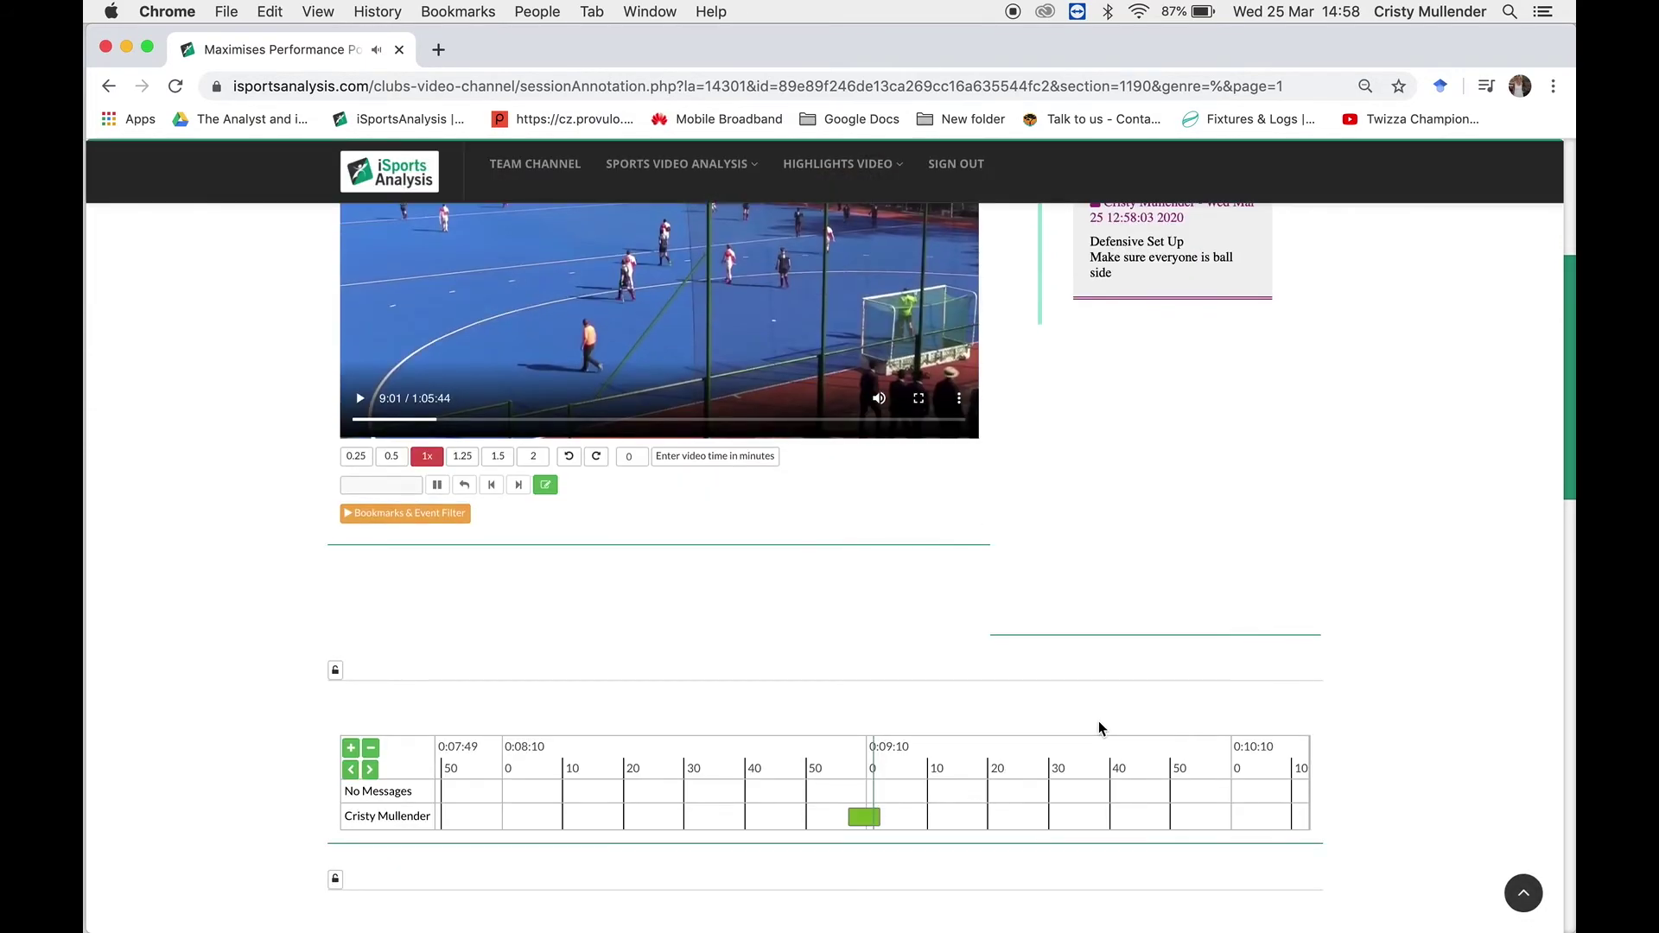
{"action": "left_click", "coordinate": [859, 819]}
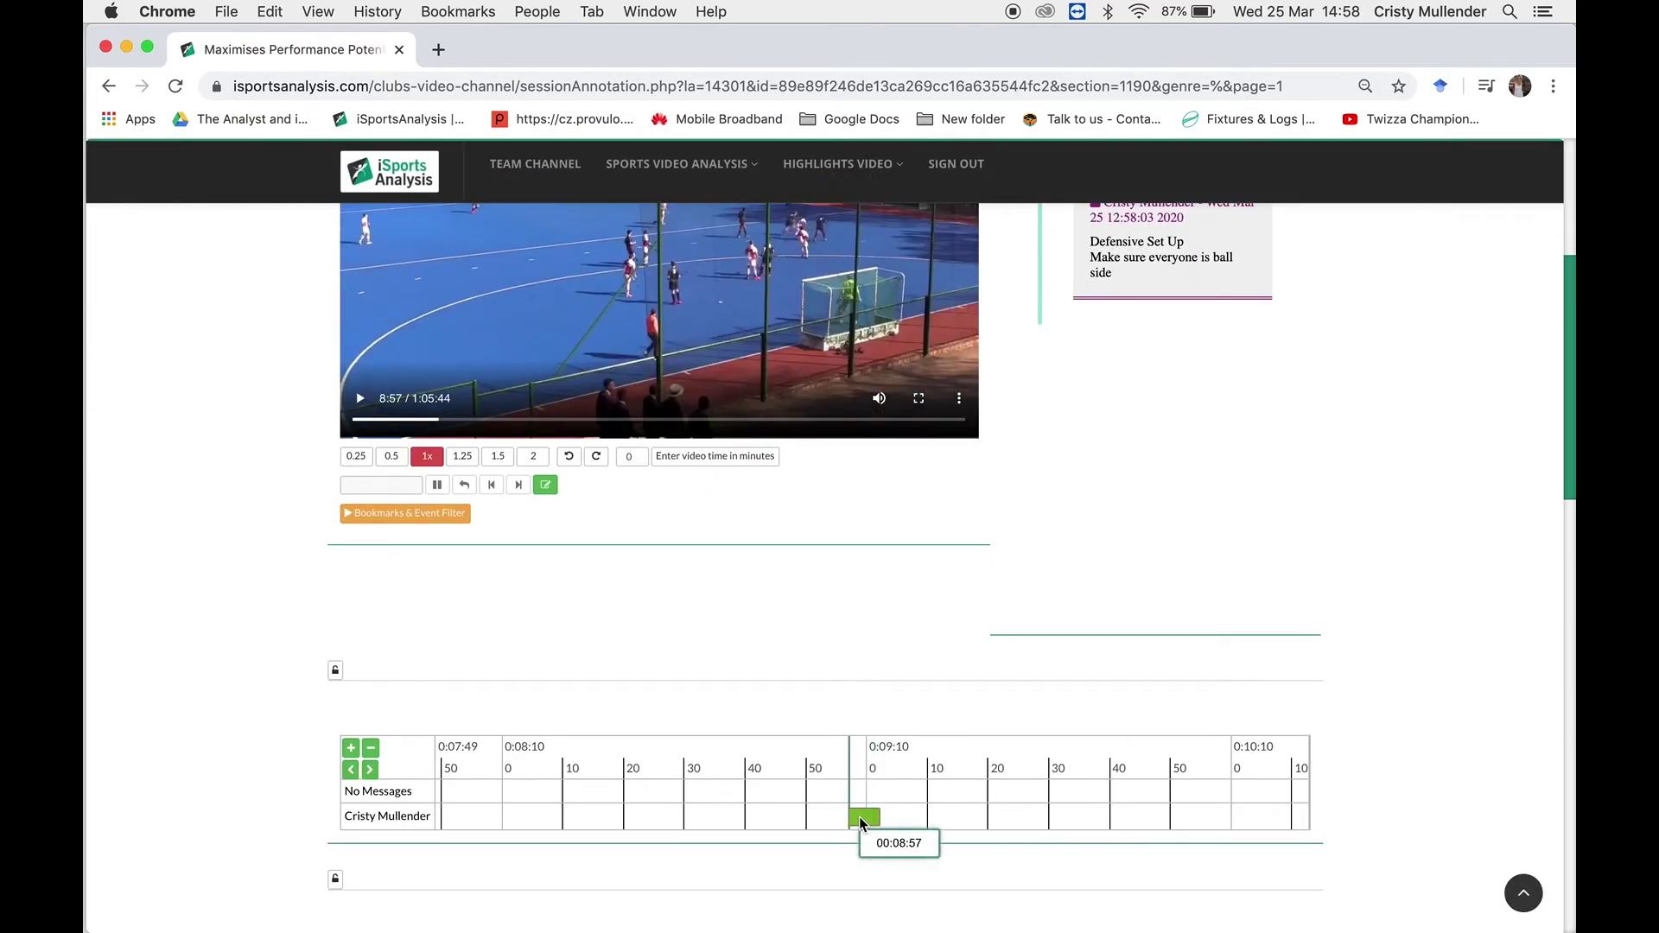
{"action": "scroll", "coordinate": [980, 762], "scroll_direction": "up", "scroll_amount": 5}
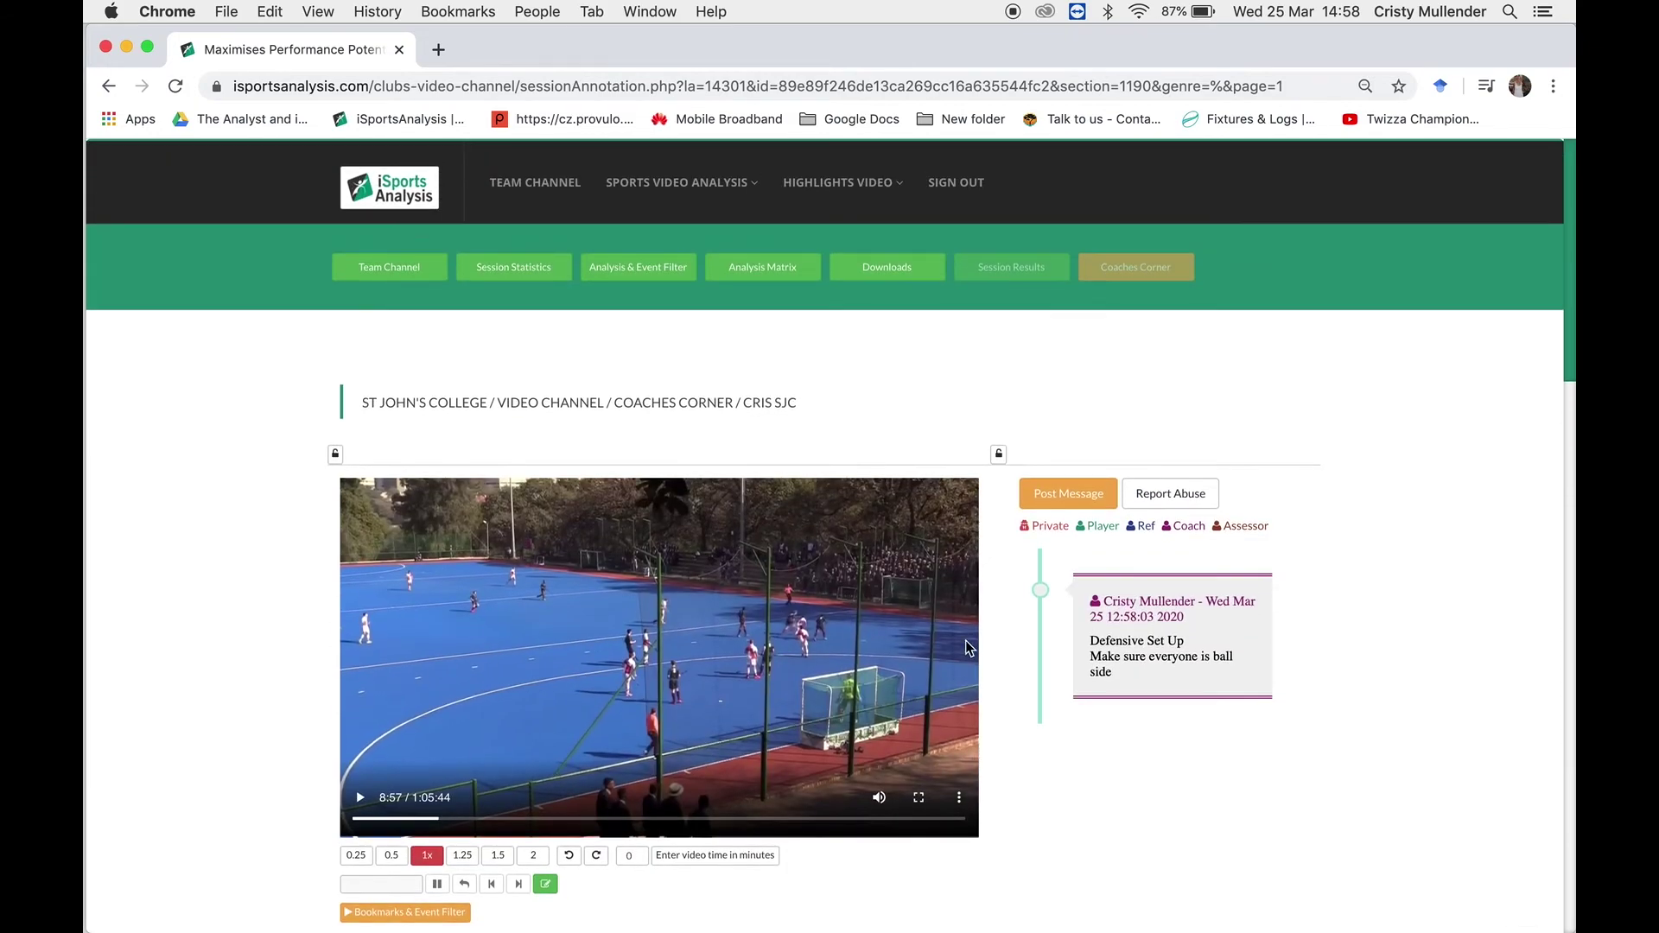
{"action": "left_click", "coordinate": [864, 626]}
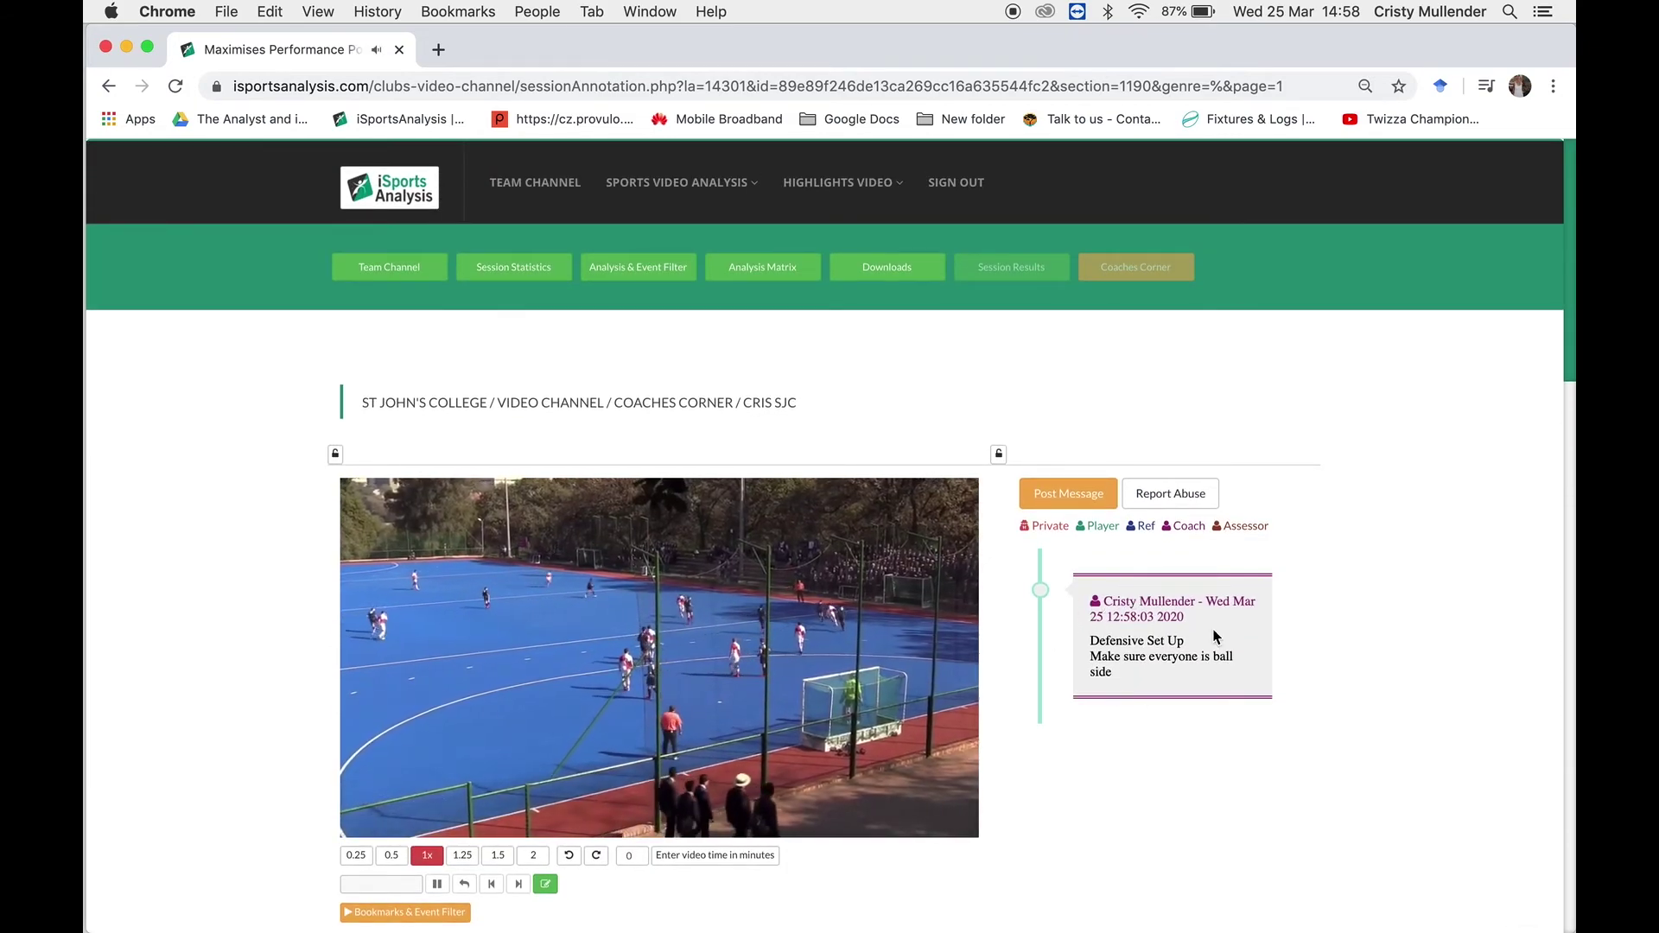
{"action": "left_click", "coordinate": [1164, 655]}
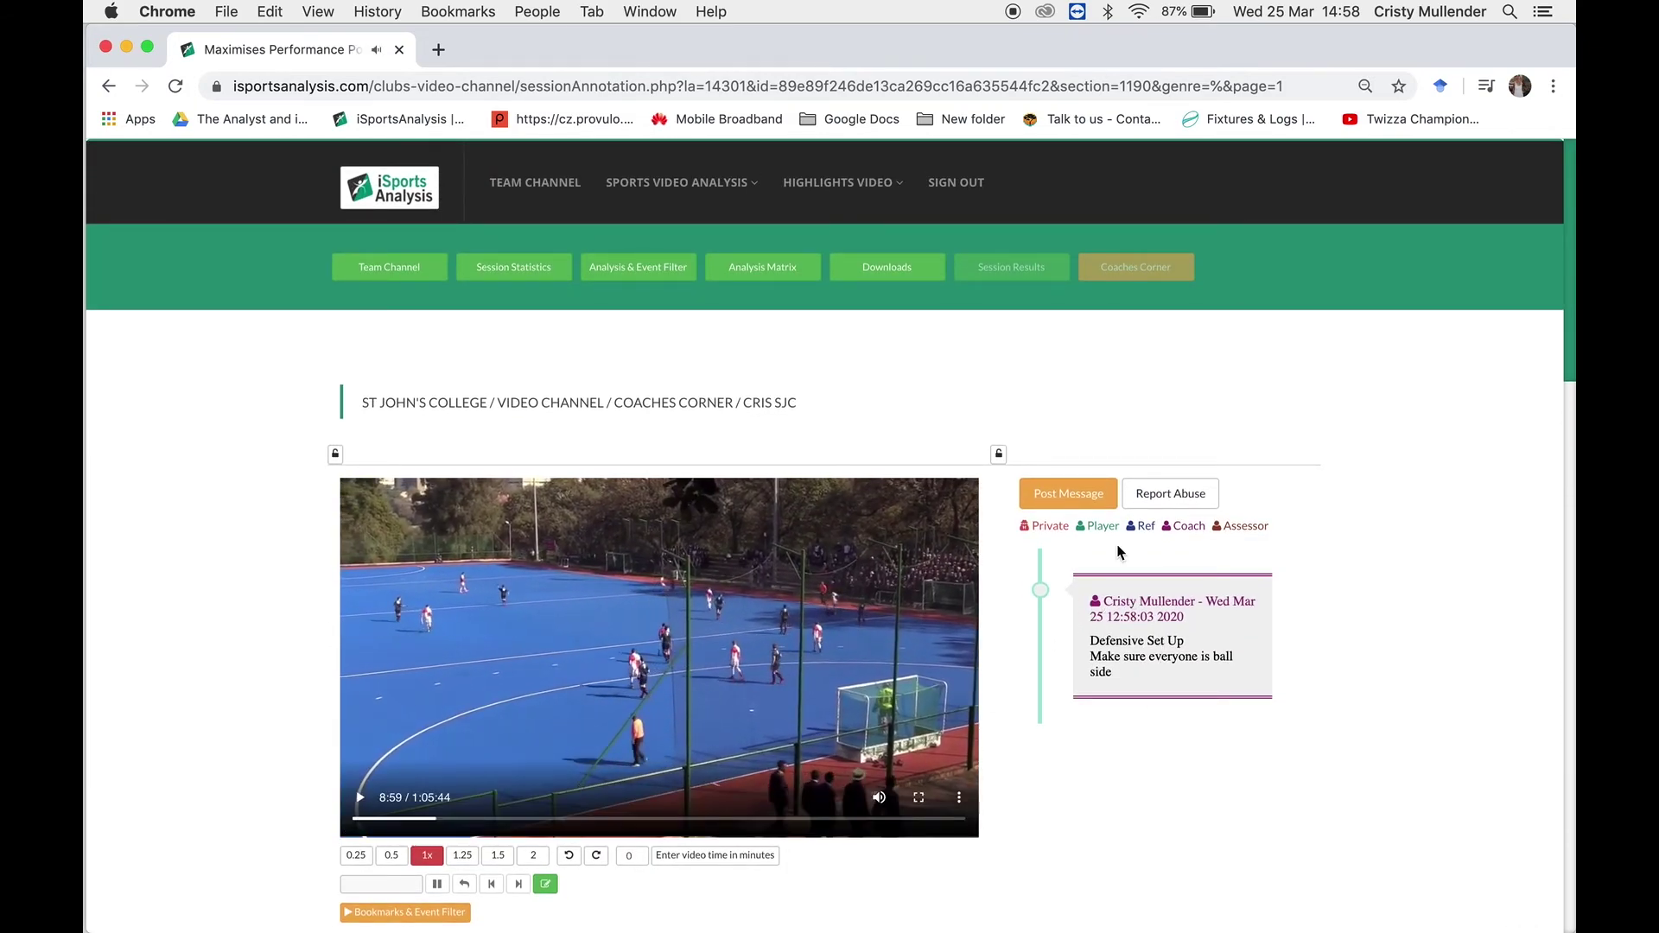
{"action": "left_click", "coordinate": [1081, 492]}
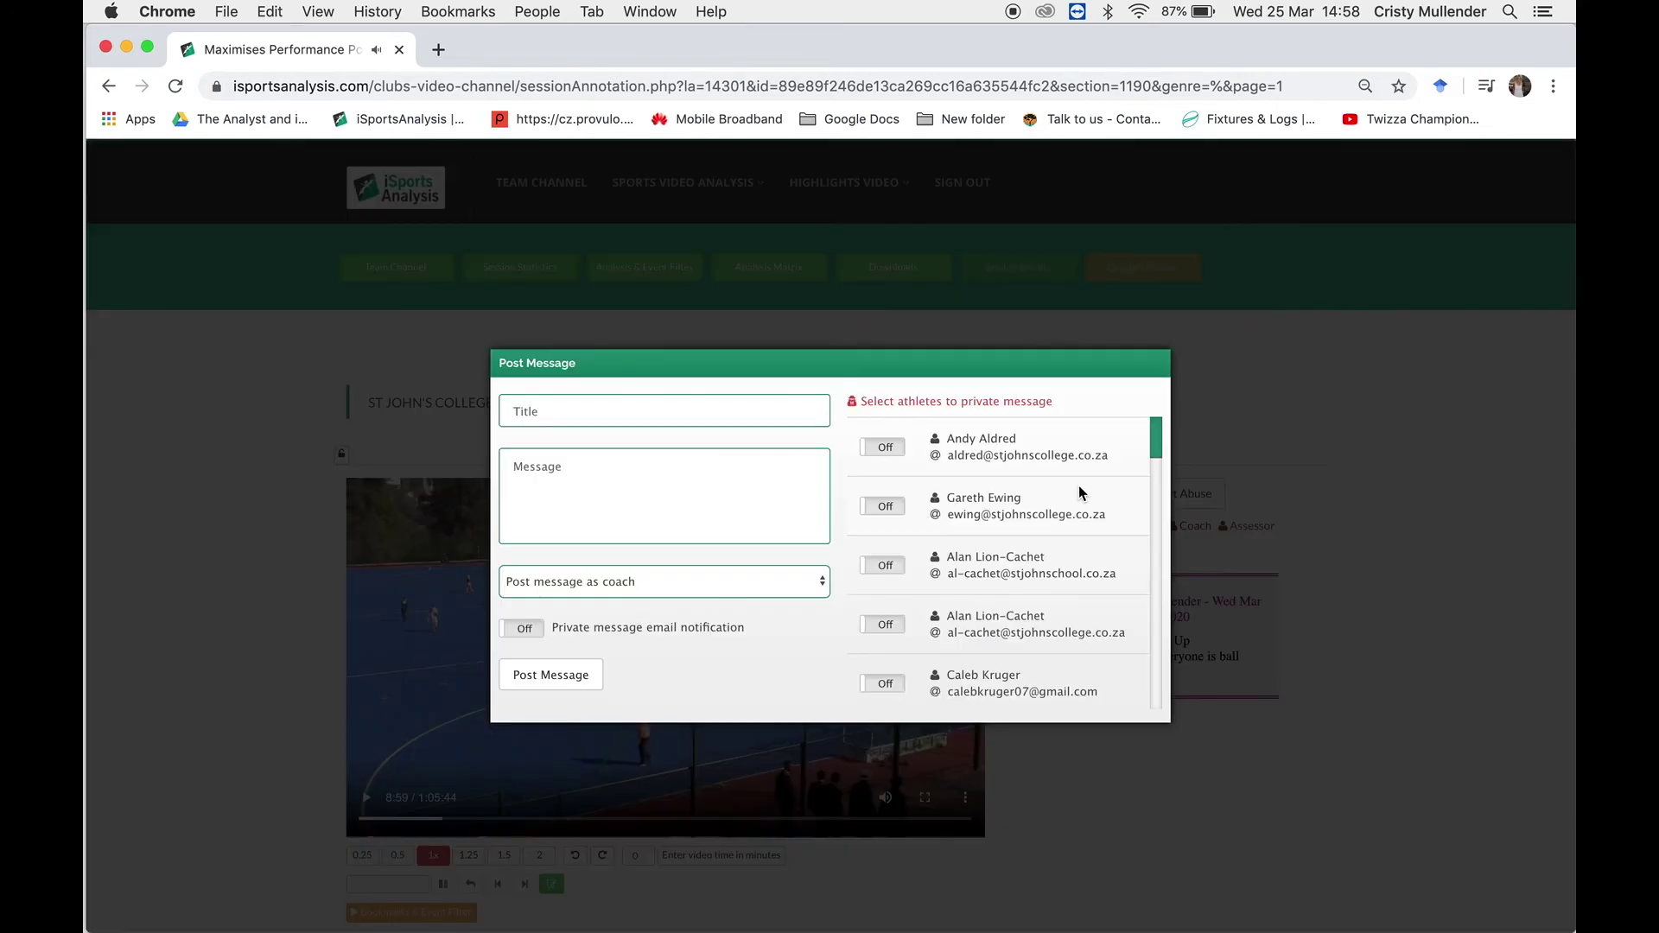
Abandon the first message form and rewind the video a few seconds.
{"action": "left_click", "coordinate": [581, 412]}
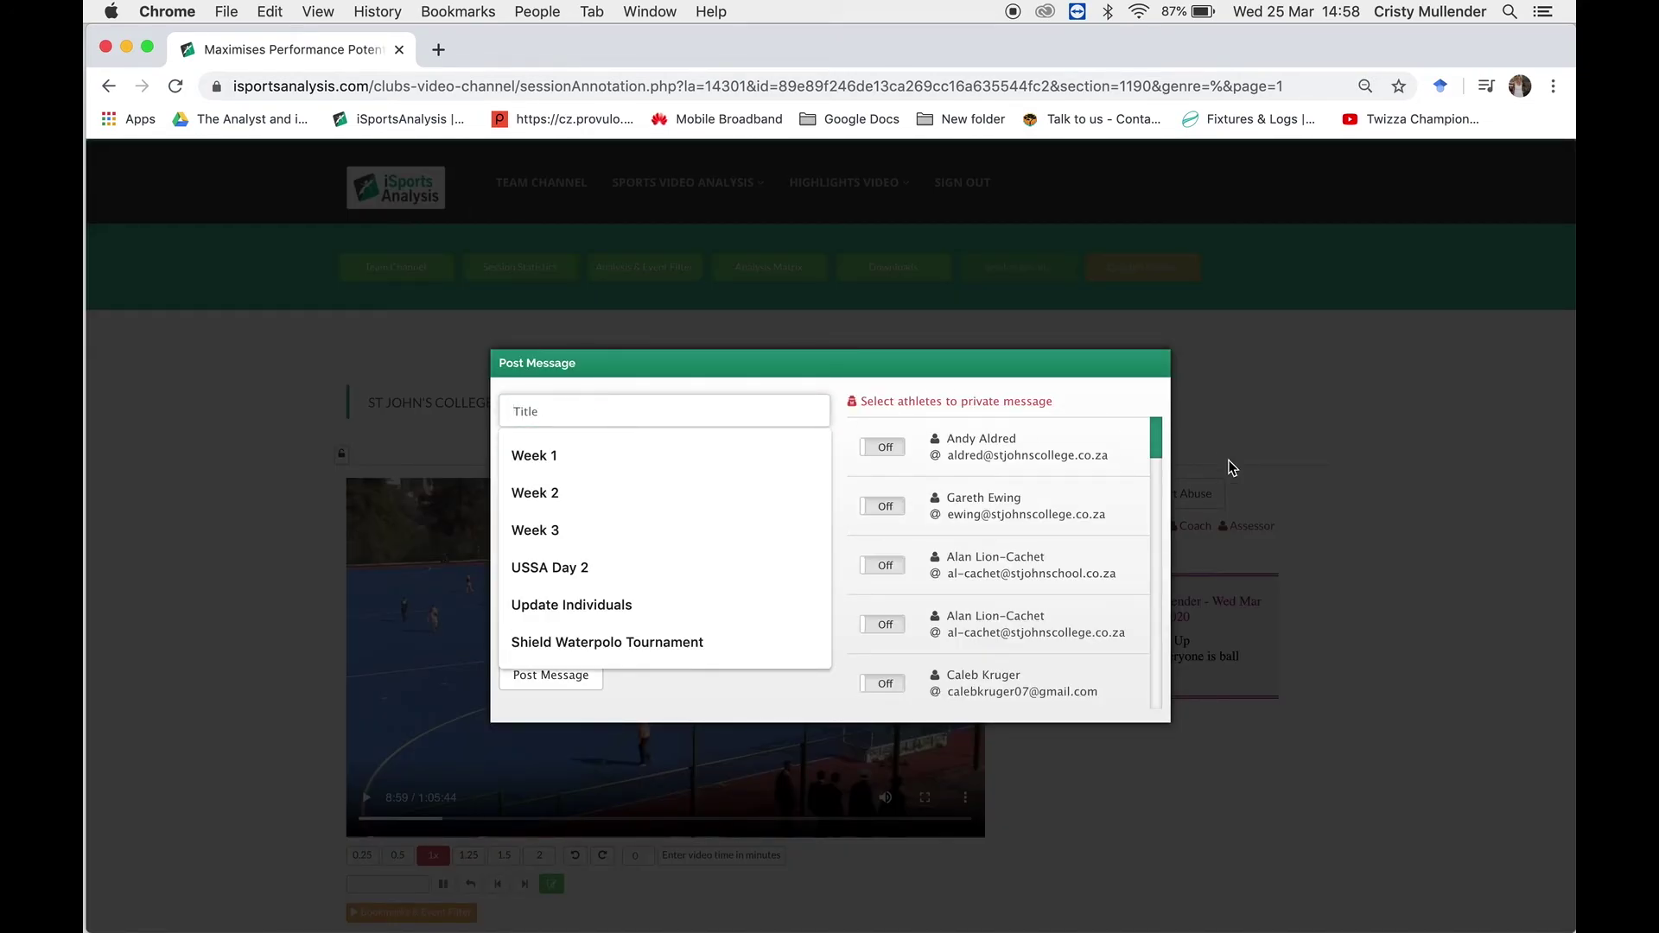
{"action": "left_click", "coordinate": [1231, 468]}
{"action": "left_click", "coordinate": [569, 856]}
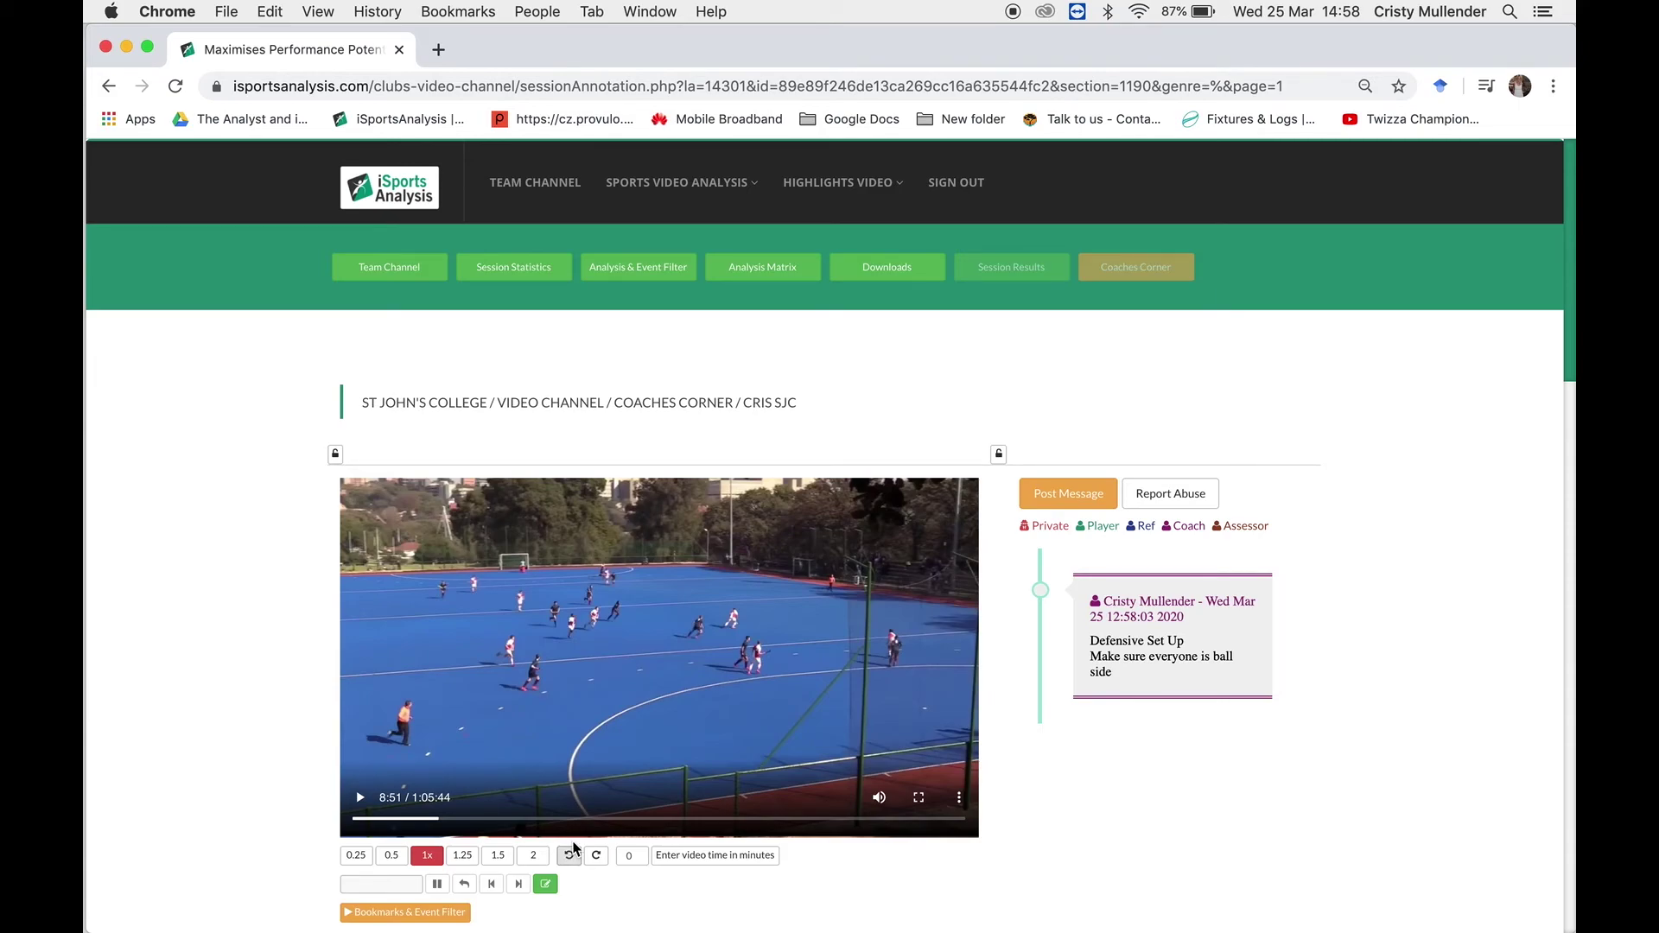
Write a new coach message titled 'Feedback' with the body 'Ball Side'.
{"action": "left_click", "coordinate": [1085, 501]}
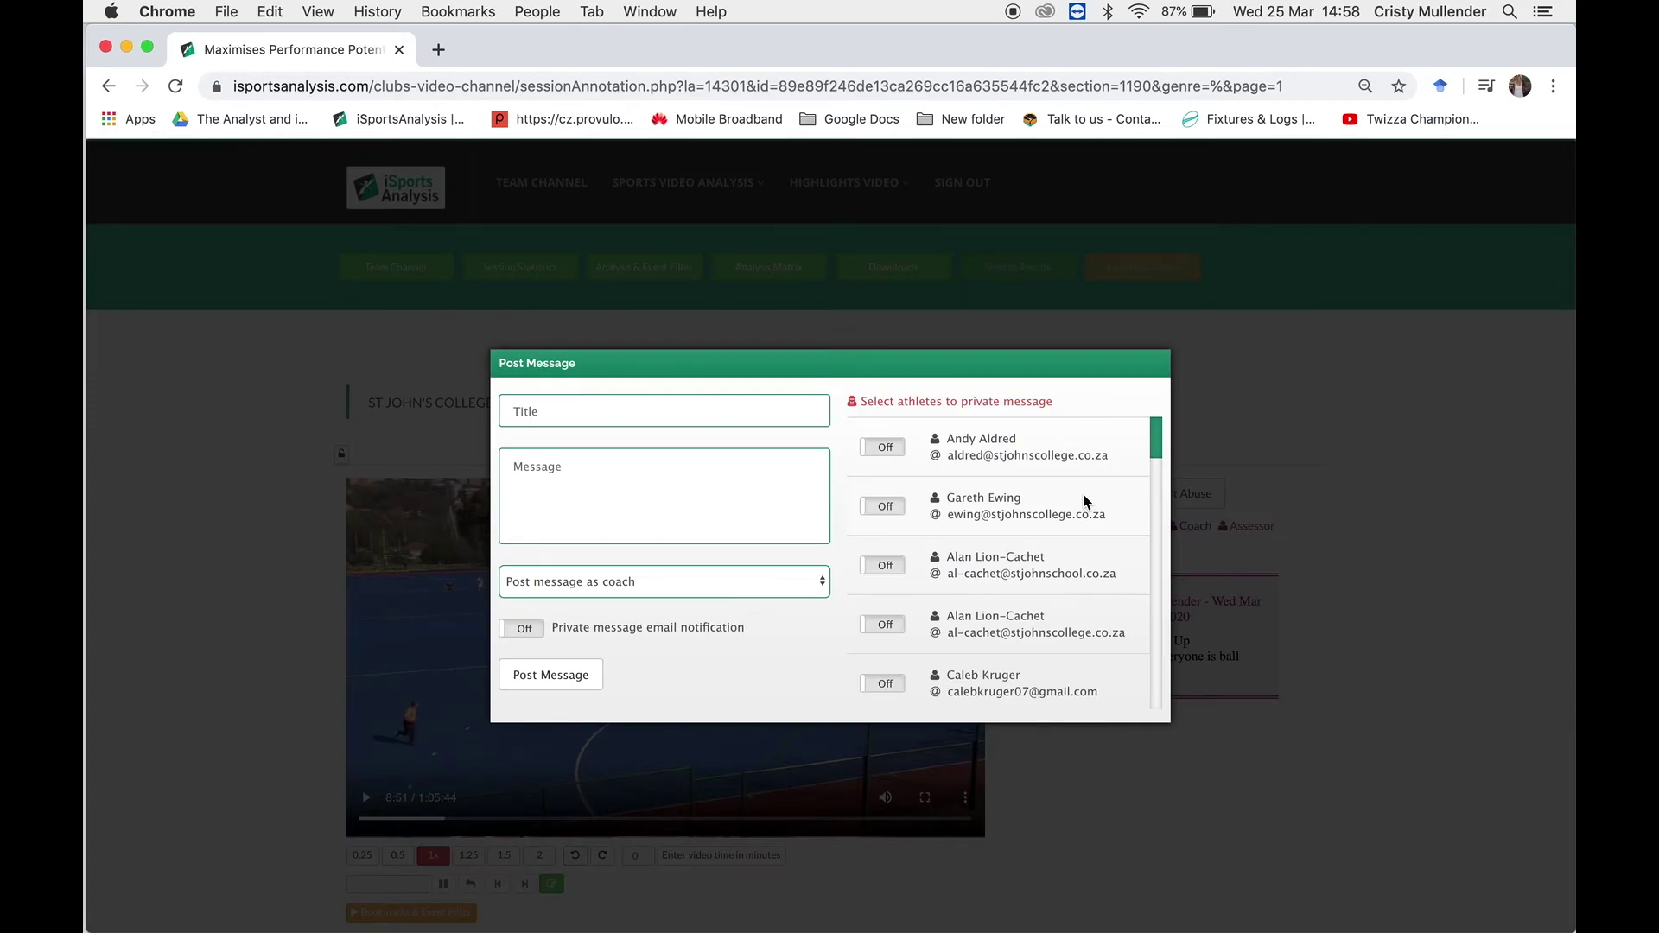
{"action": "left_click", "coordinate": [659, 411]}
{"action": "type", "text": "F"}
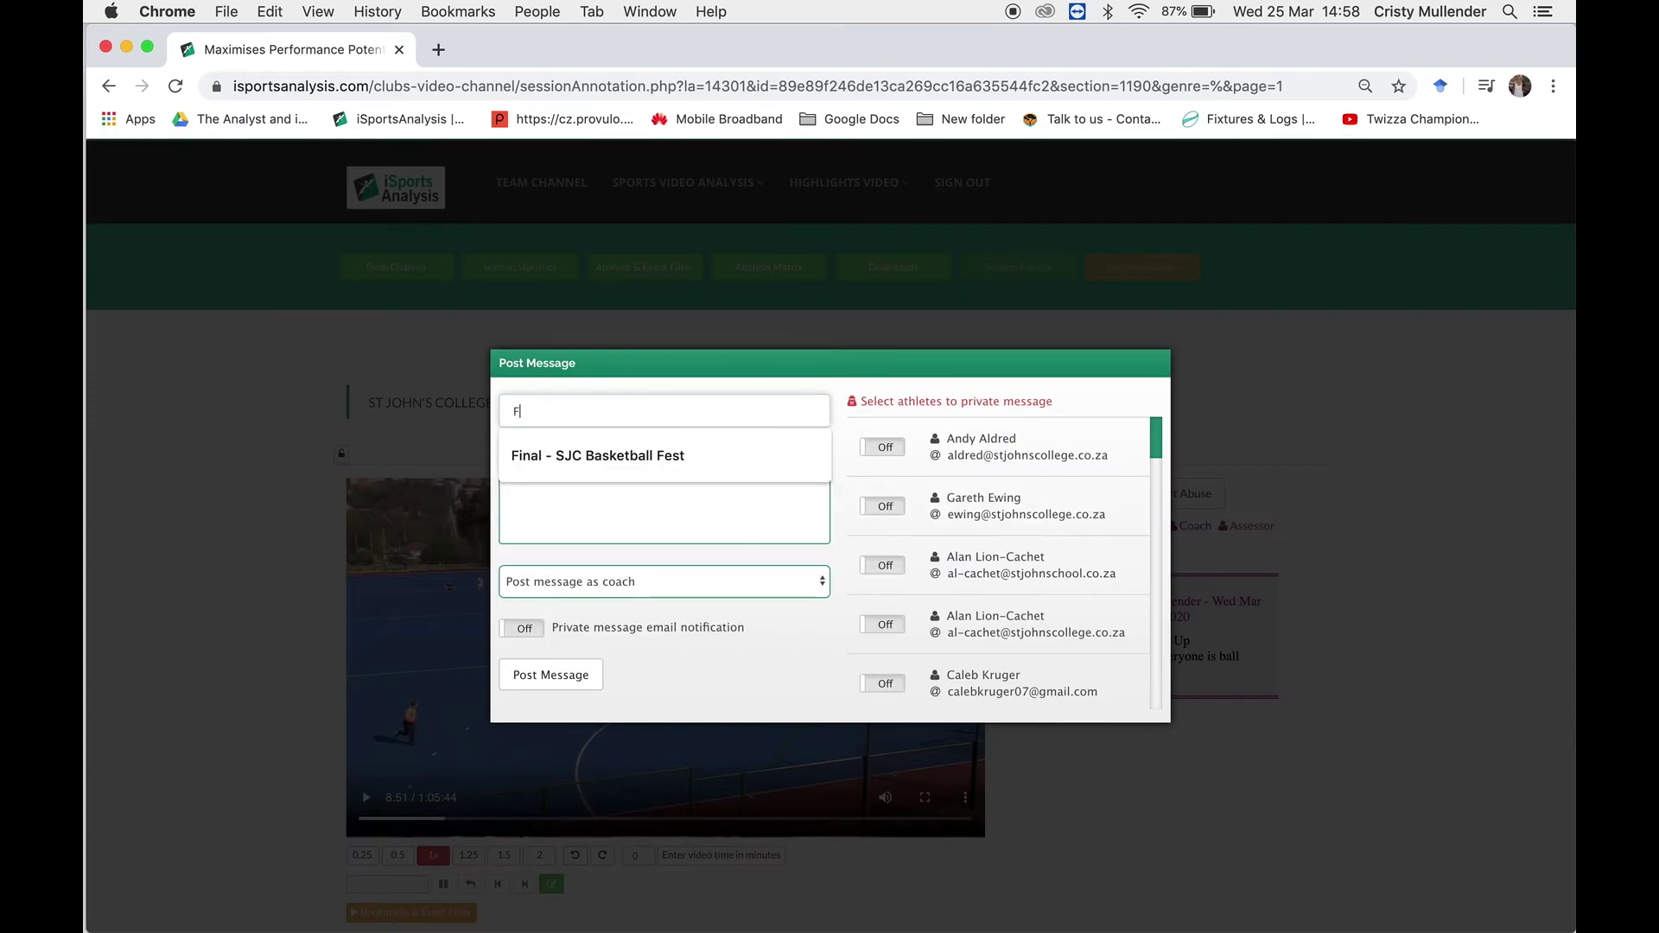
{"action": "type", "text": "eedback"}
{"action": "left_click", "coordinate": [653, 461]}
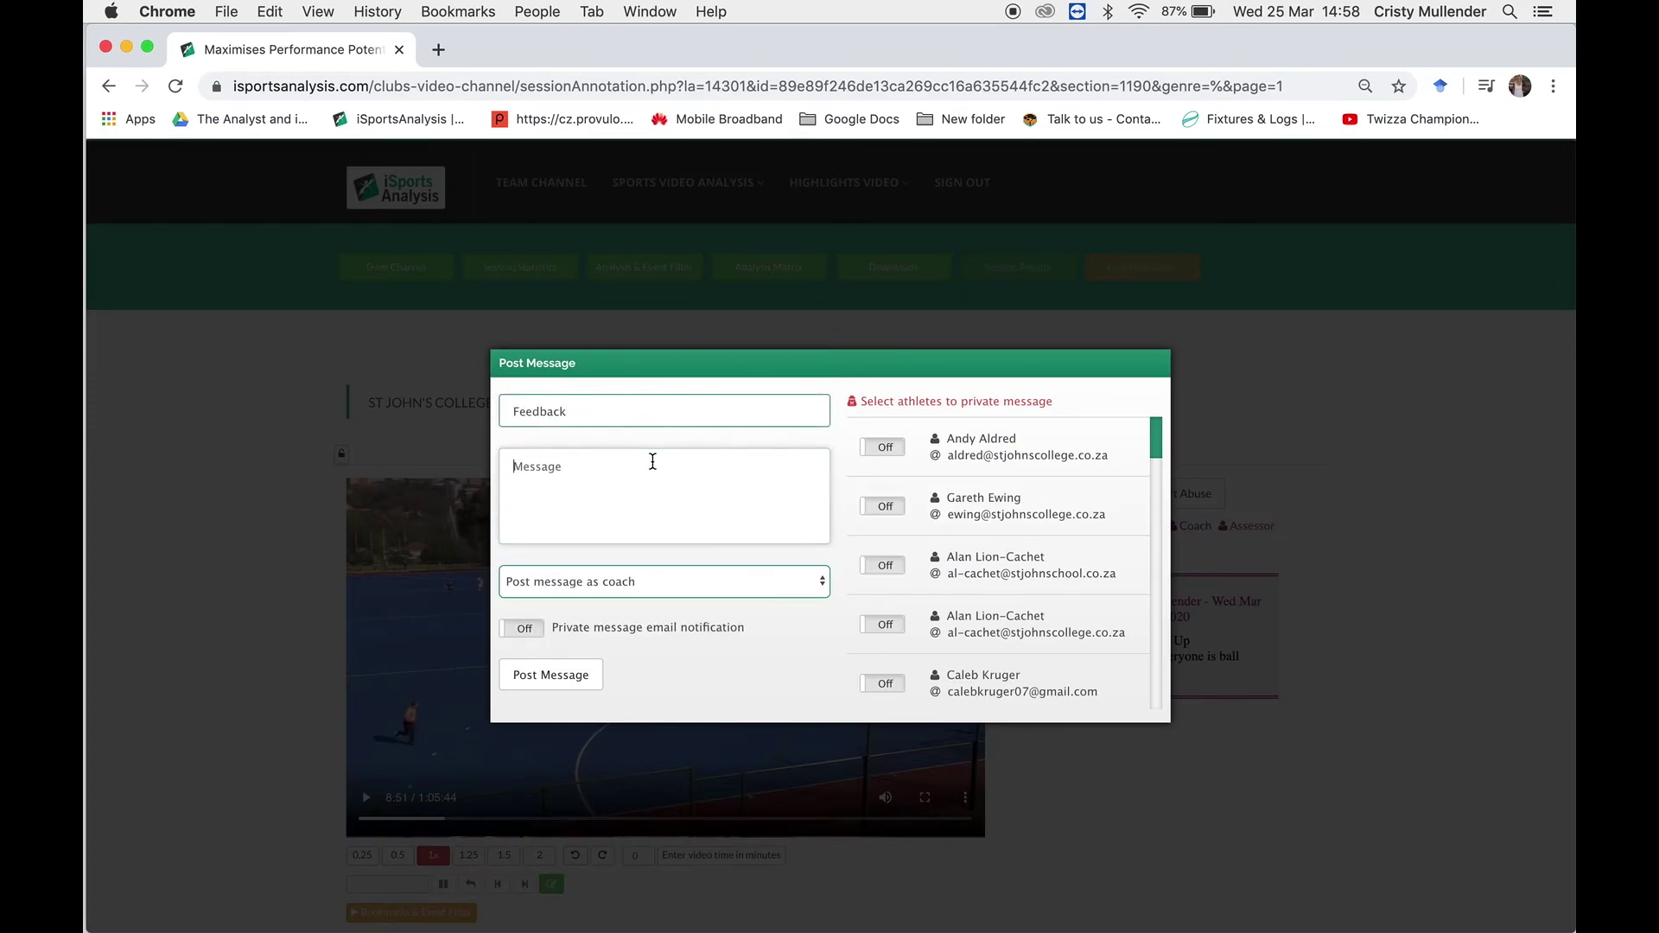
{"action": "type", "text": "B"}
{"action": "left_click", "coordinate": [630, 581]}
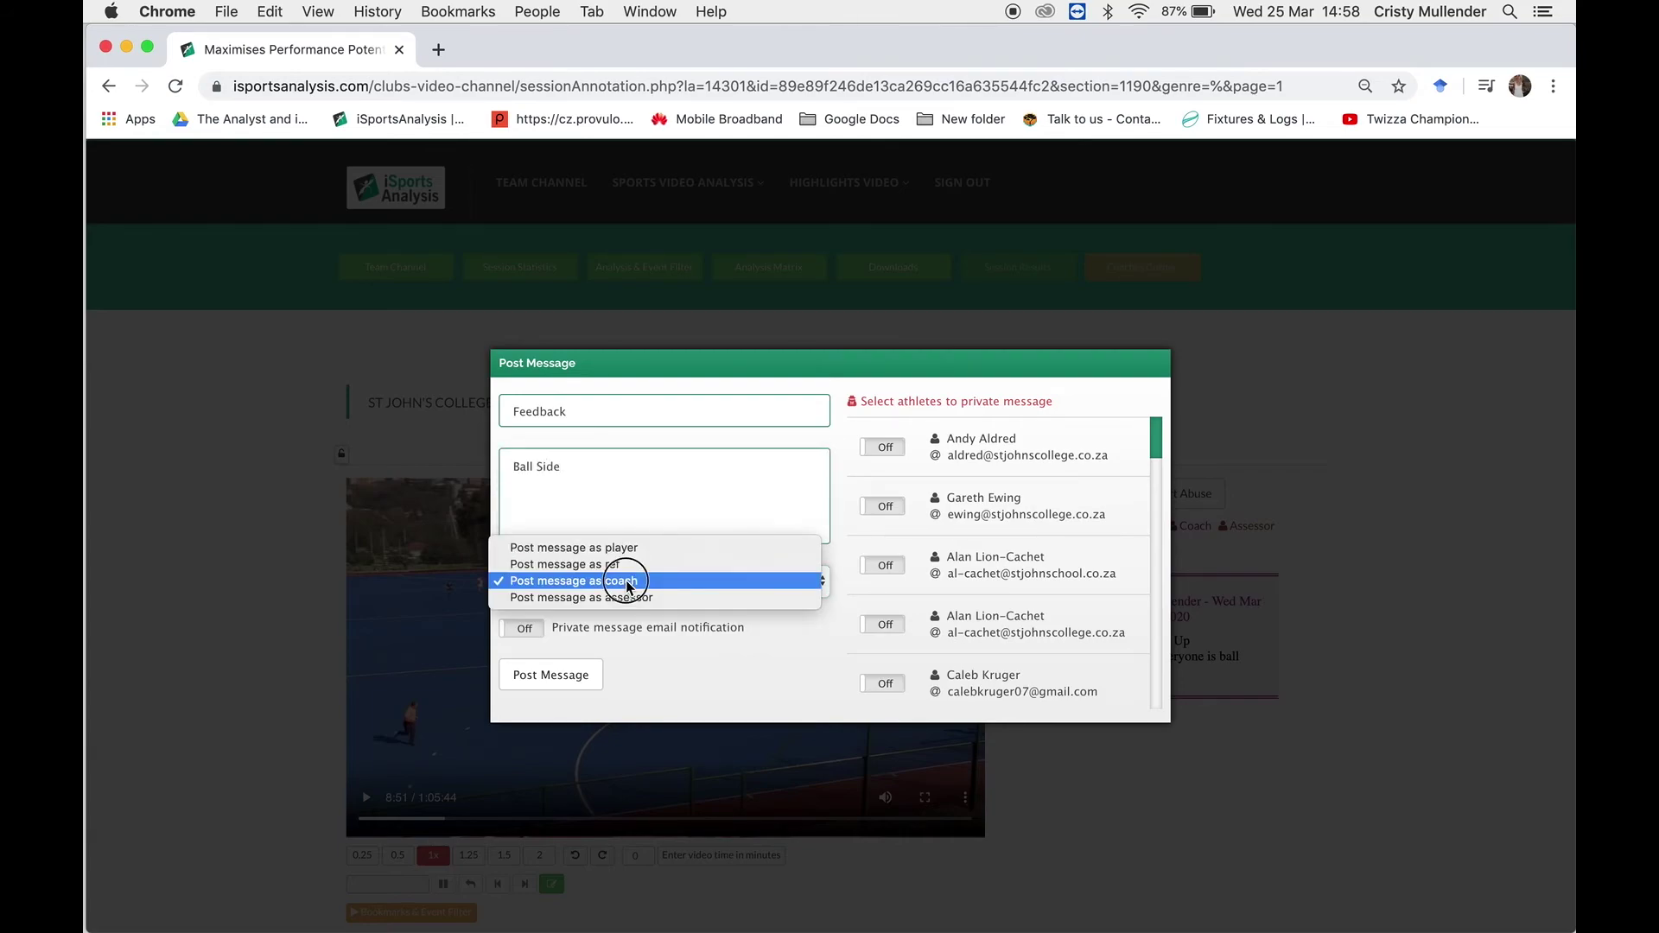
{"action": "left_click", "coordinate": [628, 583]}
Make the message private to one athlete with email notification, and post it.
{"action": "scroll", "coordinate": [923, 578], "scroll_direction": "down", "scroll_amount": 5}
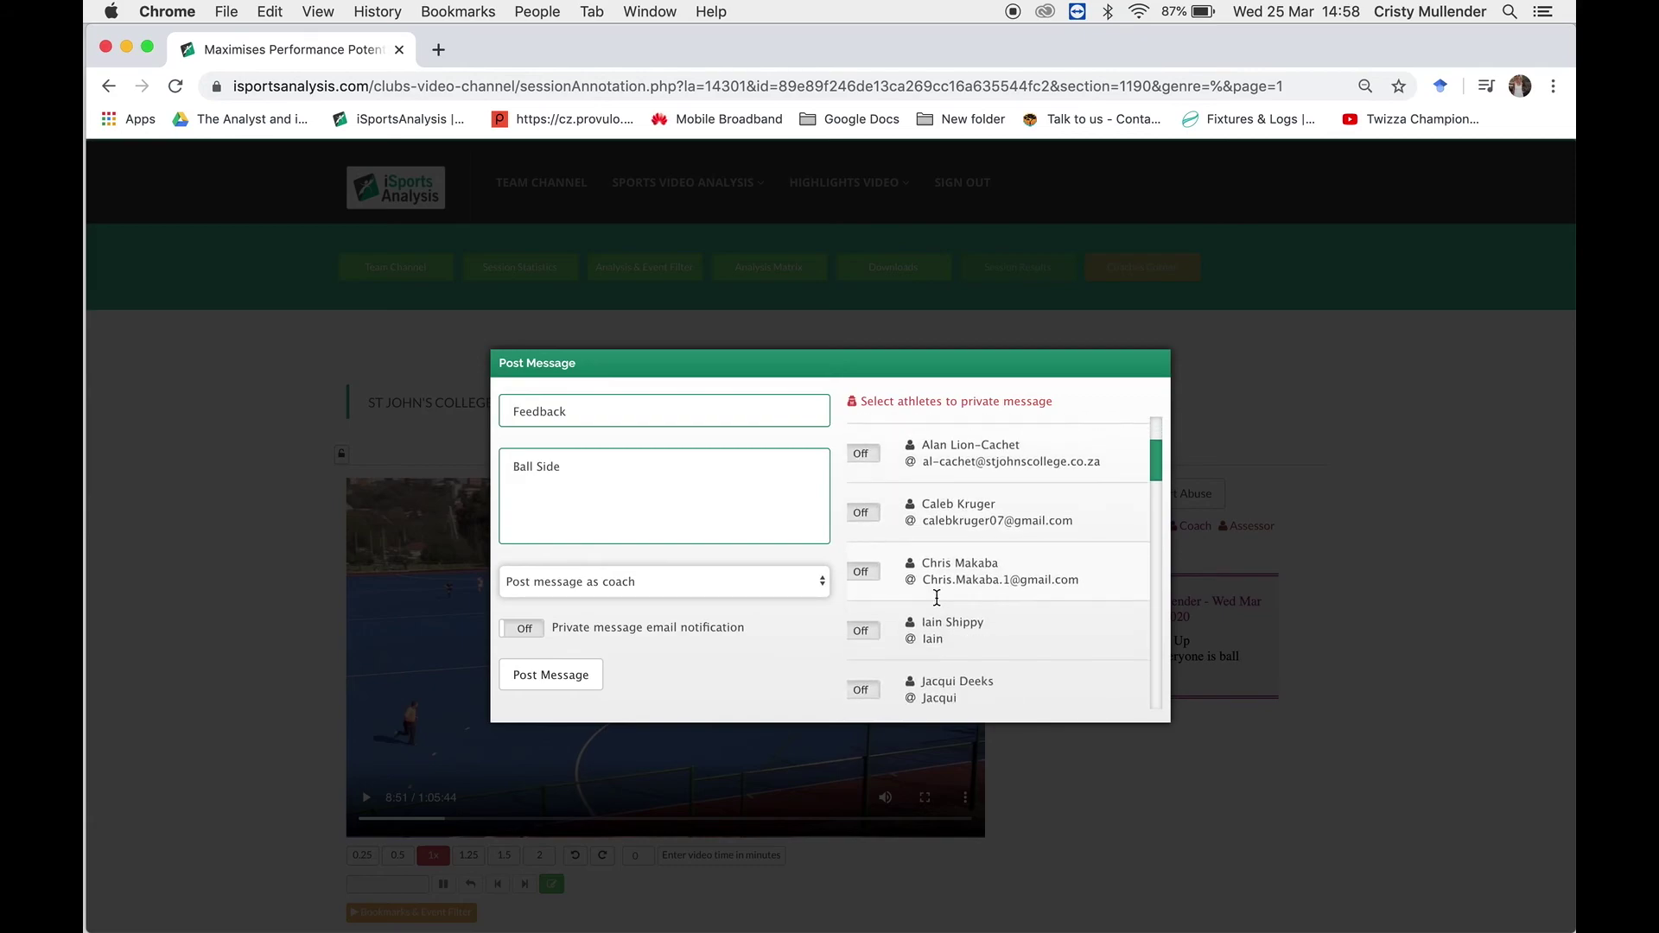
{"action": "scroll", "coordinate": [938, 599], "scroll_direction": "down", "scroll_amount": 10}
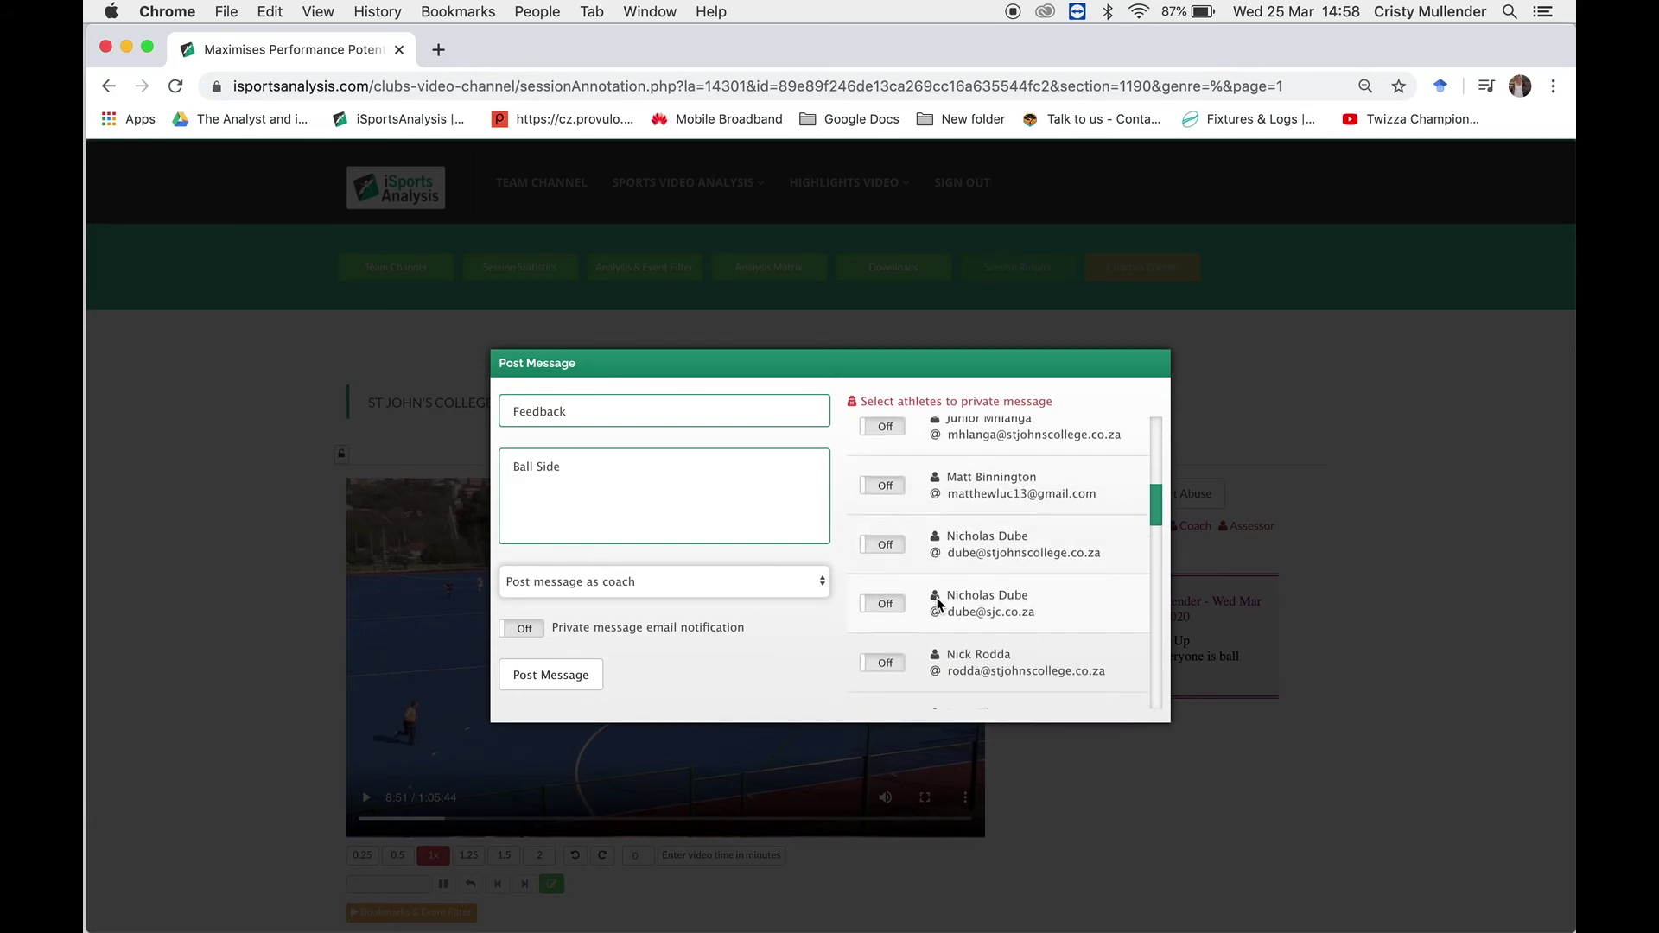
{"action": "scroll", "coordinate": [938, 603], "scroll_direction": "down", "scroll_amount": 10}
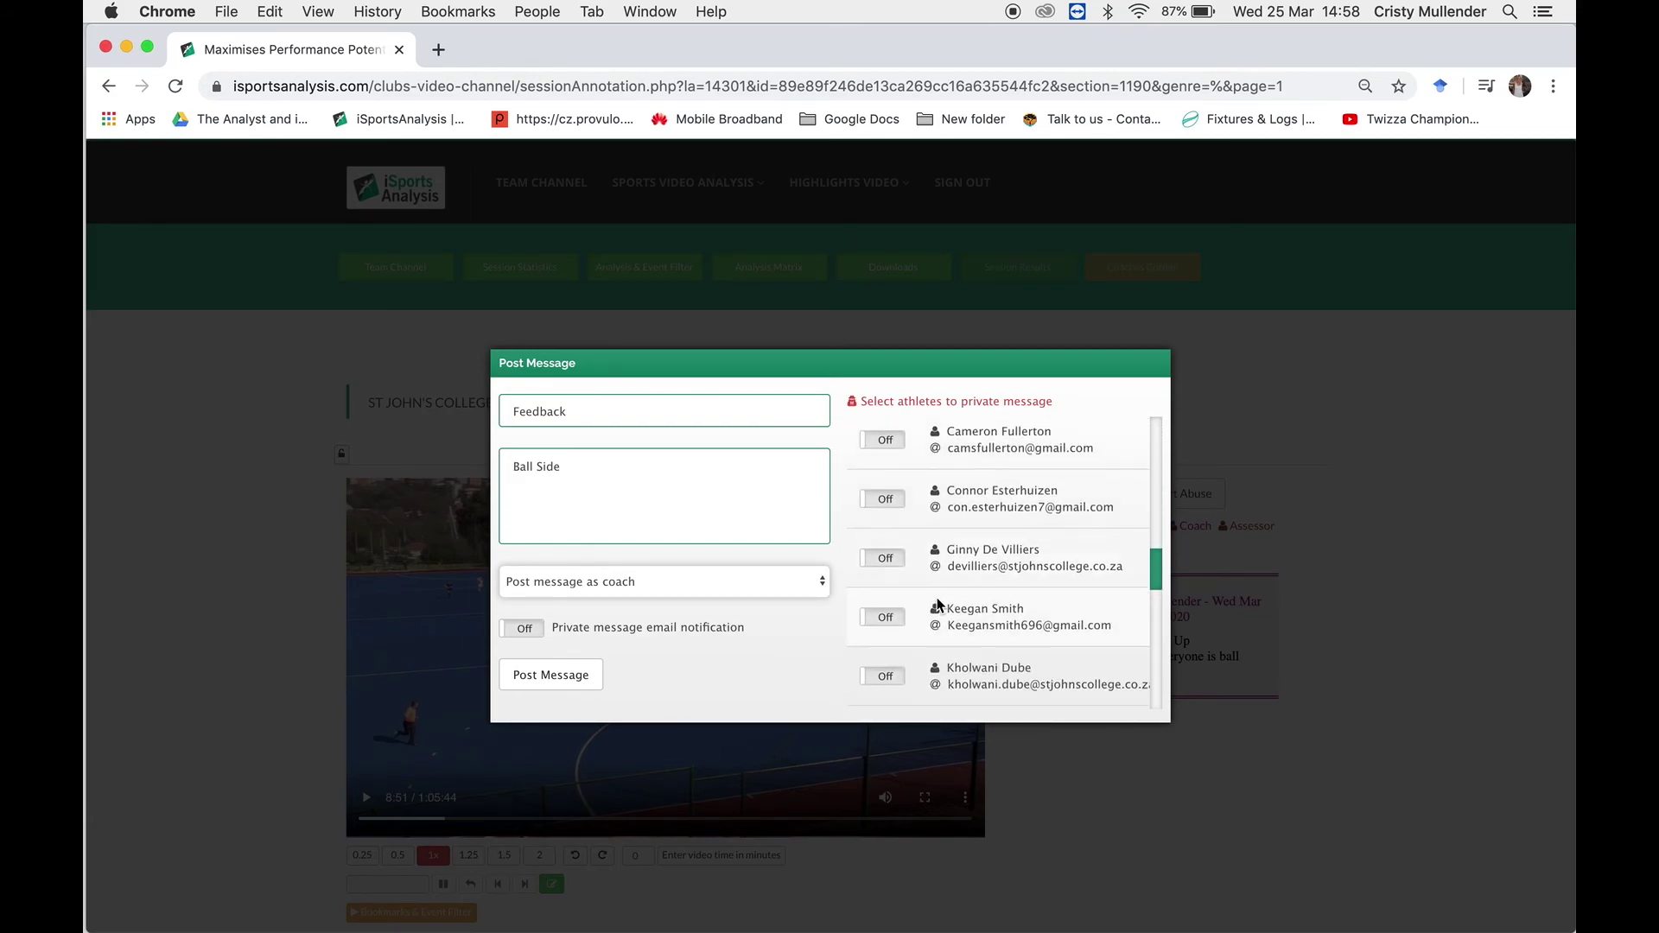
{"action": "scroll", "coordinate": [937, 603], "scroll_direction": "down", "scroll_amount": 10}
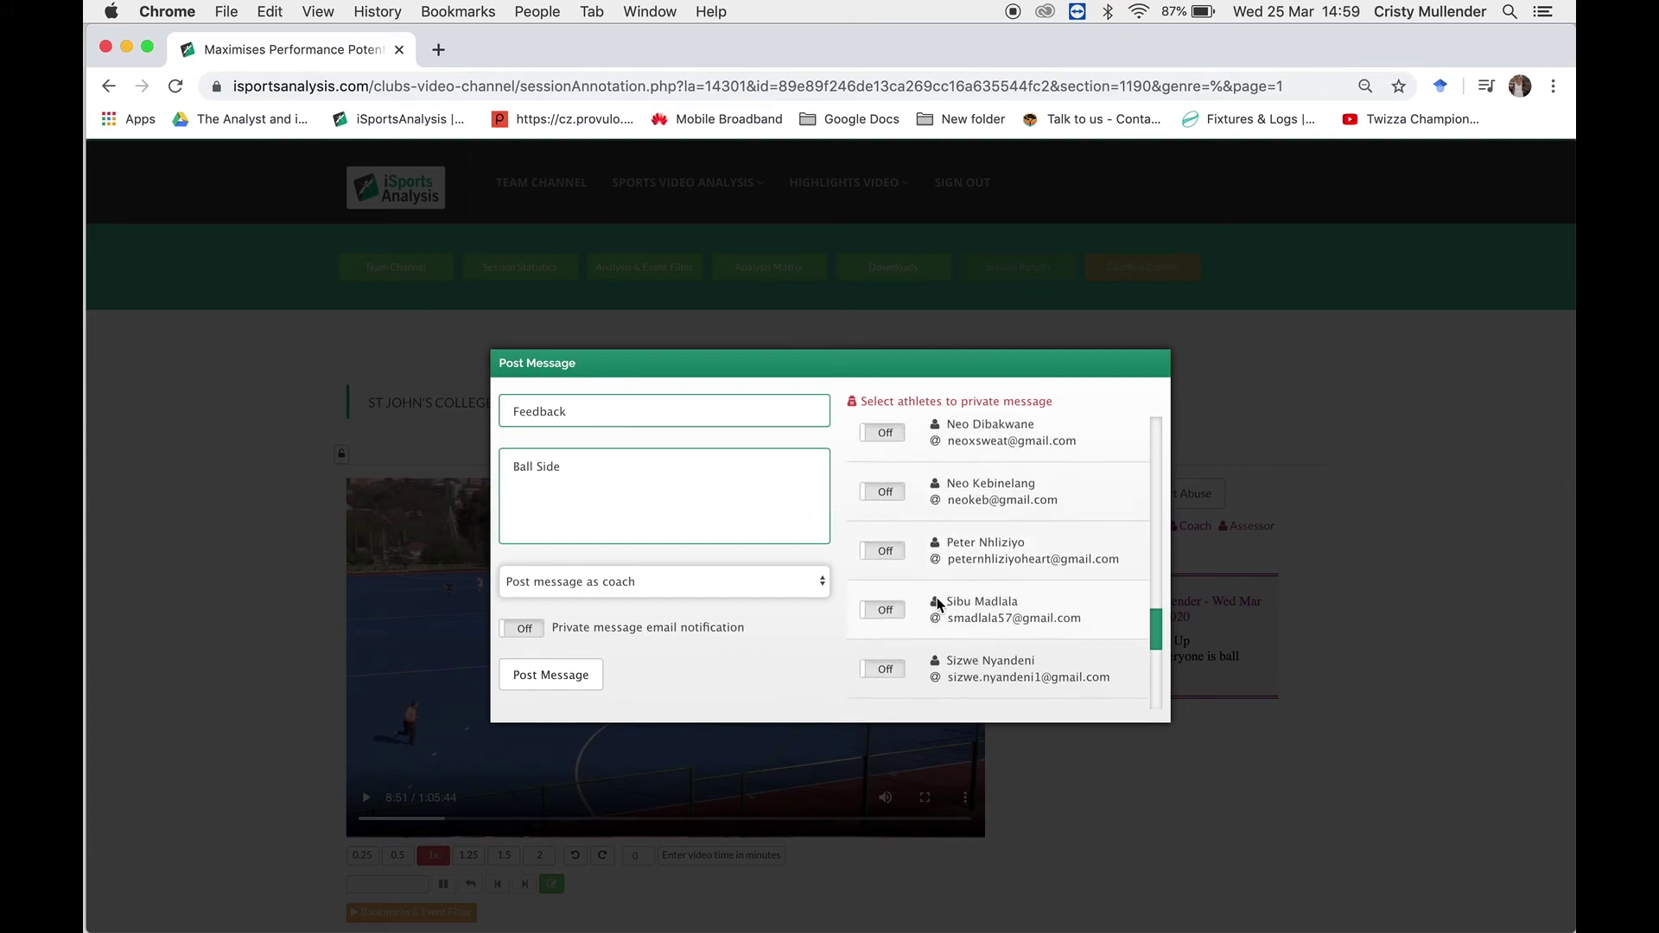
{"action": "scroll", "coordinate": [937, 603], "scroll_direction": "down", "scroll_amount": 1}
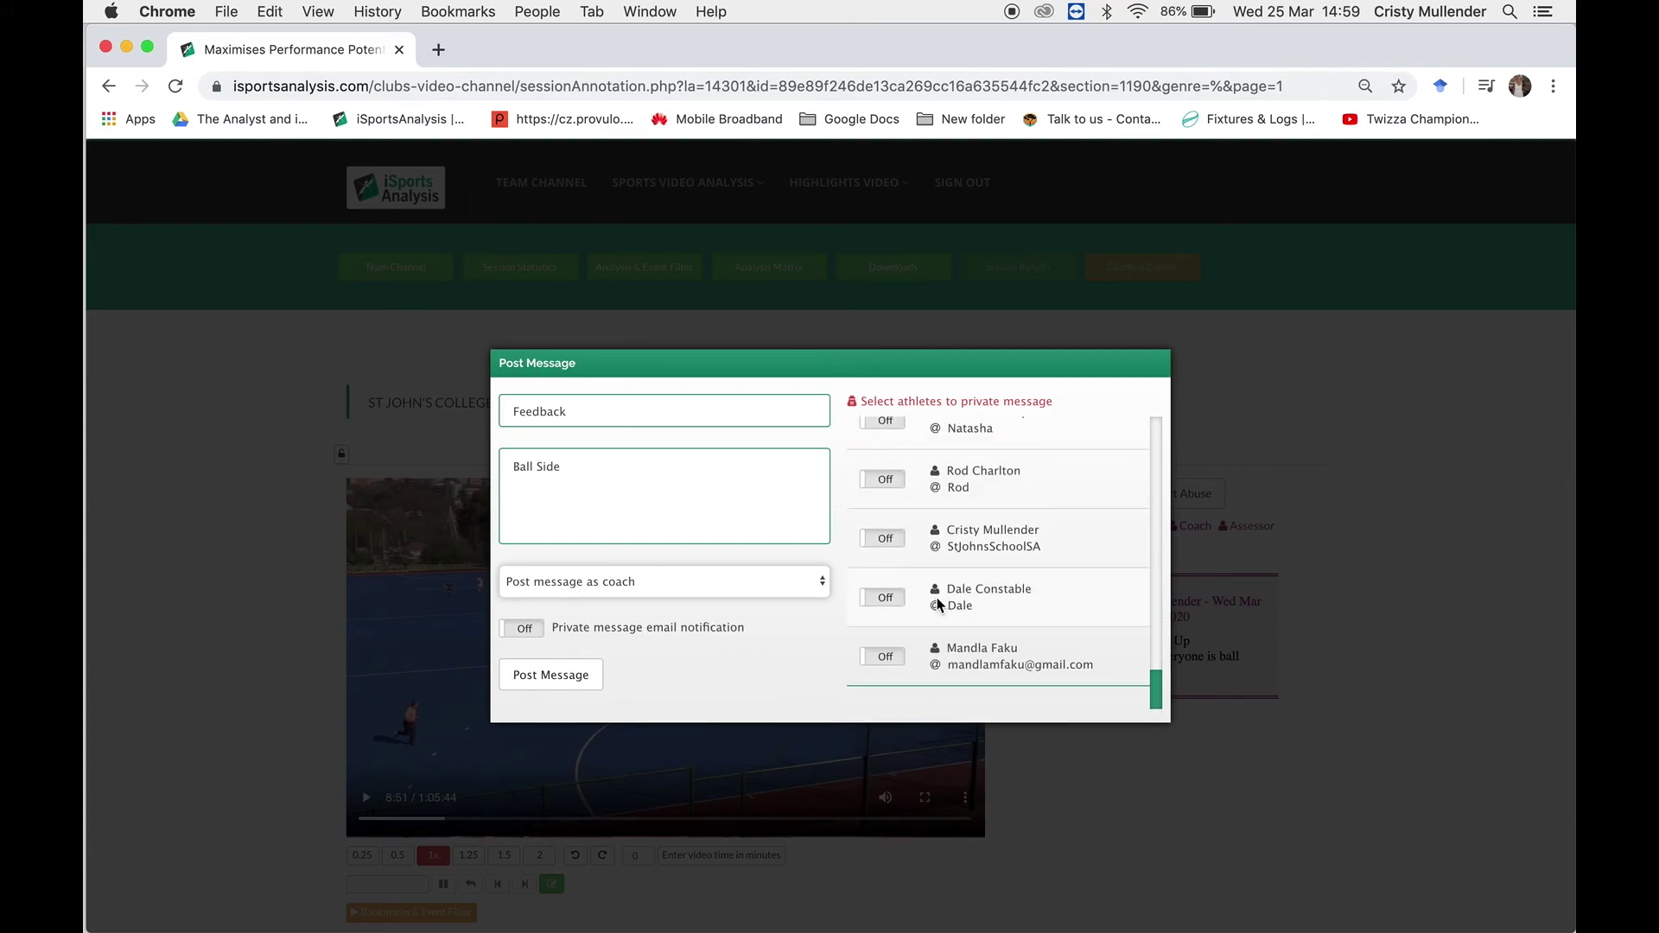
{"action": "left_click", "coordinate": [883, 537]}
{"action": "left_click", "coordinate": [517, 631]}
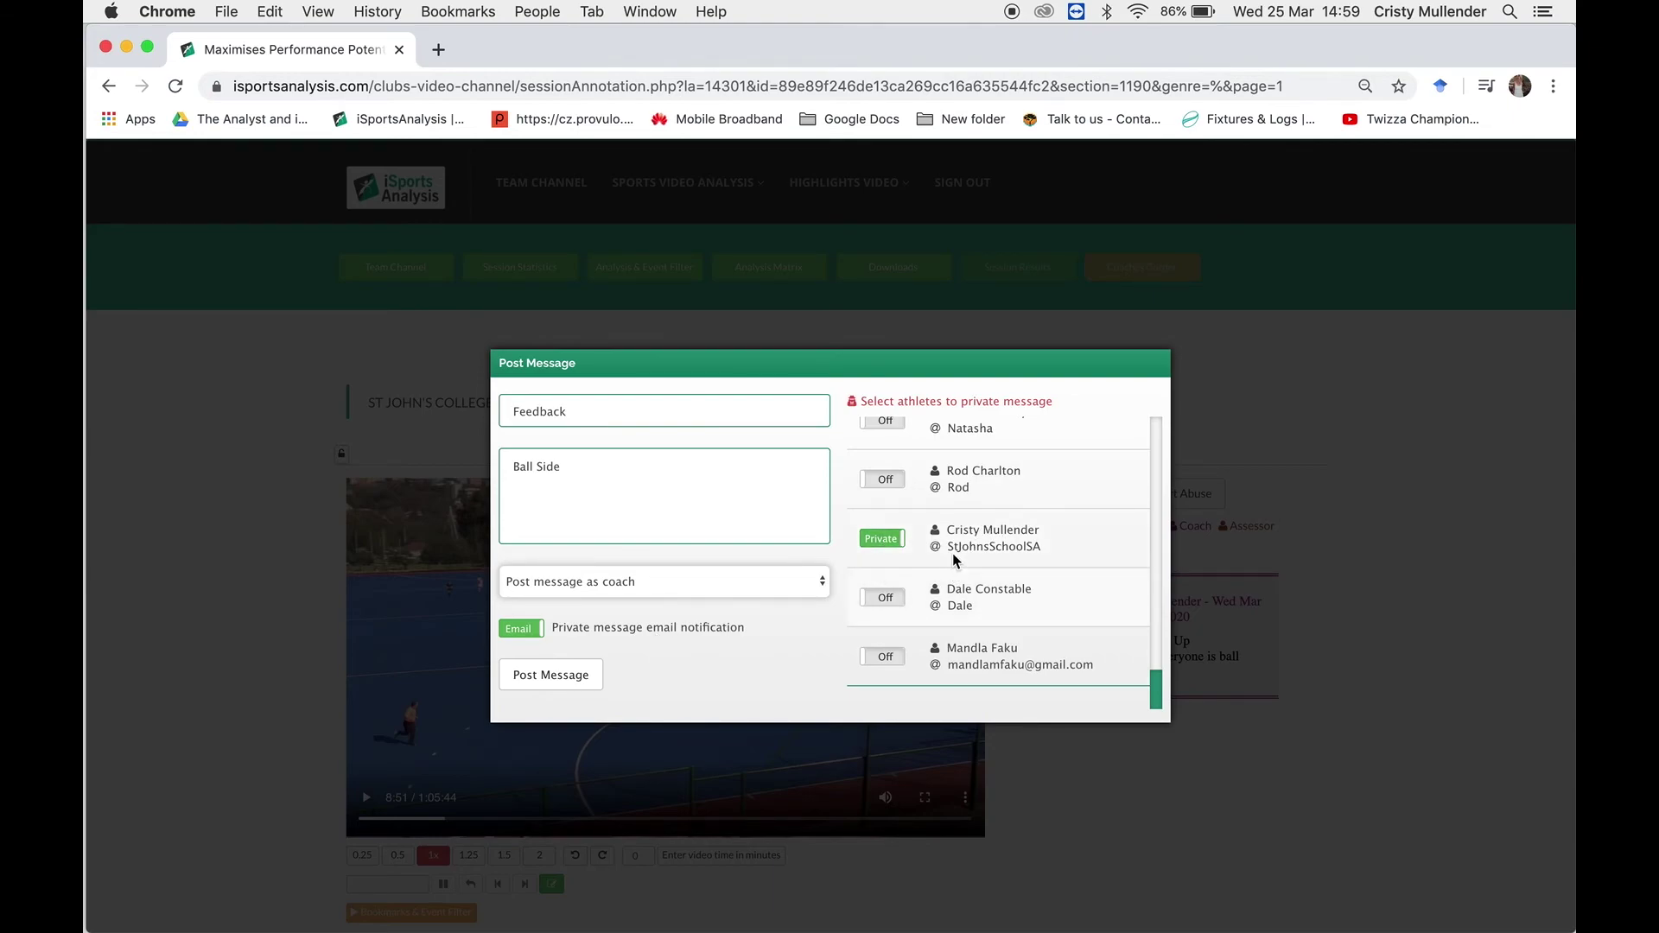
{"action": "scroll", "coordinate": [959, 553], "scroll_direction": "up", "scroll_amount": 5}
{"action": "scroll", "coordinate": [954, 518], "scroll_direction": "down", "scroll_amount": 3}
{"action": "scroll", "coordinate": [954, 518], "scroll_direction": "down", "scroll_amount": 2}
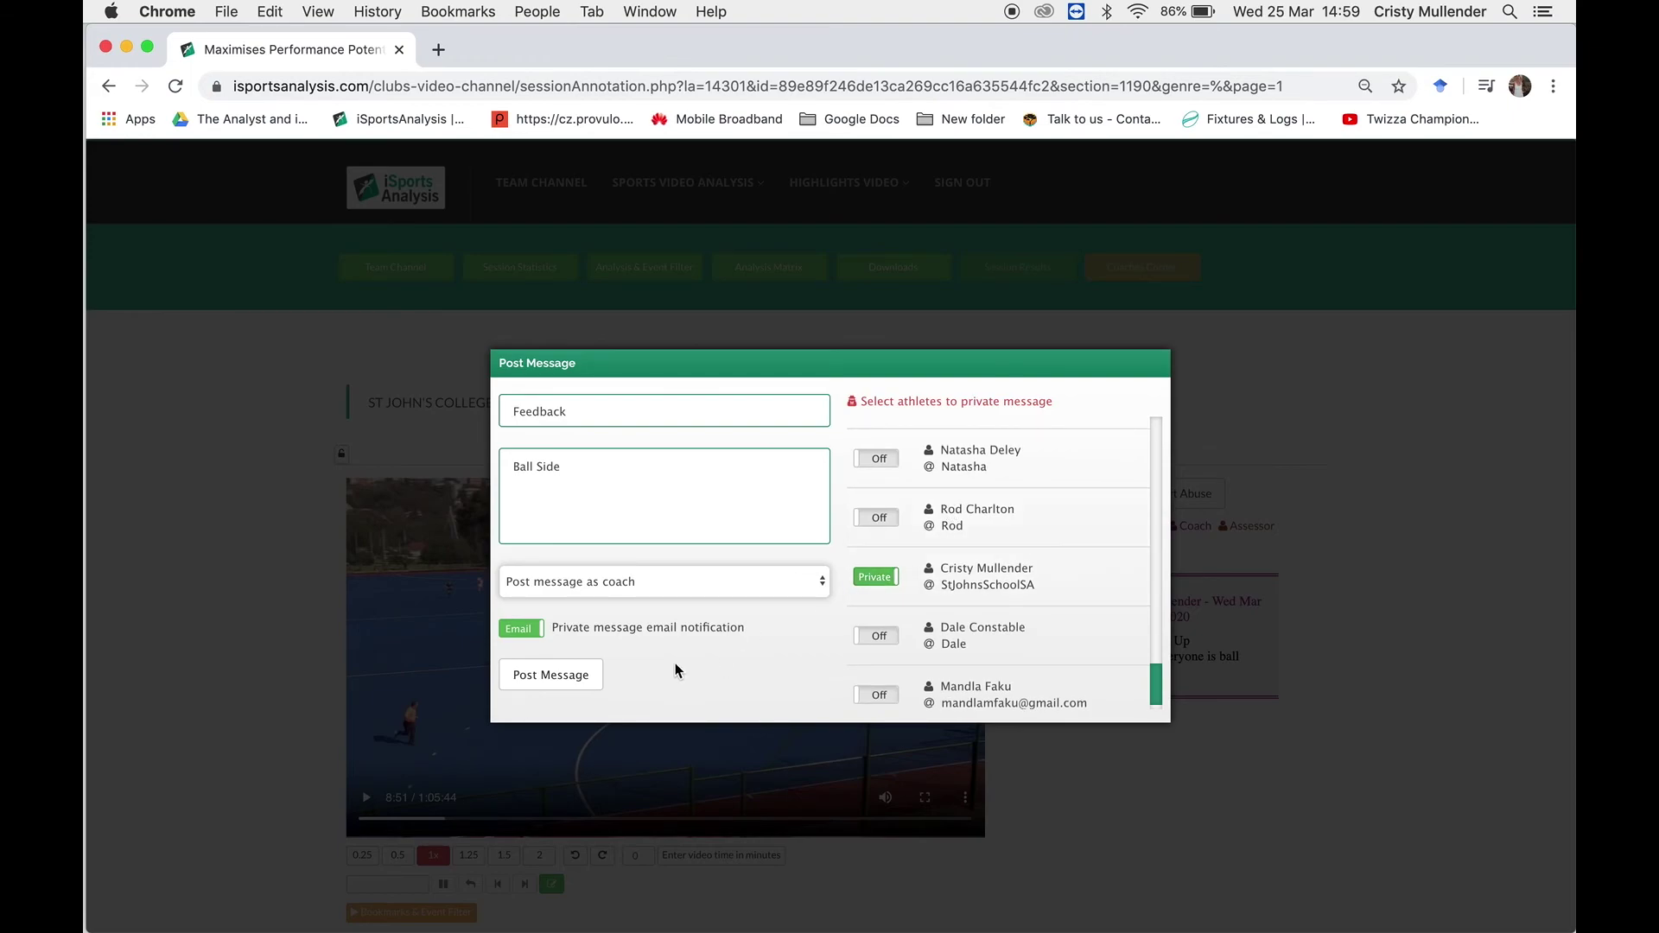
{"action": "left_click", "coordinate": [577, 677]}
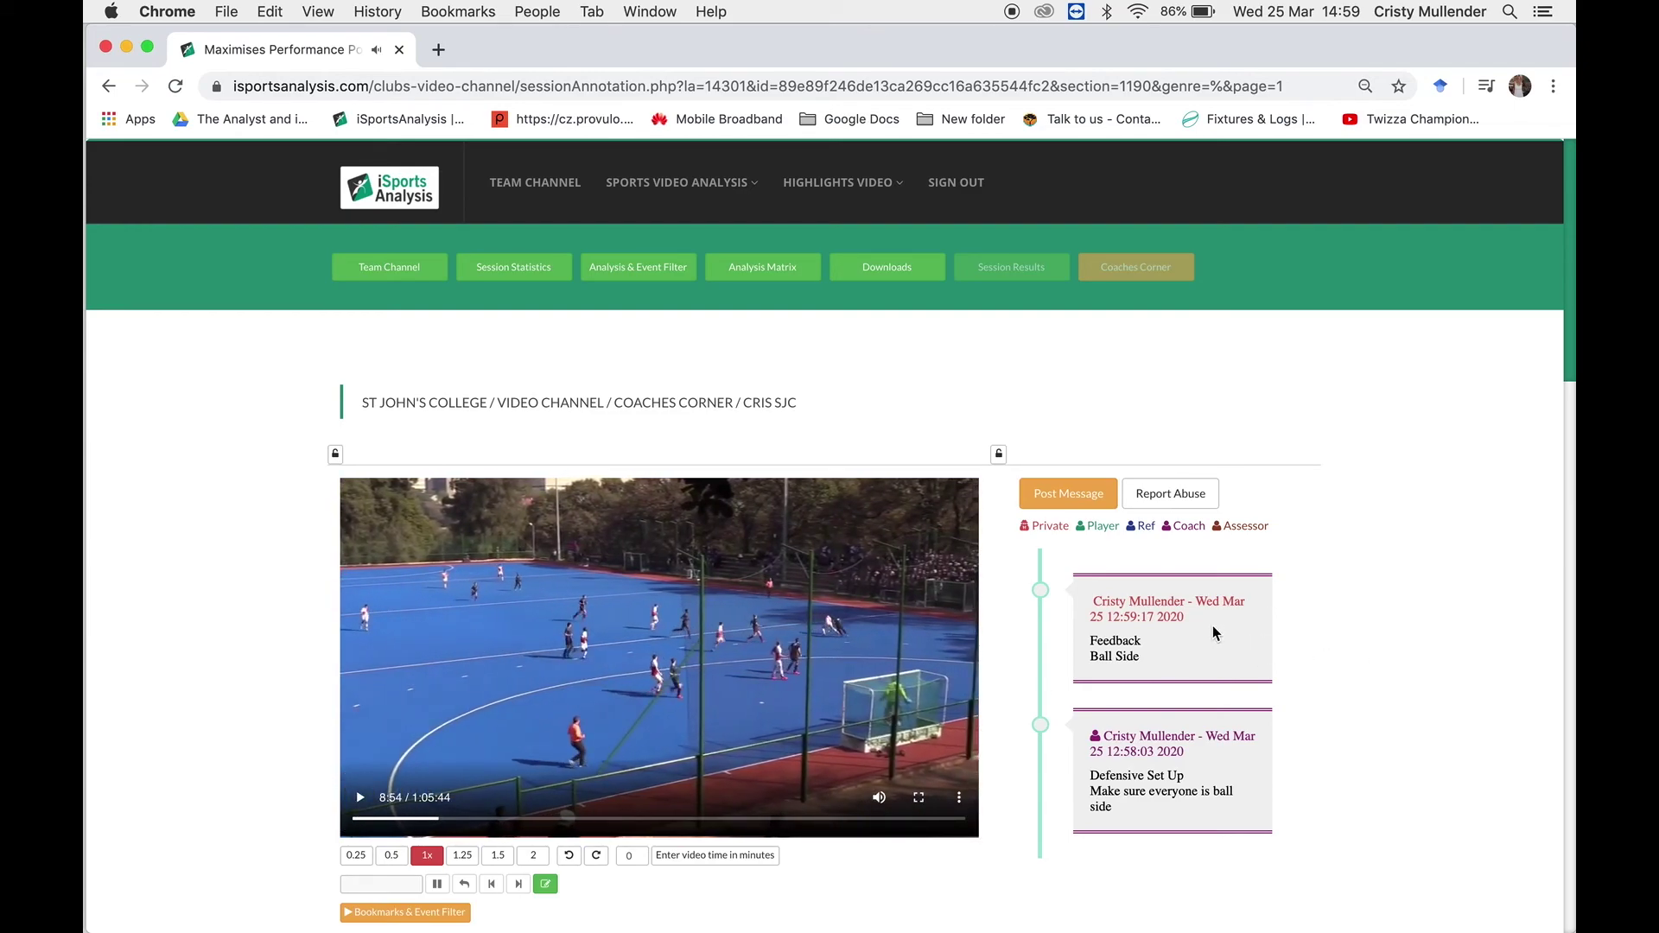
Seek the hockey video back to 8:50 using the Feedback comment on the timeline.
{"action": "left_click_drag", "start_coordinate": [1146, 605], "coordinate": [1192, 624]}
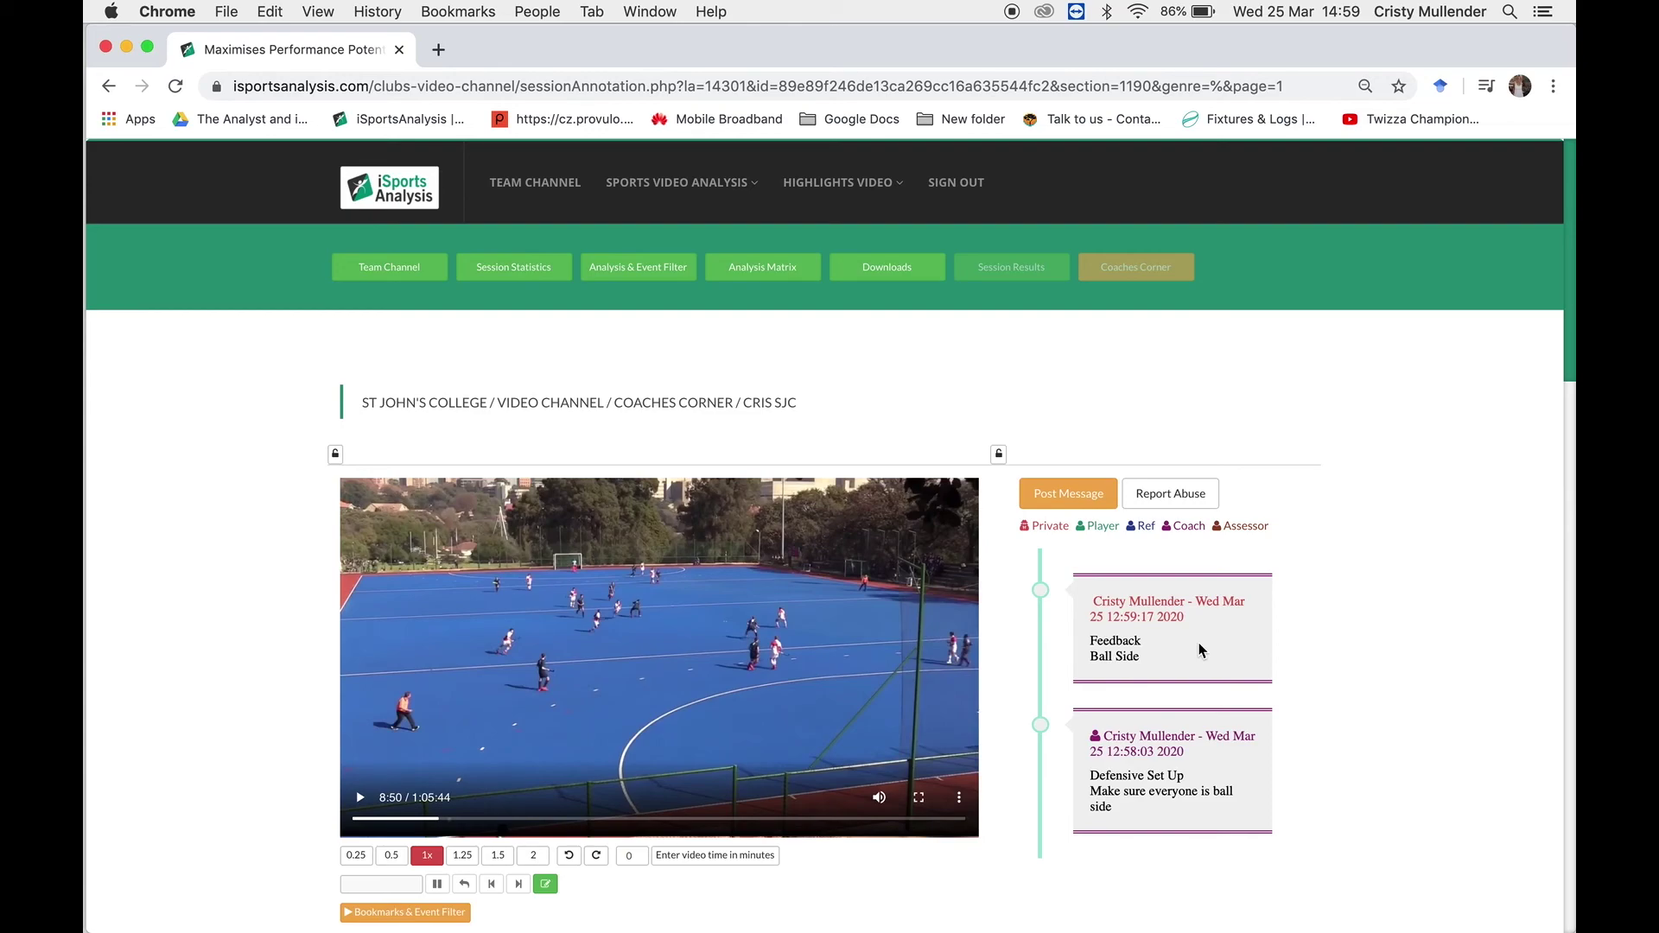
{"action": "scroll", "coordinate": [1199, 650], "scroll_direction": "down", "scroll_amount": 3}
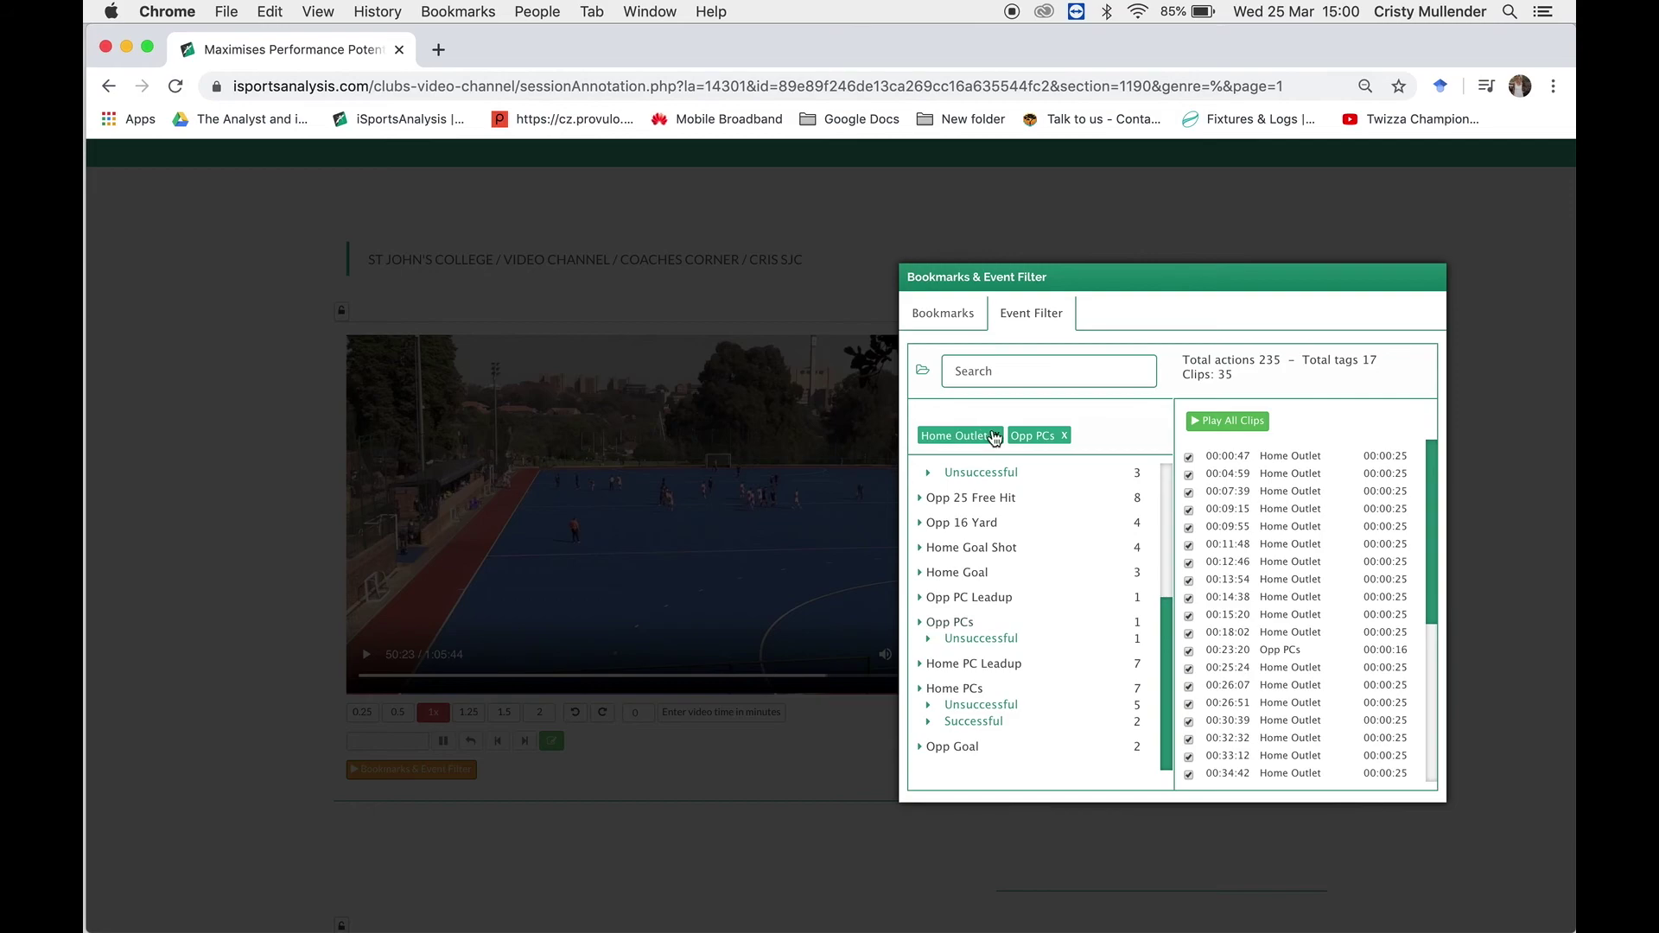
Filter events to only Opp PCs, play the 00:23:20 clip, and pause it.
{"action": "left_click", "coordinate": [994, 434]}
{"action": "left_click", "coordinate": [1286, 459]}
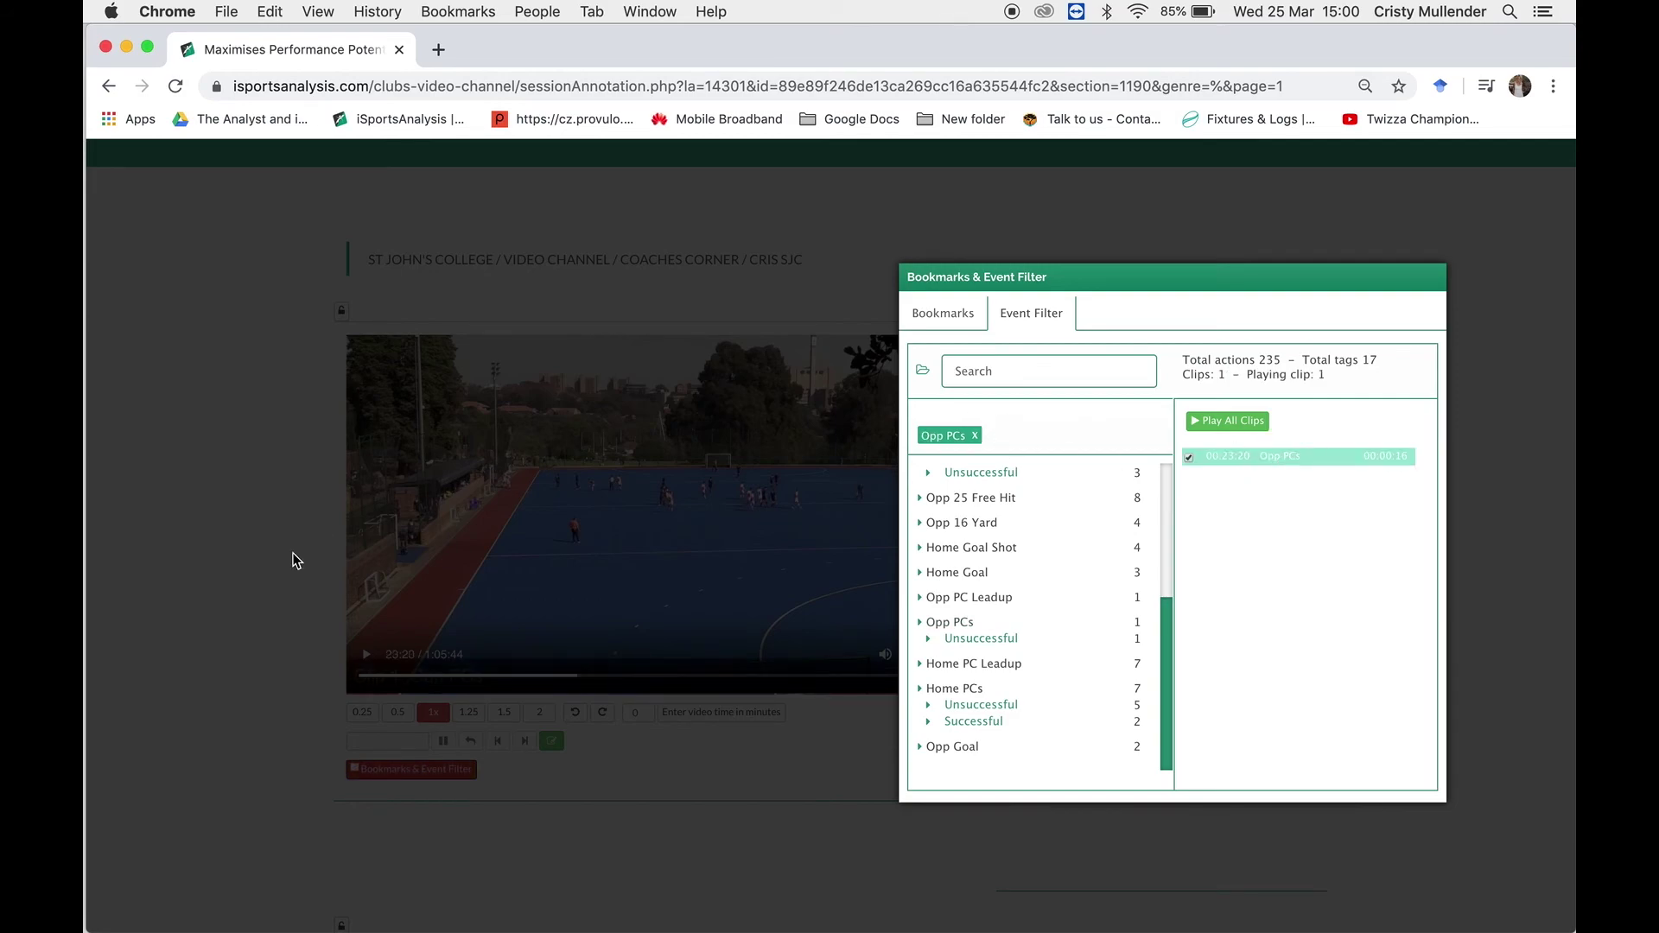
{"action": "left_click", "coordinate": [198, 560]}
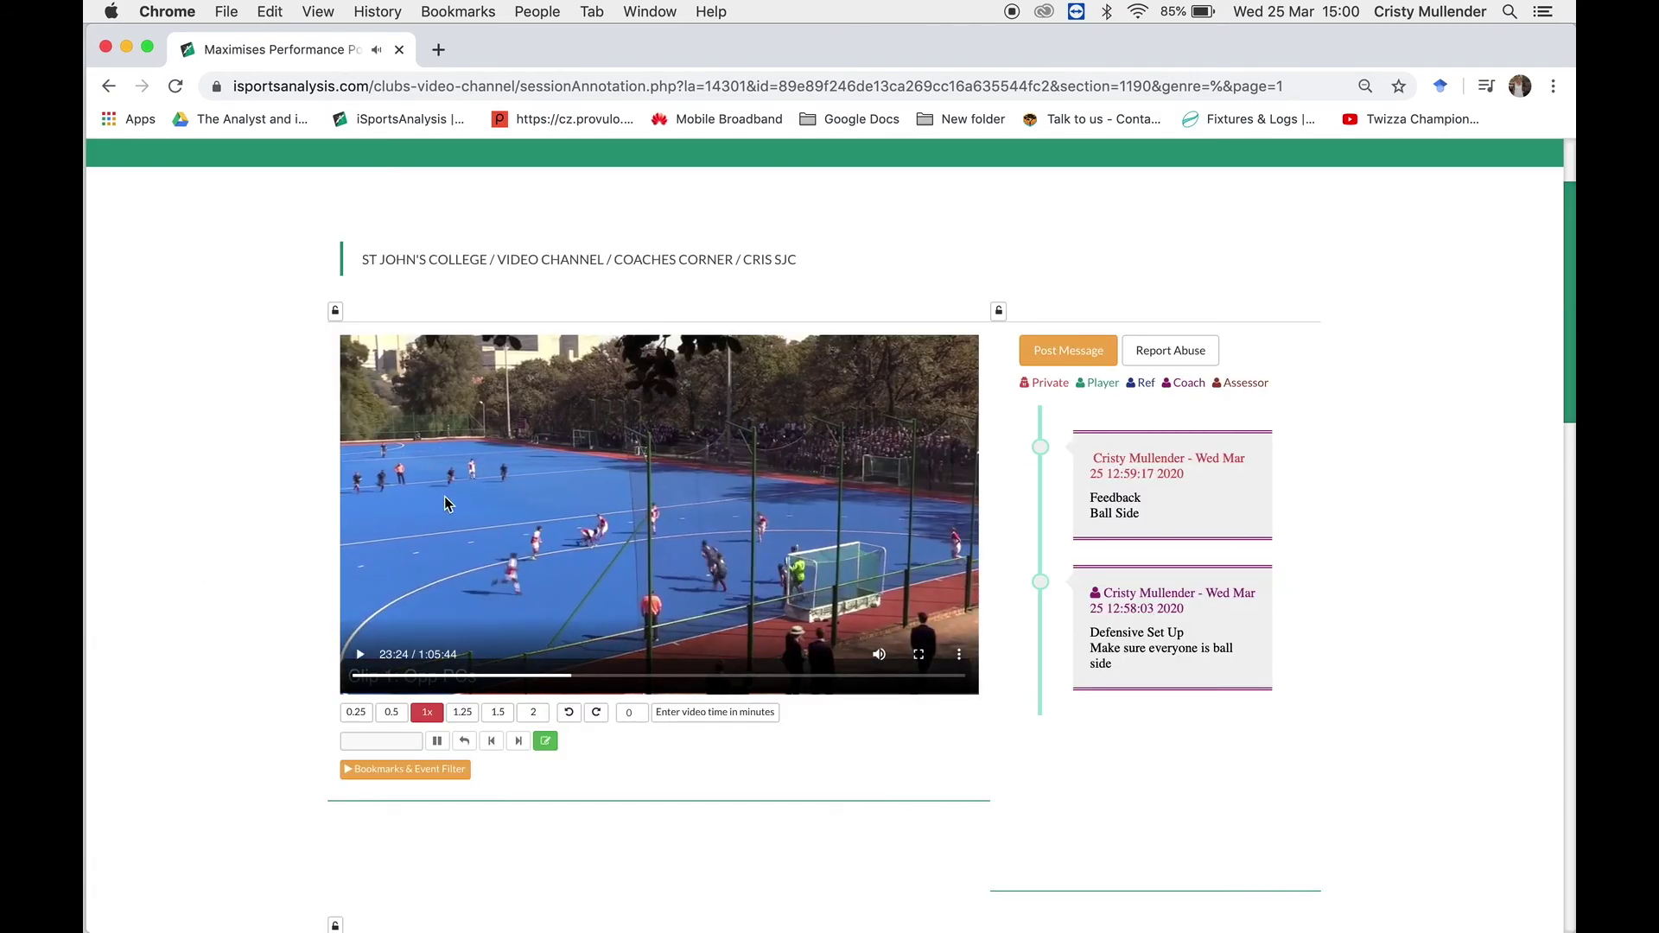
{"action": "left_click", "coordinate": [546, 743]}
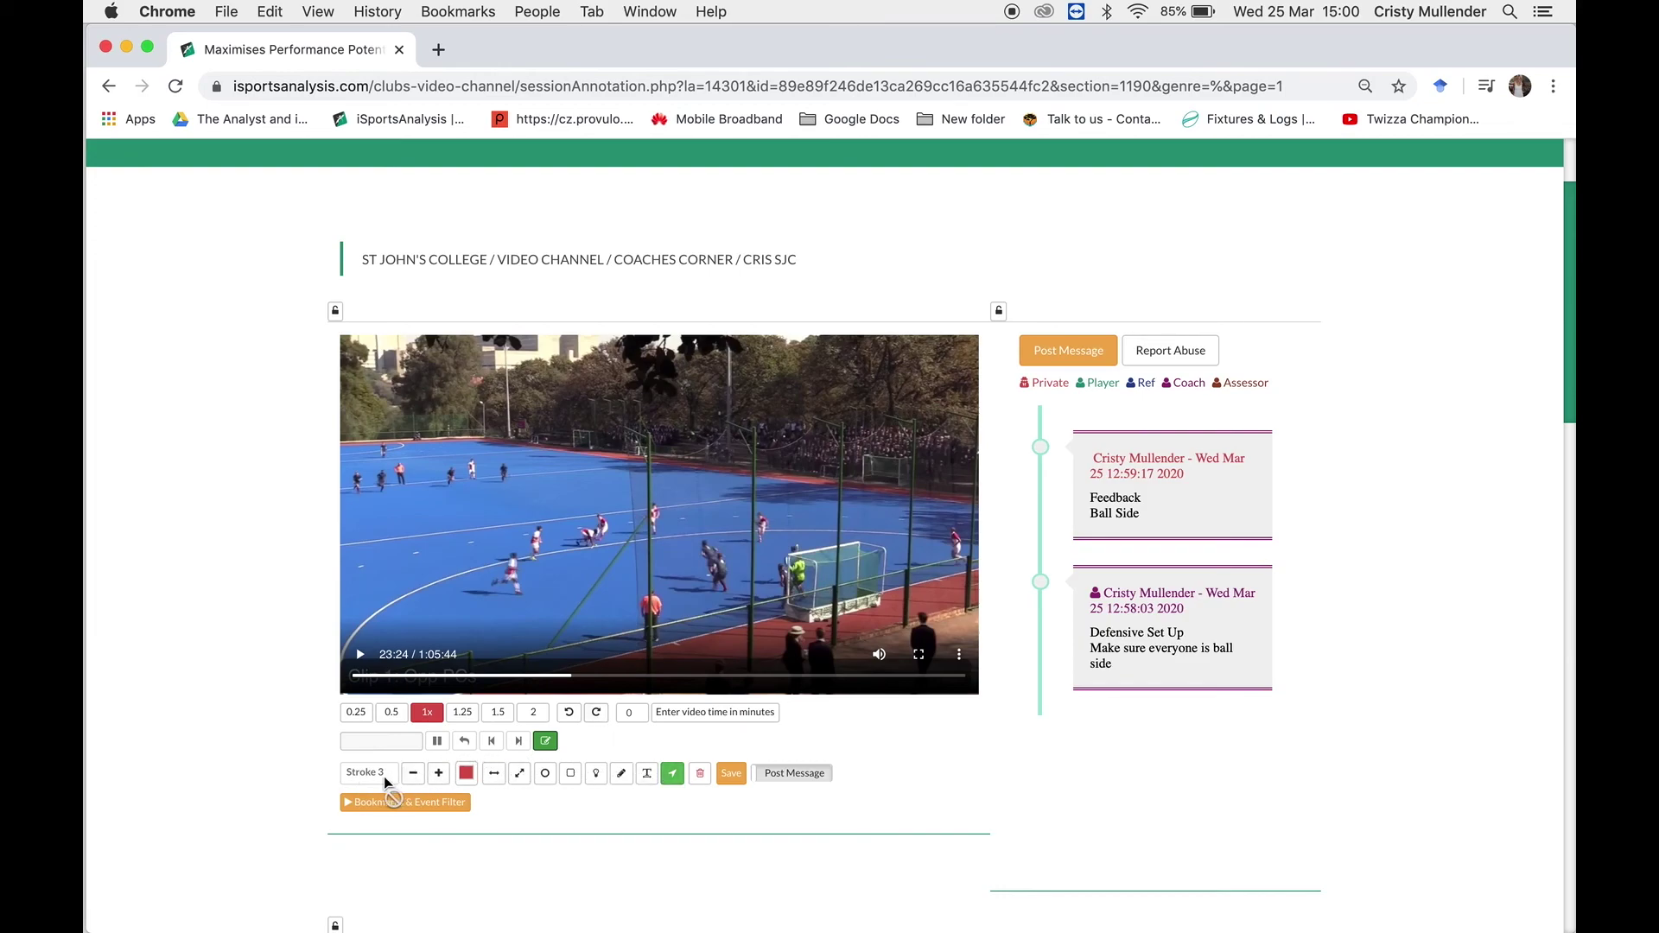
Draw a red arrow pointing left across the pitch with stroke width 3.
{"action": "left_click", "coordinate": [439, 774]}
{"action": "left_click", "coordinate": [414, 775]}
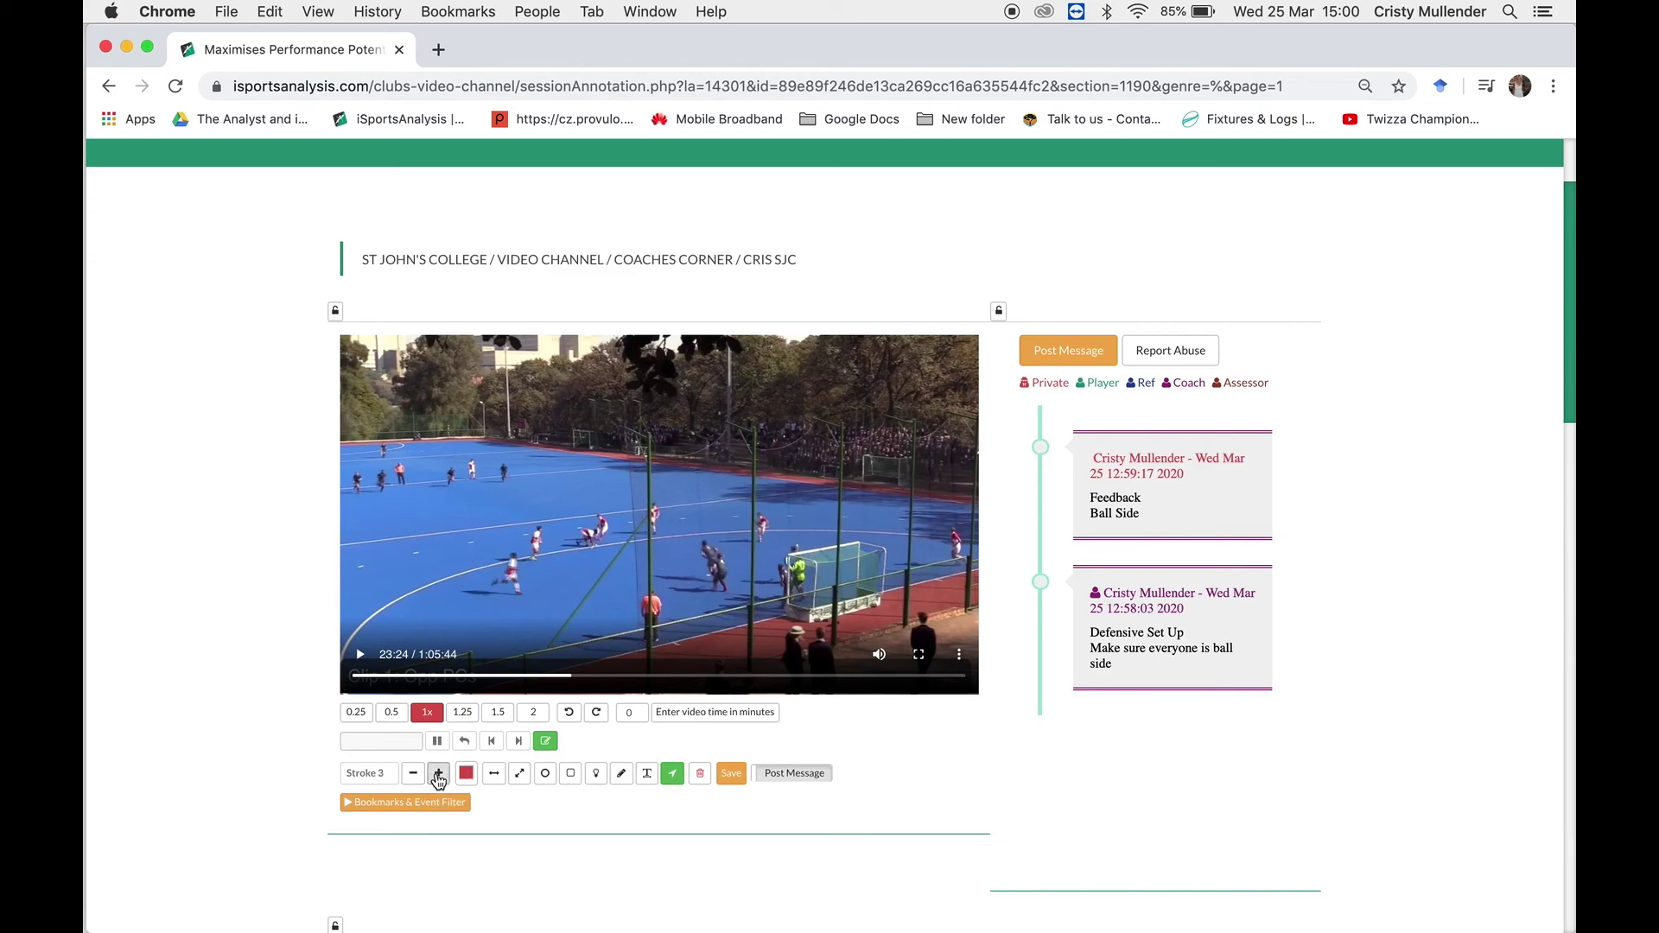
{"action": "left_click", "coordinate": [493, 773]}
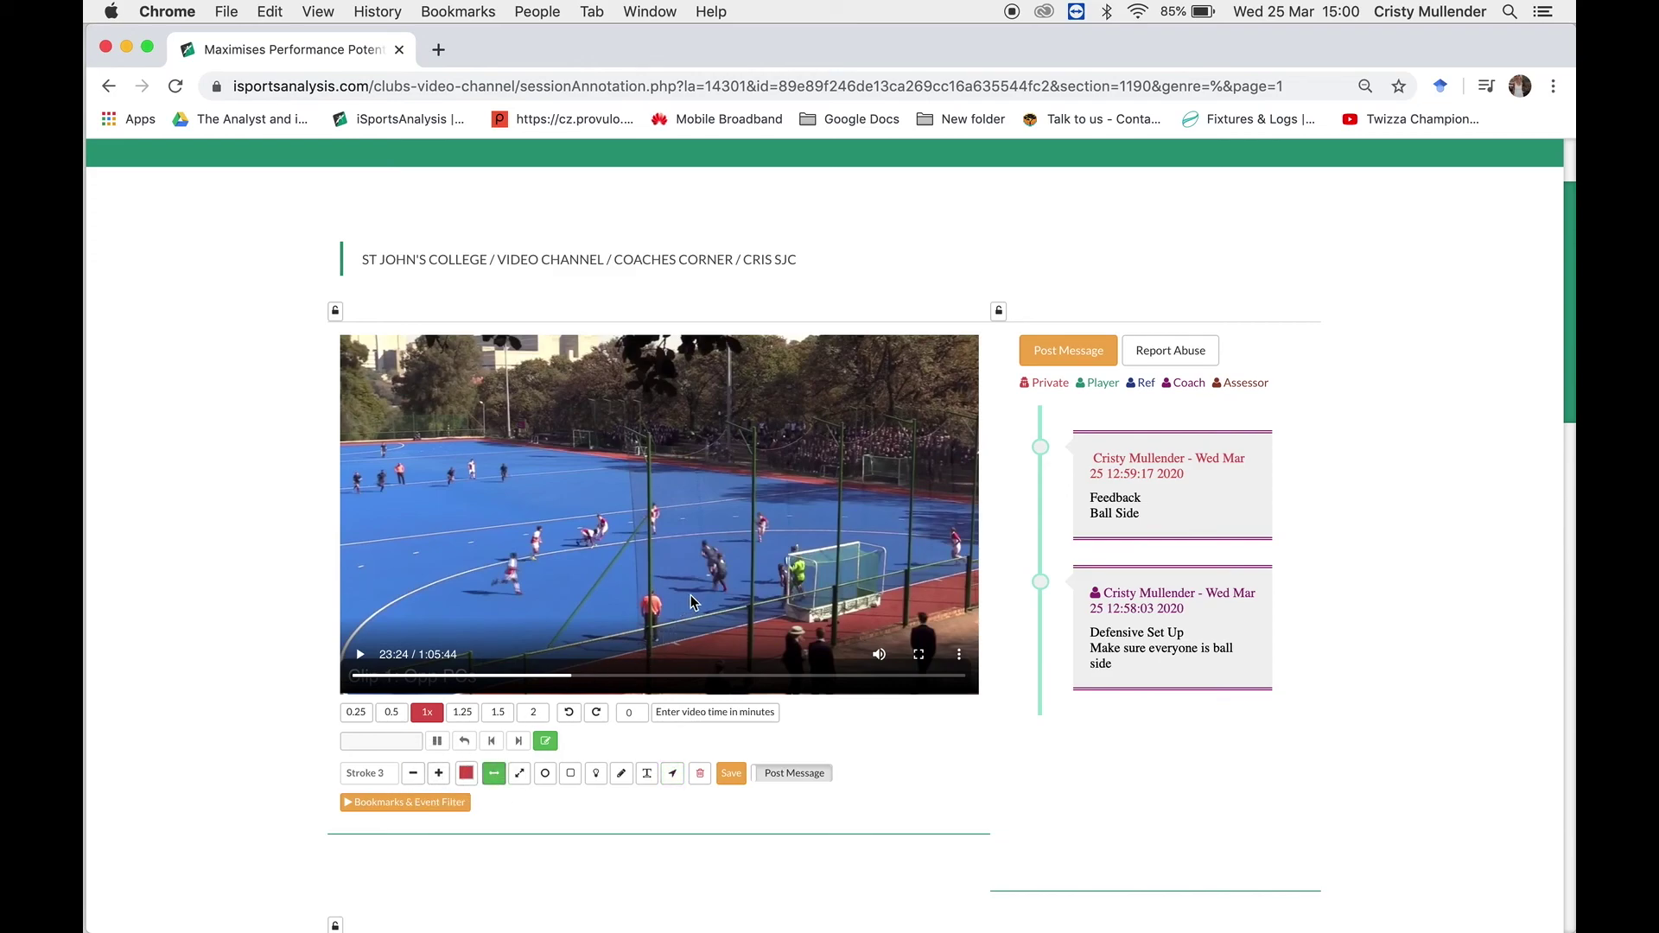
{"action": "left_click_drag", "start_coordinate": [702, 589], "coordinate": [536, 590]}
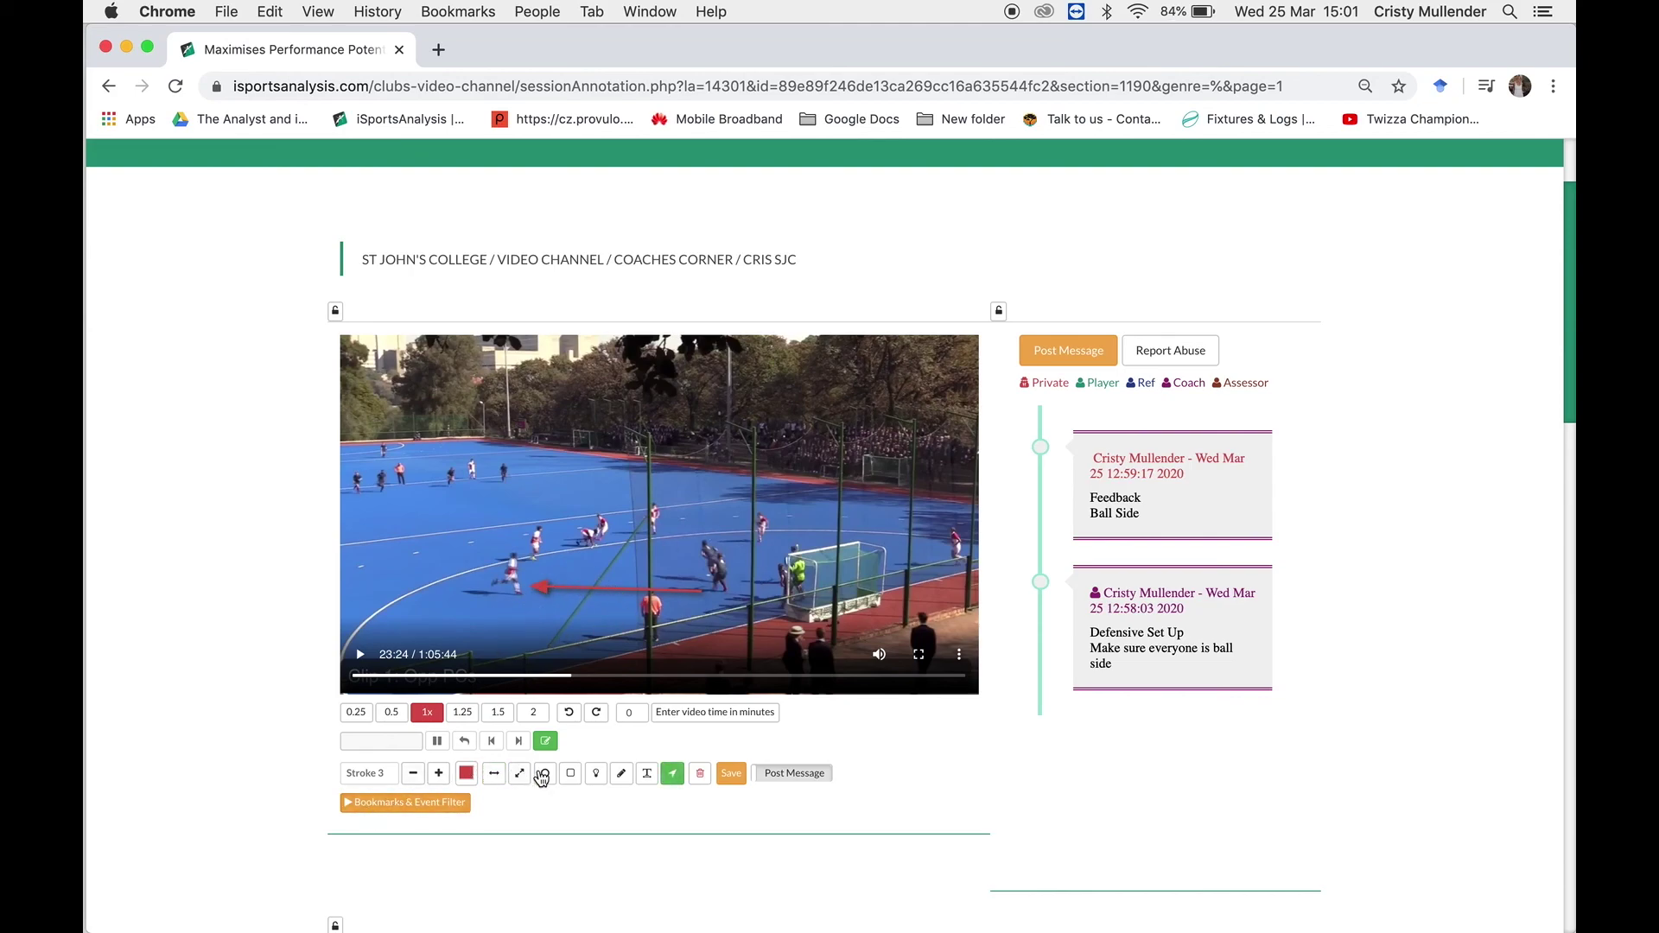
Circle a player near the goal in bright green.
{"action": "left_click", "coordinate": [466, 773]}
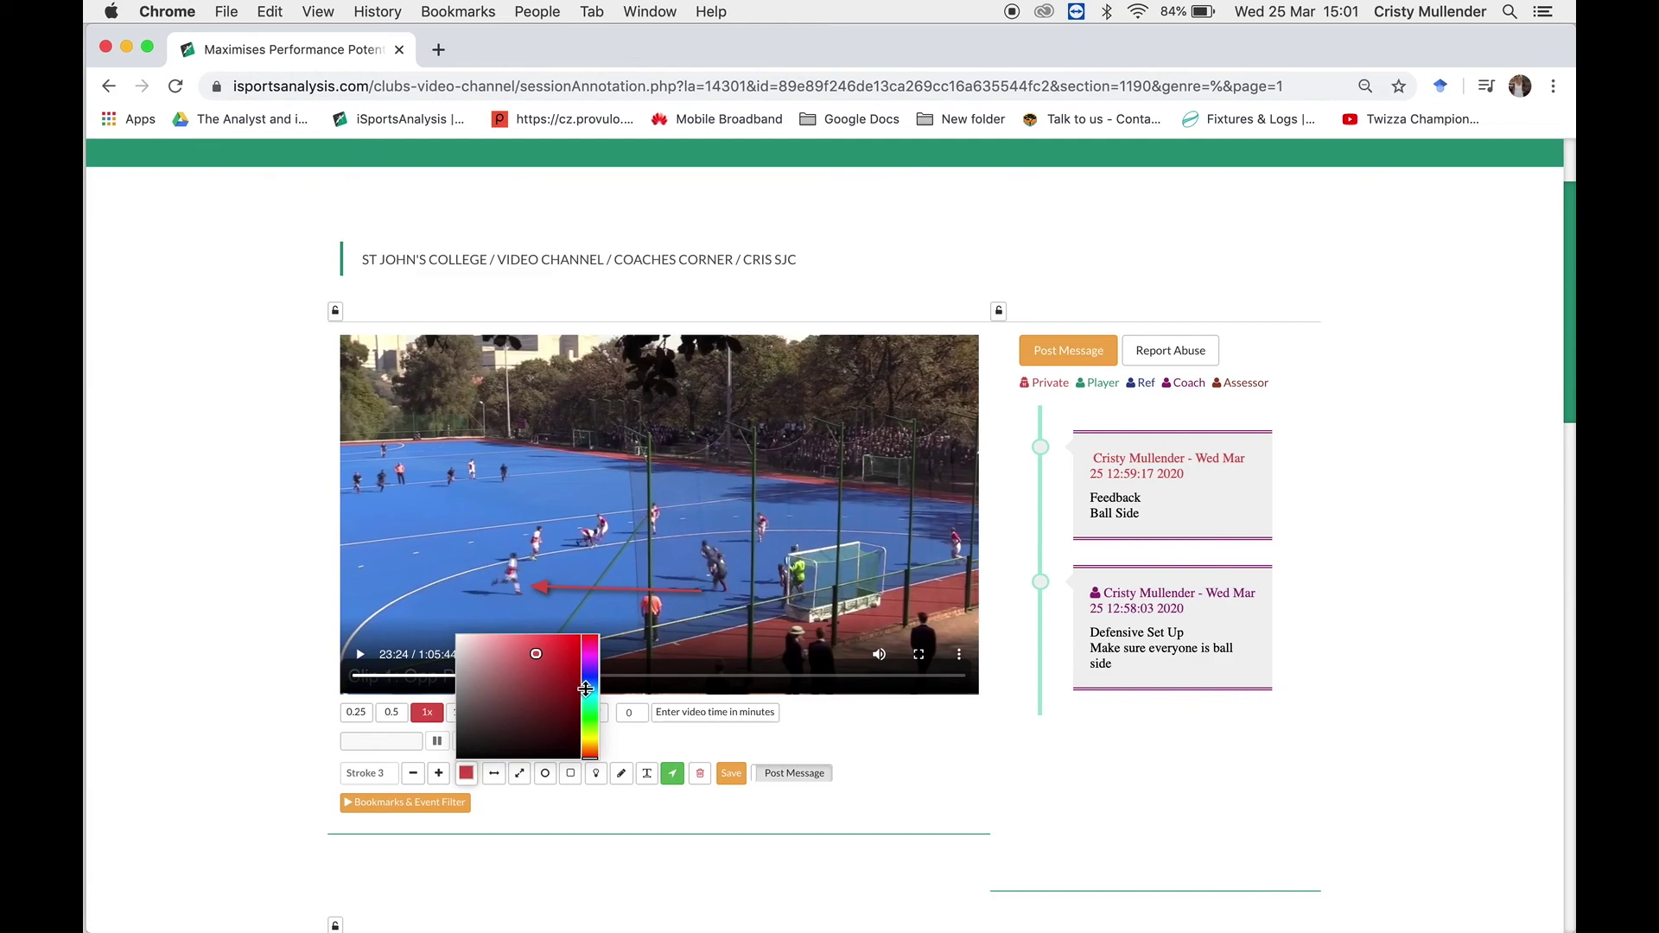
{"action": "left_click", "coordinate": [590, 718]}
{"action": "left_click", "coordinate": [573, 660]}
{"action": "left_click", "coordinate": [544, 772]}
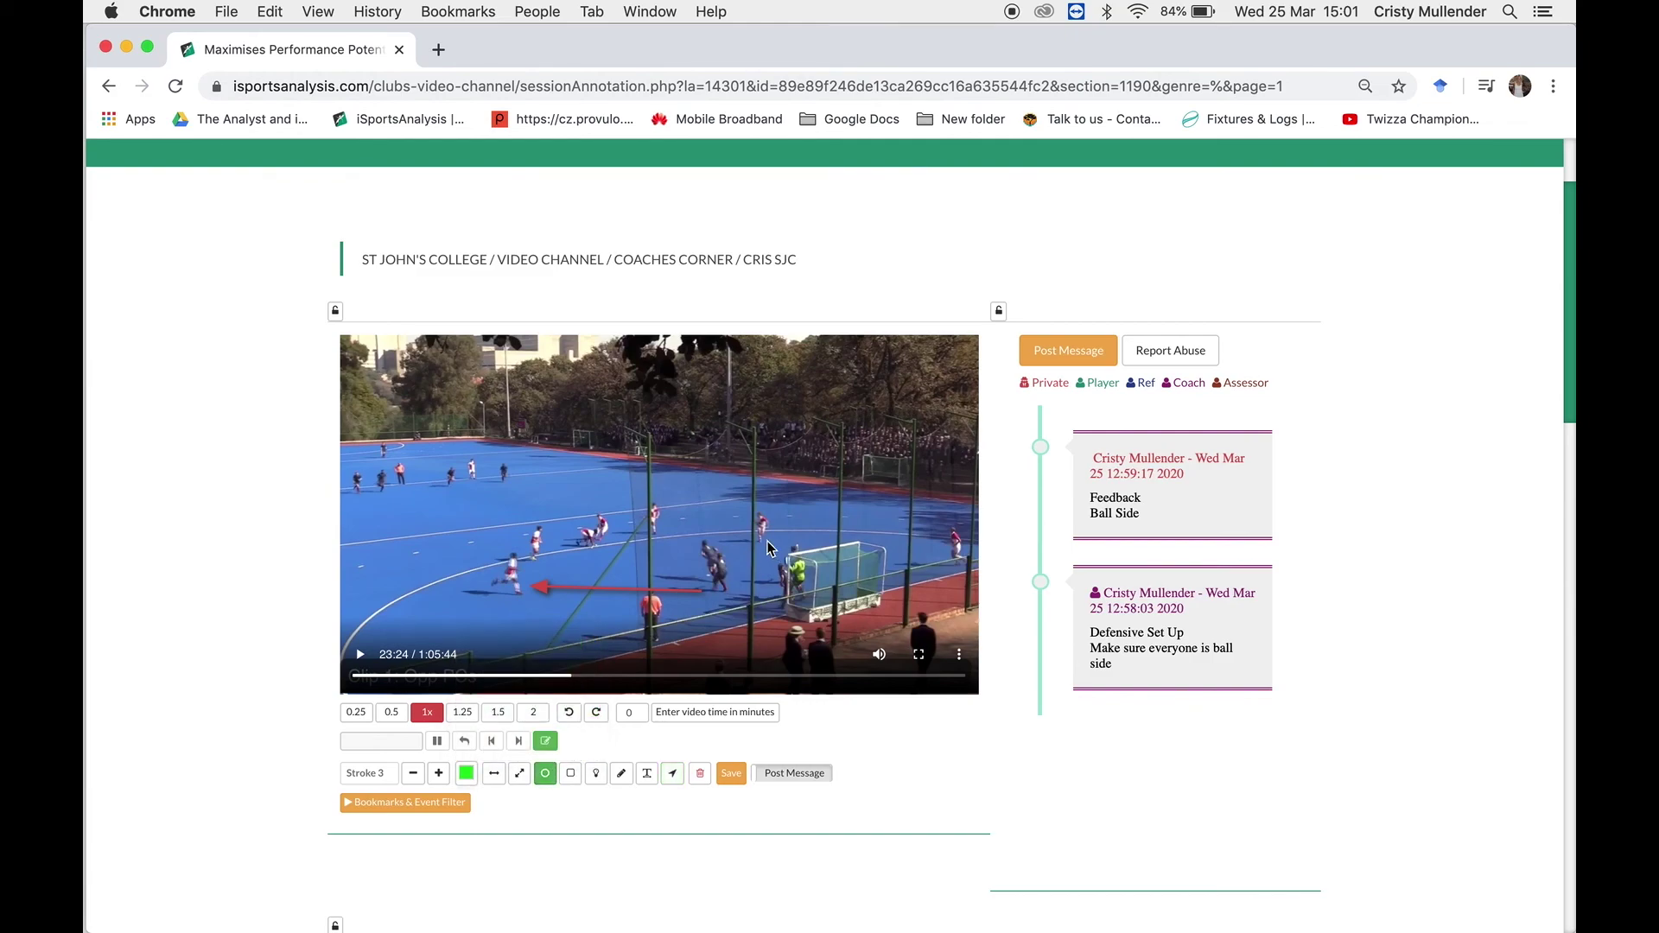
{"action": "mouse_move", "coordinate": [765, 530]}
{"action": "left_mouse_down"}
{"action": "mouse_move", "coordinate": [800, 553]}
{"action": "mouse_move", "coordinate": [784, 514]}
{"action": "mouse_move", "coordinate": [761, 528]}
{"action": "mouse_move", "coordinate": [793, 558]}
{"action": "left_mouse_up"}
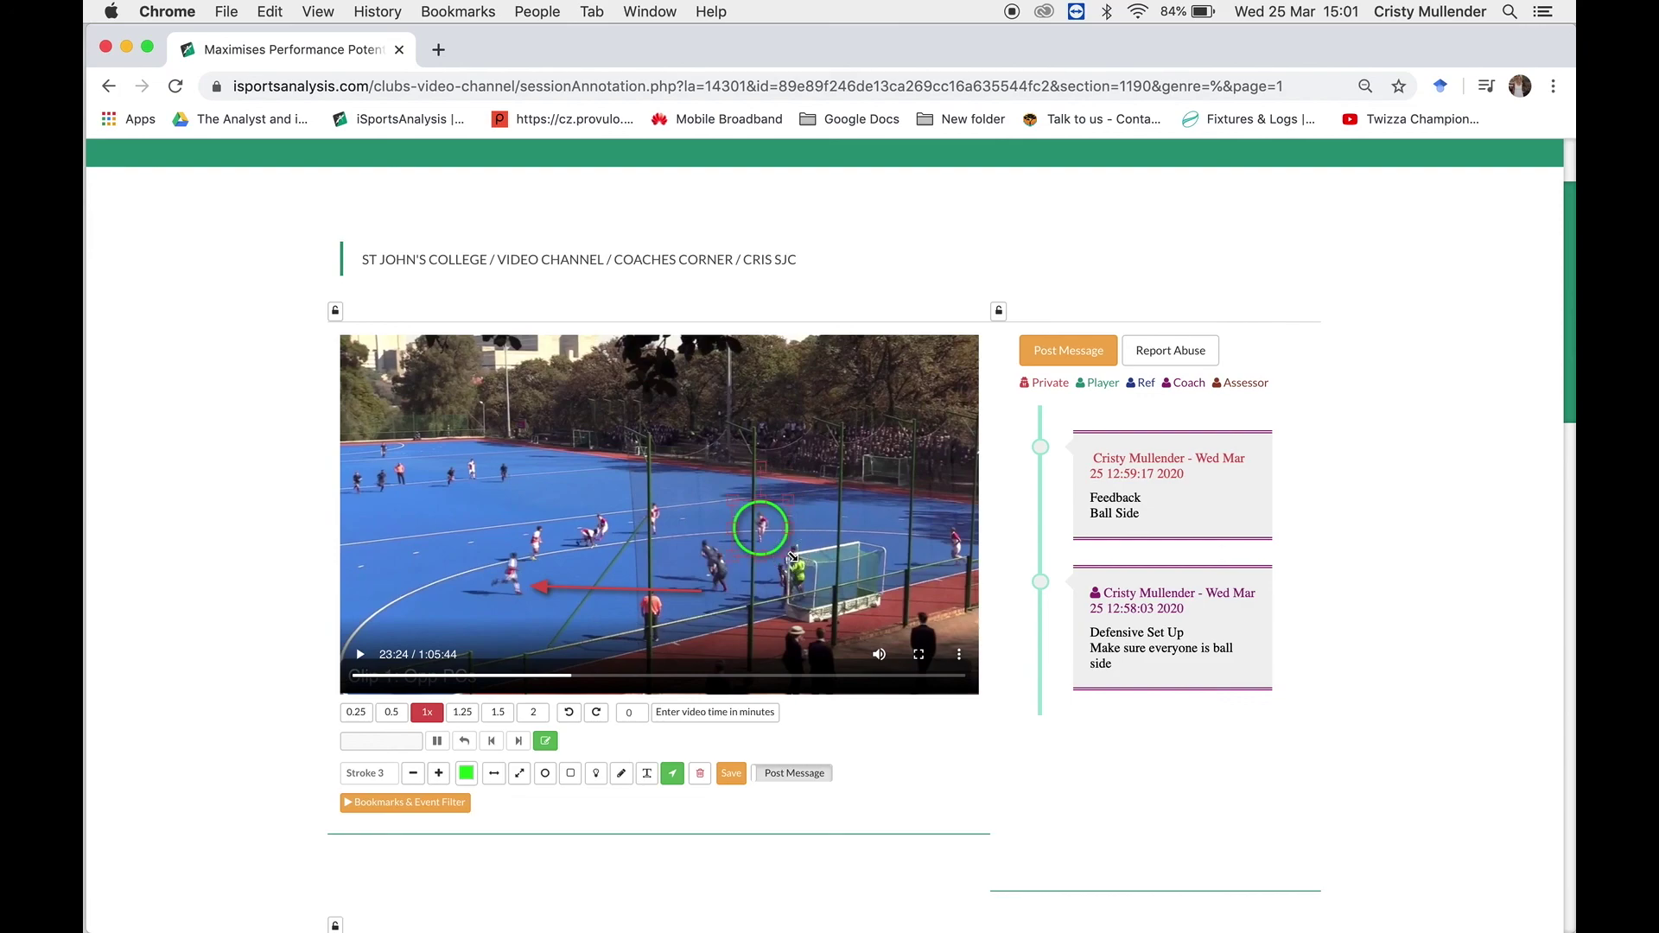
Add a yellow spotlight at the right edge of the video.
{"action": "left_click", "coordinate": [466, 773]}
{"action": "left_click_drag", "start_coordinate": [590, 710], "coordinate": [589, 739]}
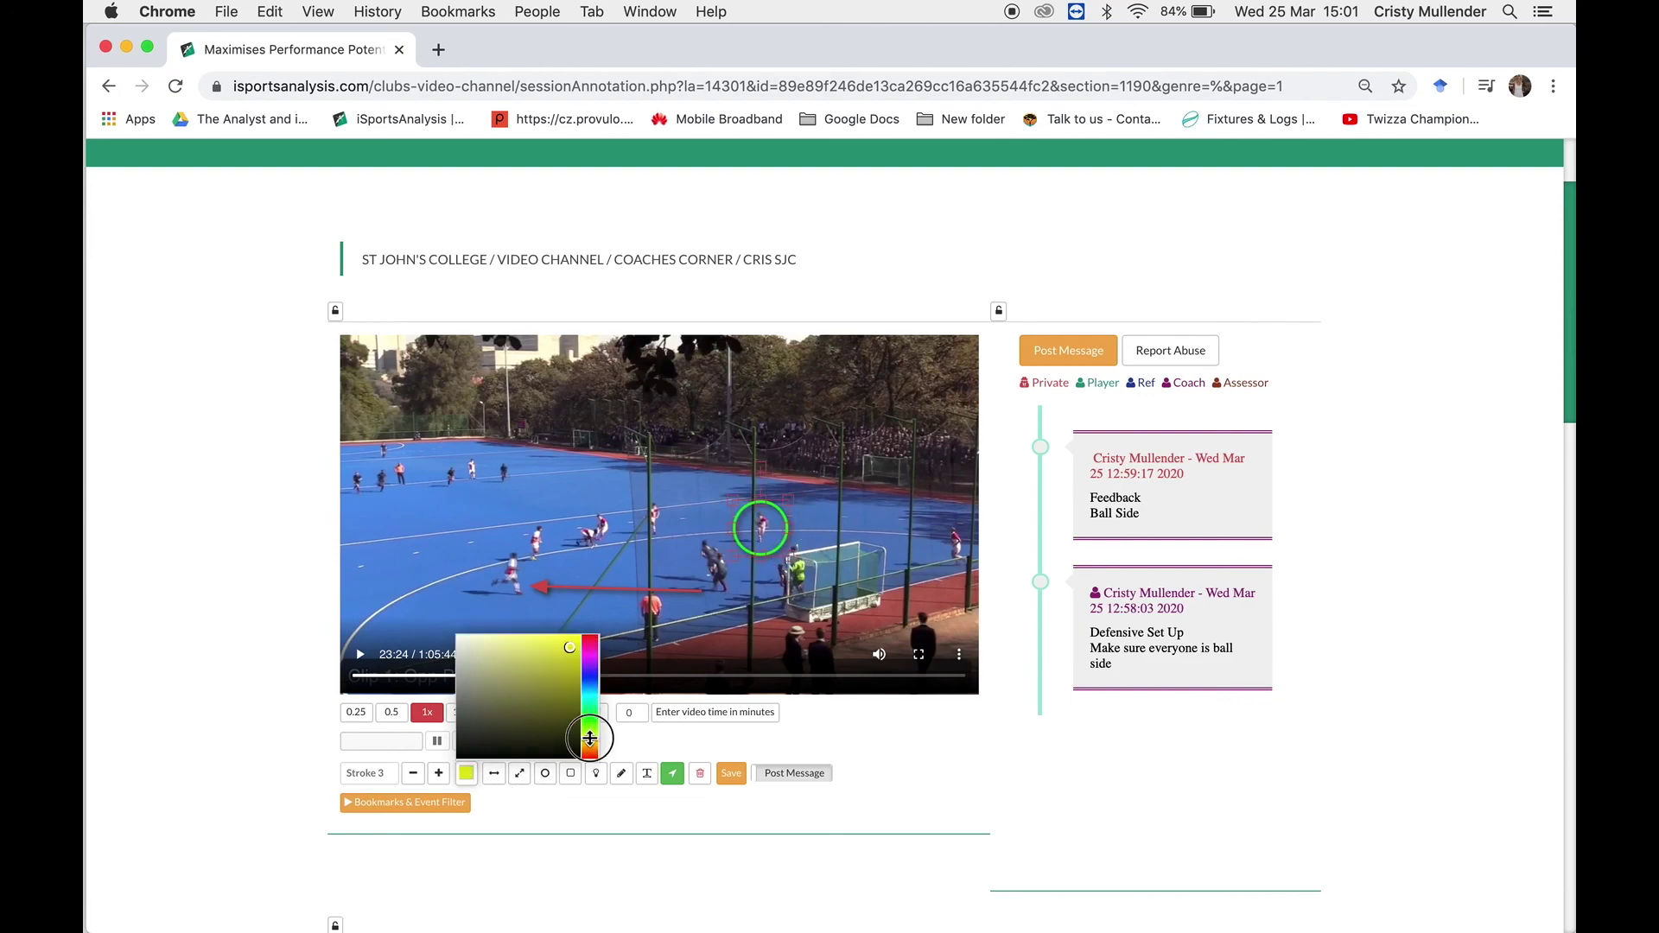
{"action": "left_click", "coordinate": [598, 797]}
{"action": "left_click", "coordinate": [597, 774]}
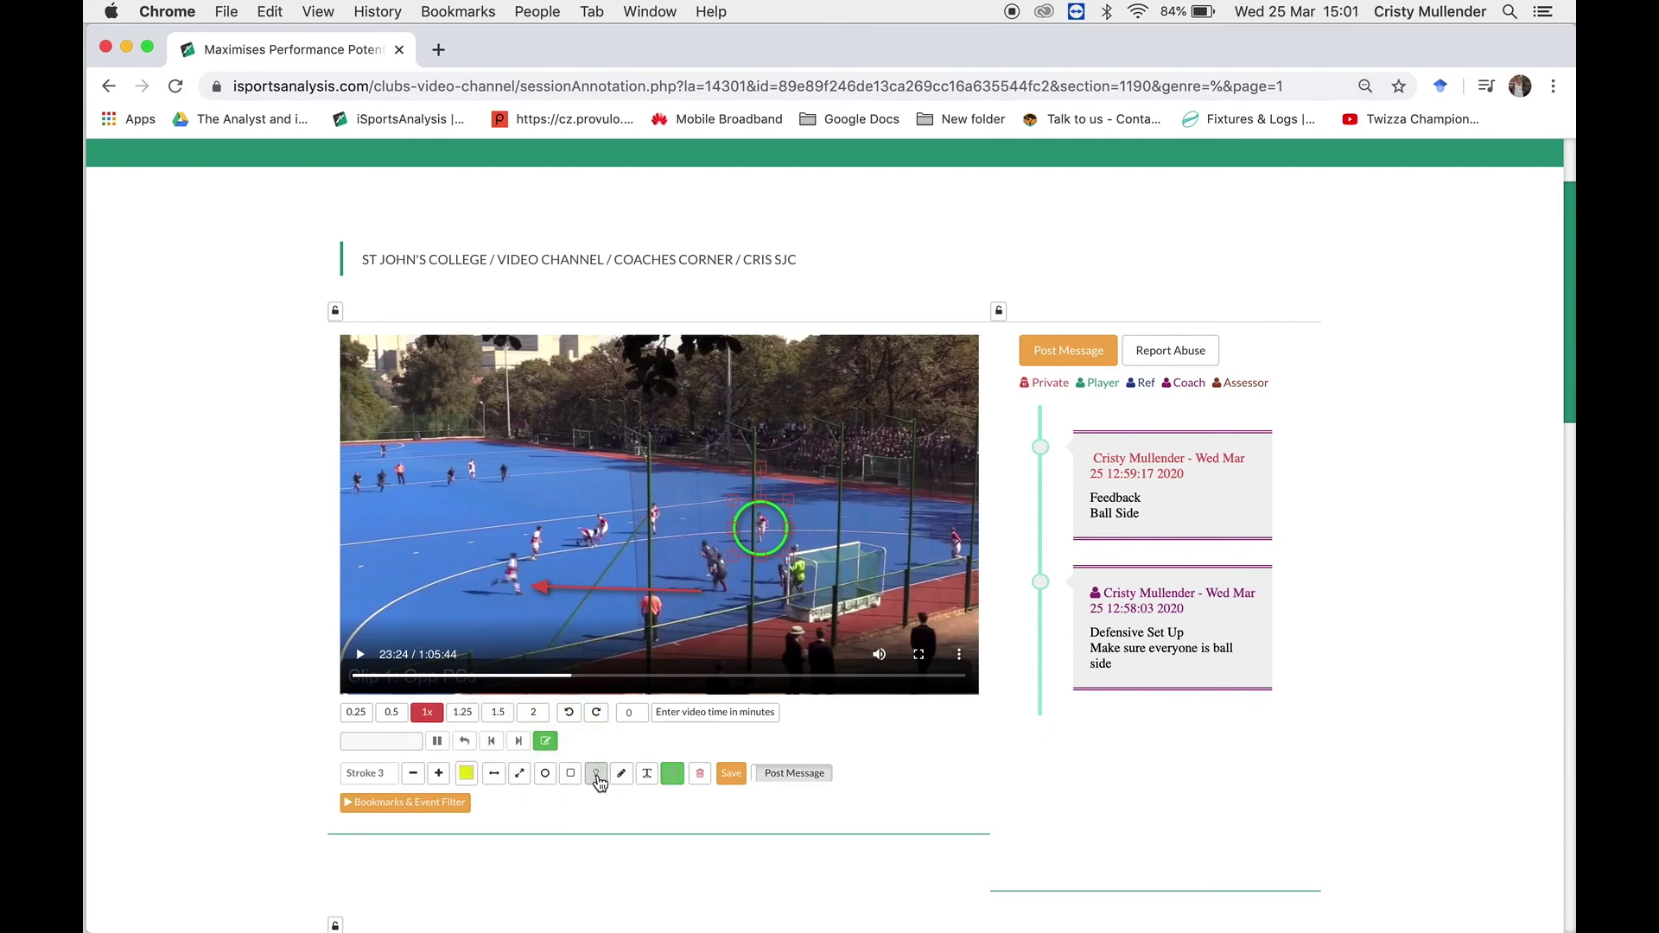
{"action": "mouse_move", "coordinate": [949, 485]}
{"action": "left_mouse_down"}
{"action": "mouse_move", "coordinate": [933, 566]}
{"action": "mouse_move", "coordinate": [961, 577]}
{"action": "mouse_move", "coordinate": [956, 548]}
{"action": "left_mouse_up"}
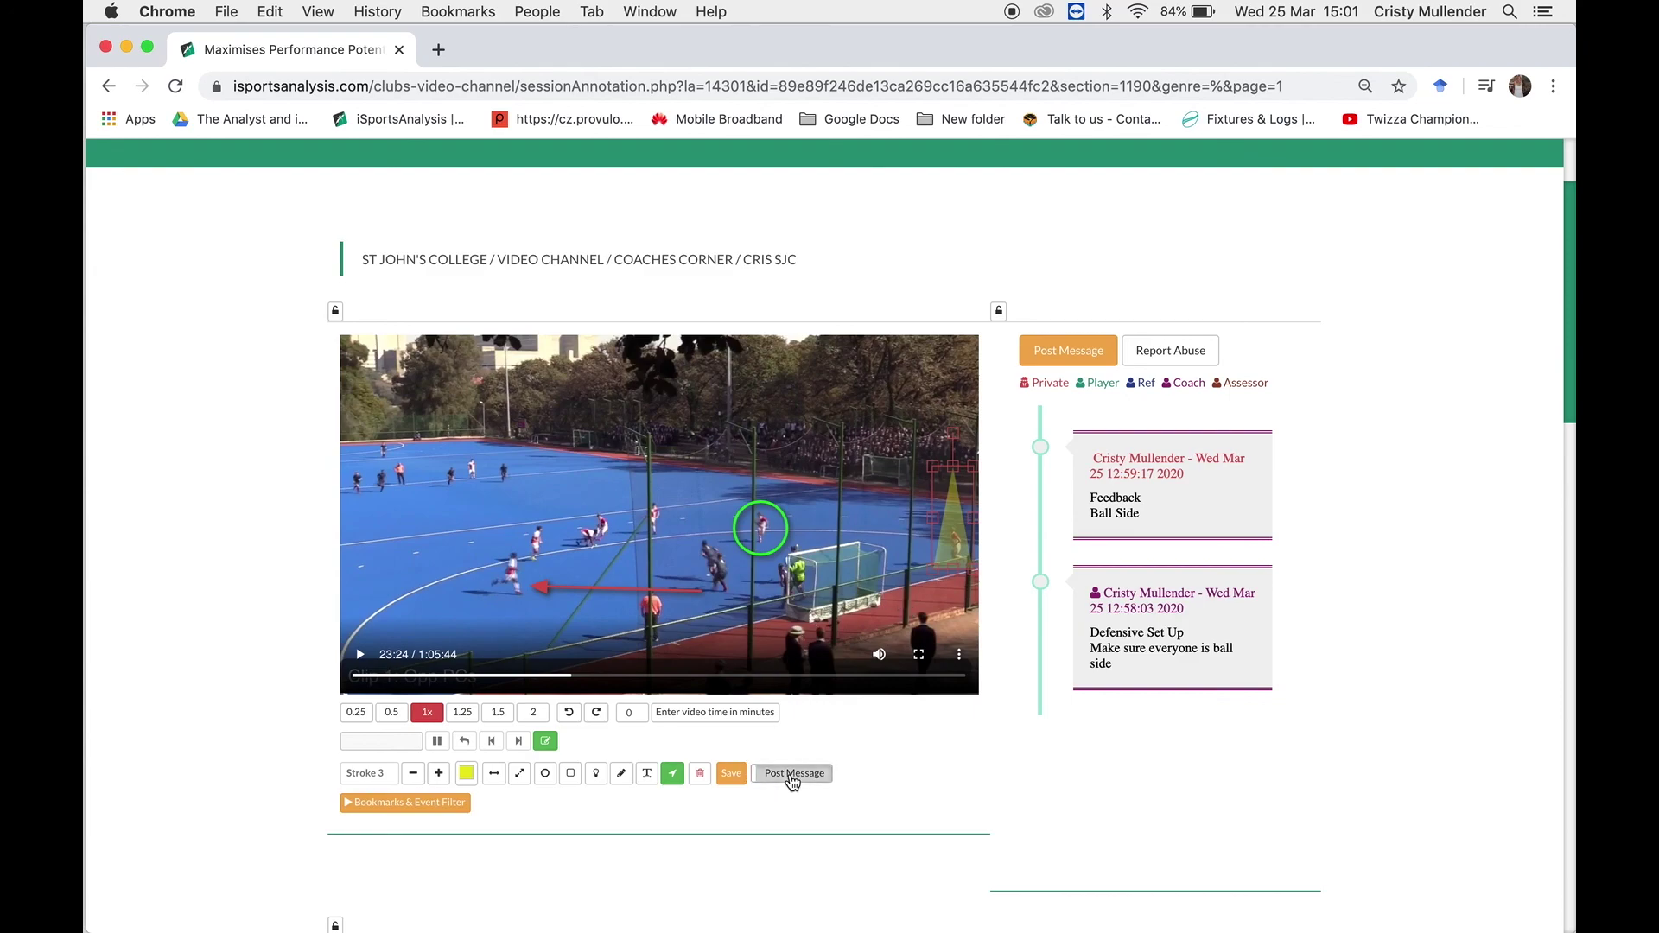
Save the coach drawing, acknowledge the confirmation, and close the message window without posting.
{"action": "left_click", "coordinate": [794, 774]}
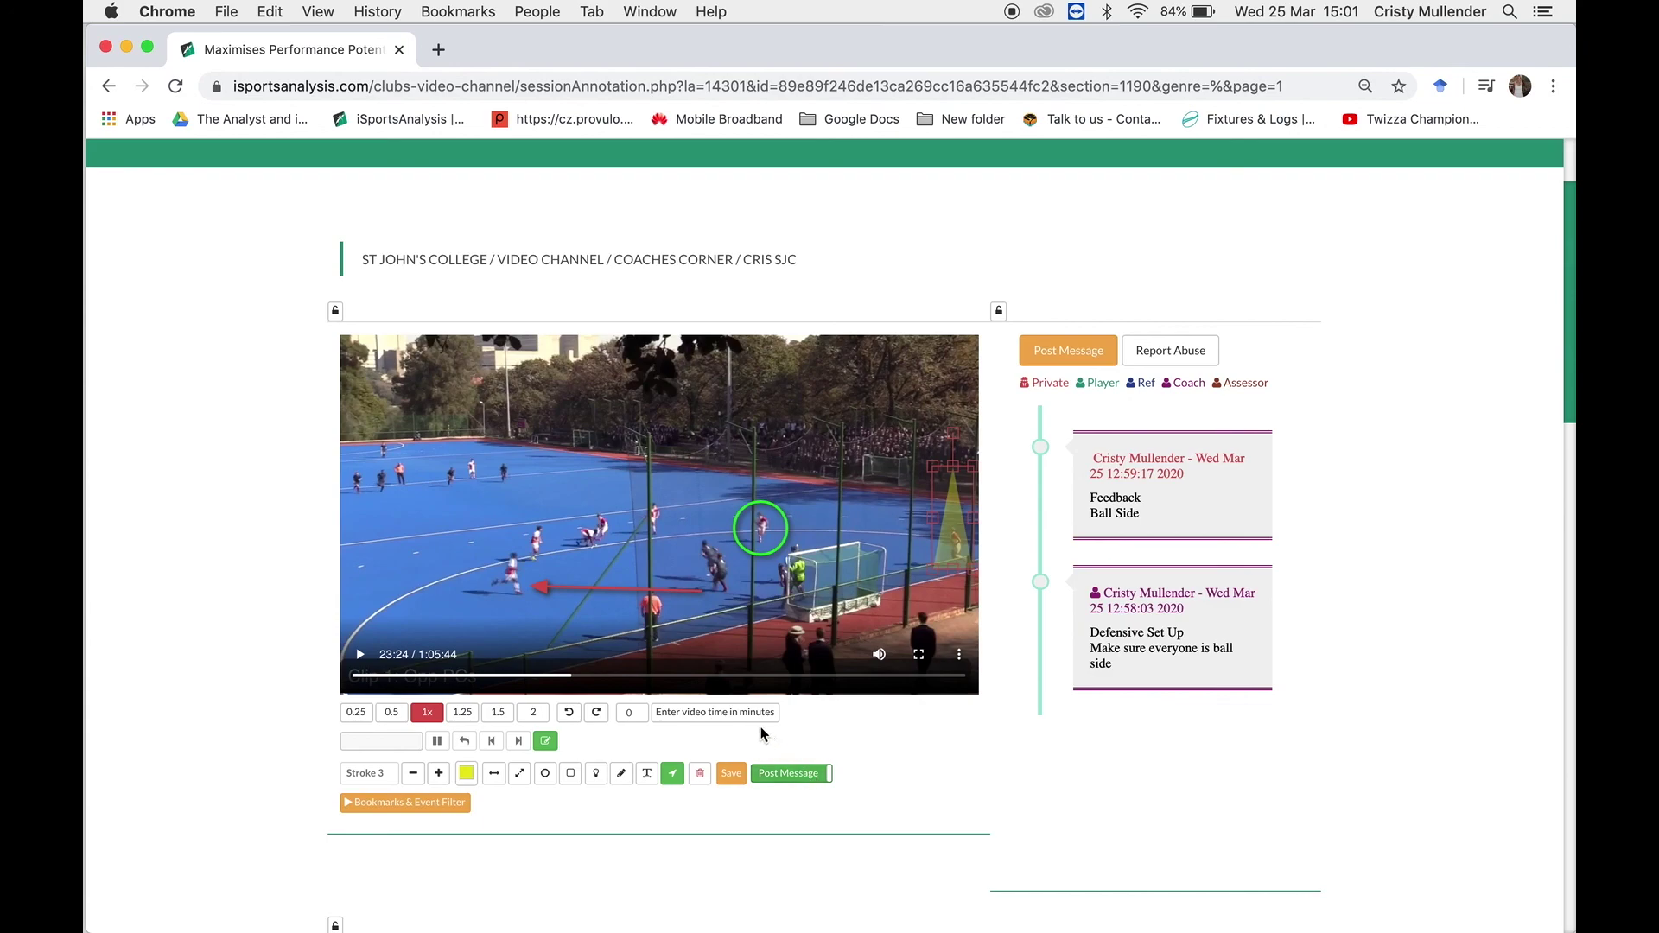
{"action": "left_click", "coordinate": [728, 774]}
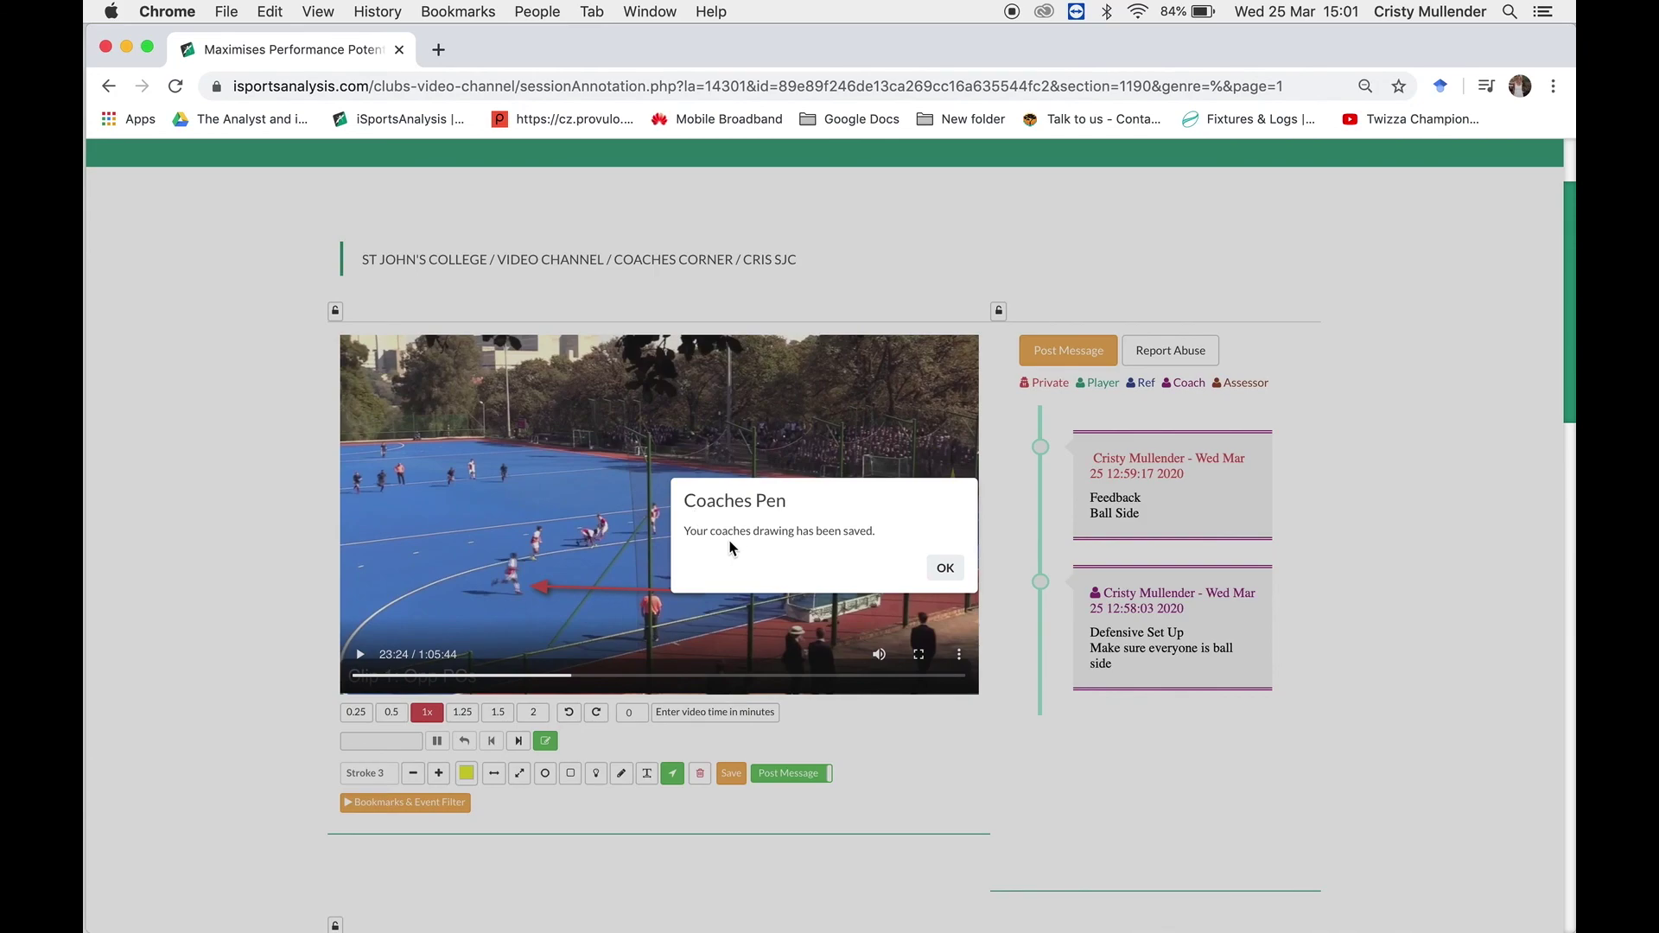
{"action": "left_click", "coordinate": [940, 569]}
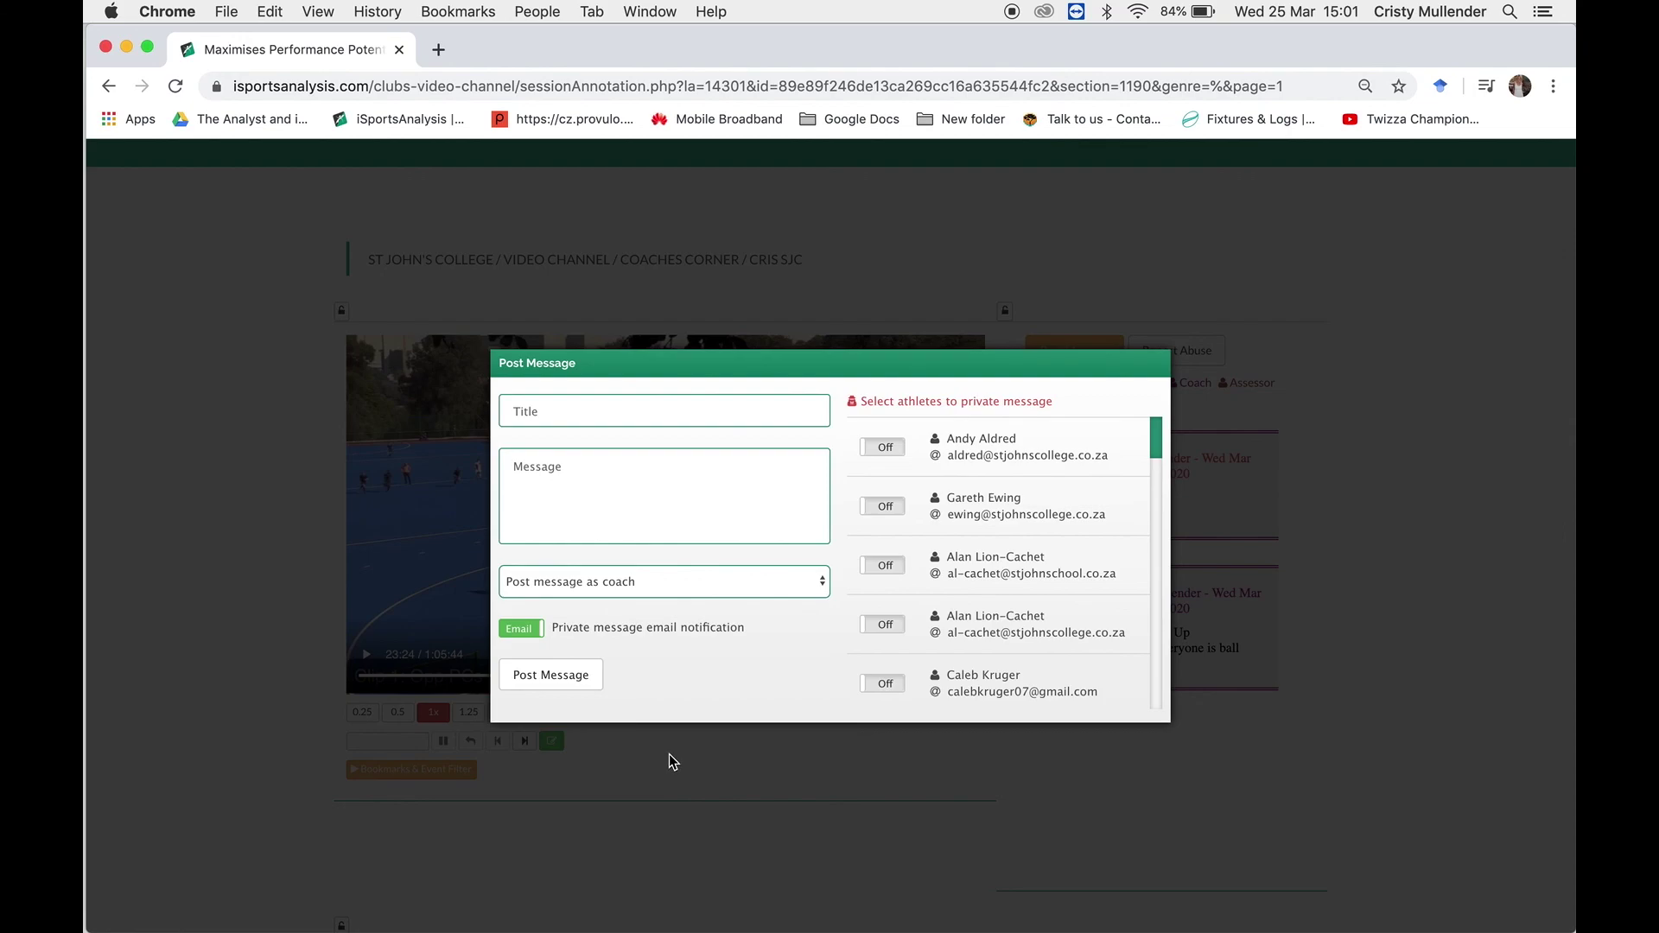
{"action": "left_click", "coordinate": [669, 753]}
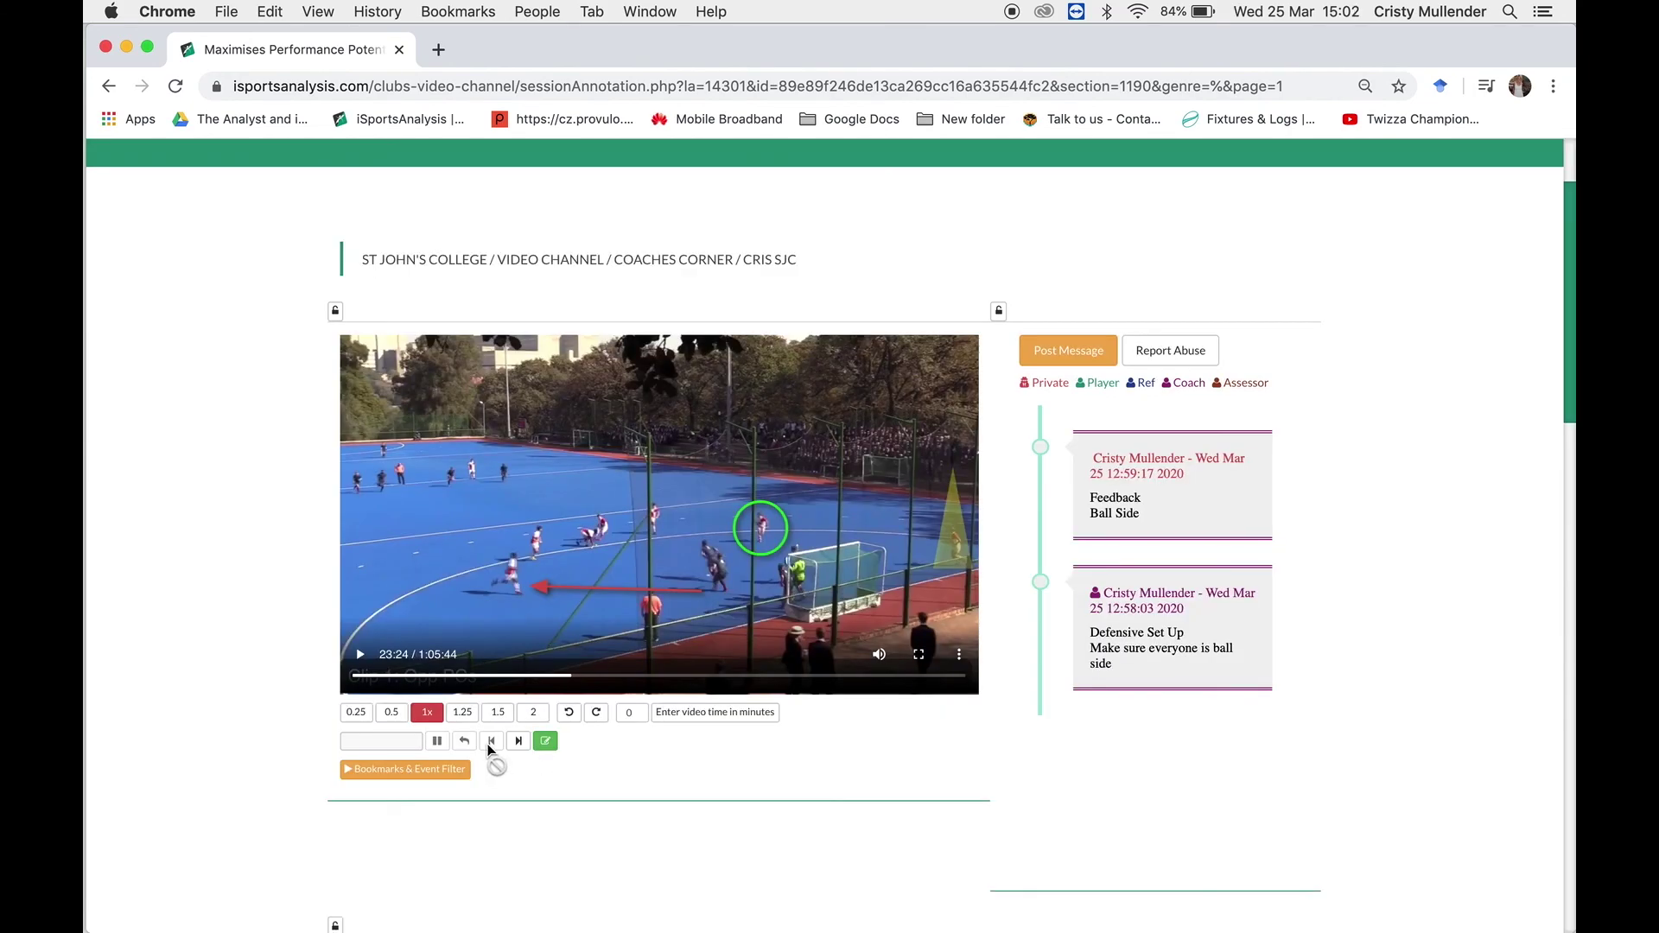